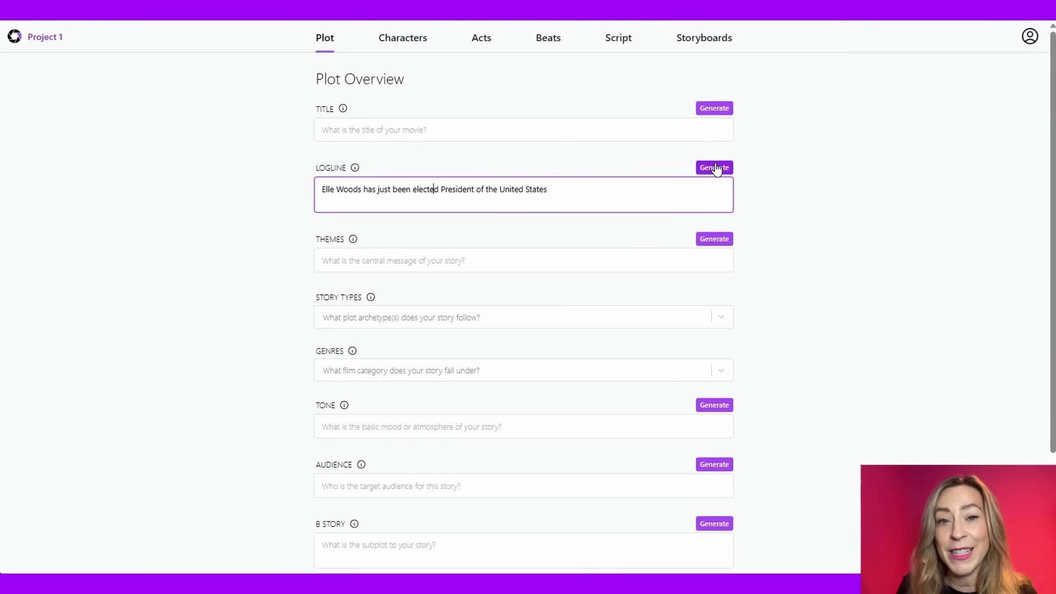
- Generate a fuller logline and replace its closing phrase about pink with "using her Power of Pink to help a deeply divided nation"
left_click(716, 168)
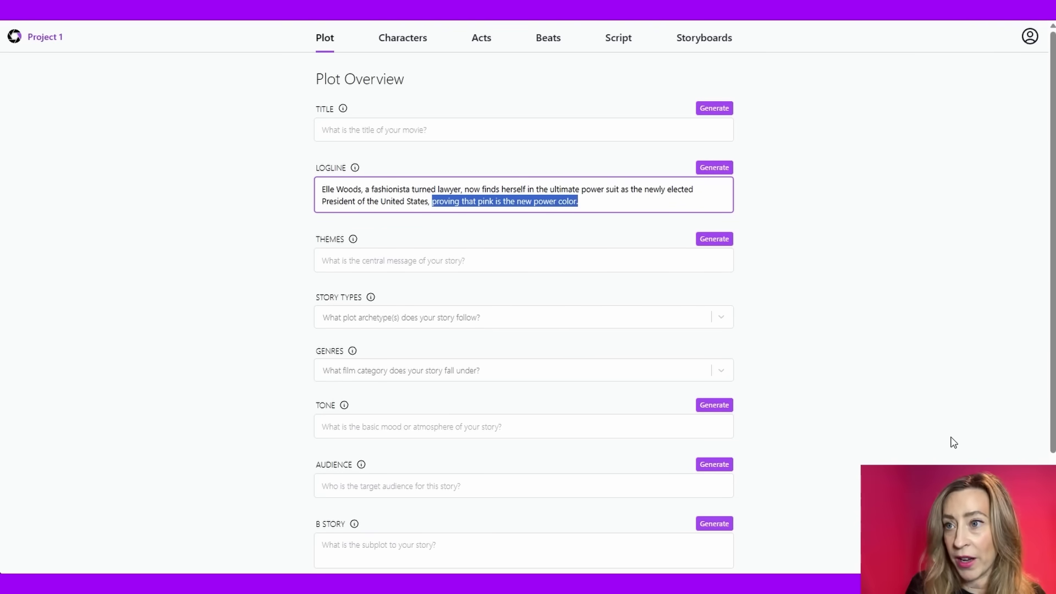
key("BackSpace")
type("using her Power of Pink to help a ")
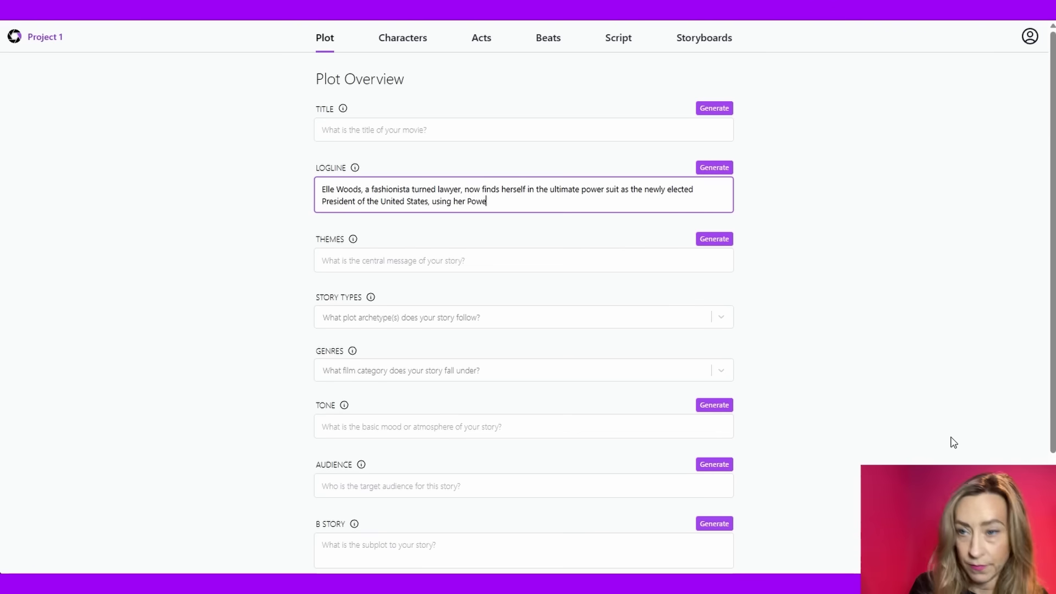
type("deeply divided nation")
- Enter the themes "finding commonality amongst every day strangers, staying true to yourself,"
key("Tab")
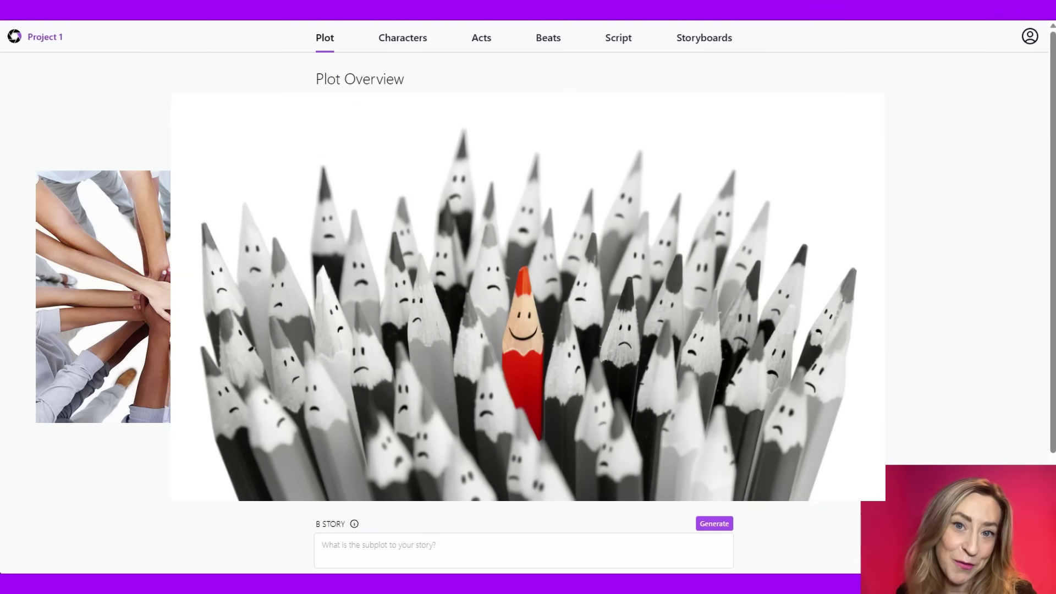
type("finding commonality amo")
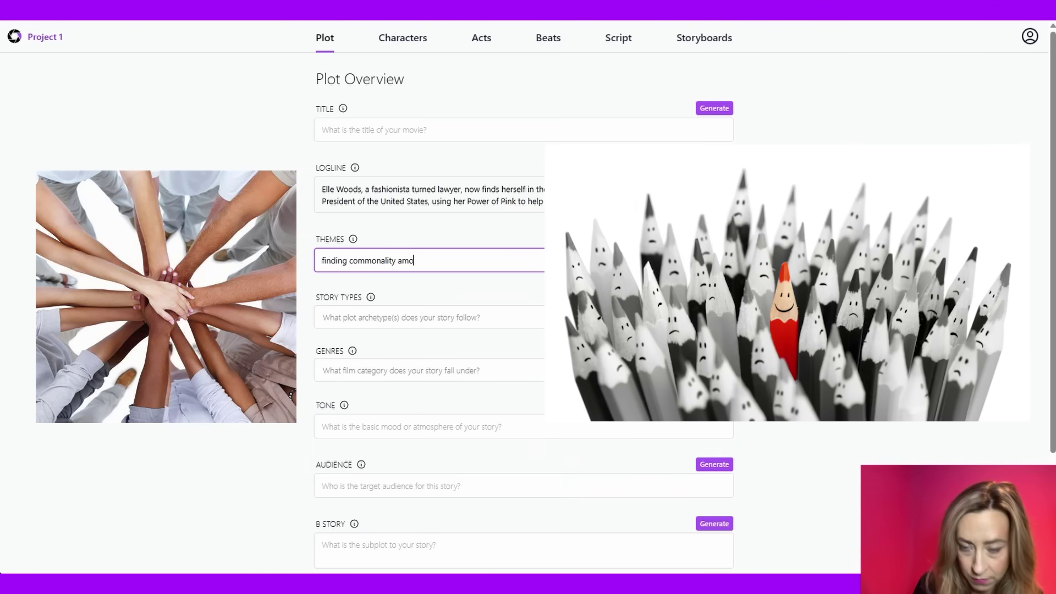
type("ngst every day strangers, staying true to yourself,")
- Choose Fish Out of Water and Institutionalized as the story types
left_click(720, 319)
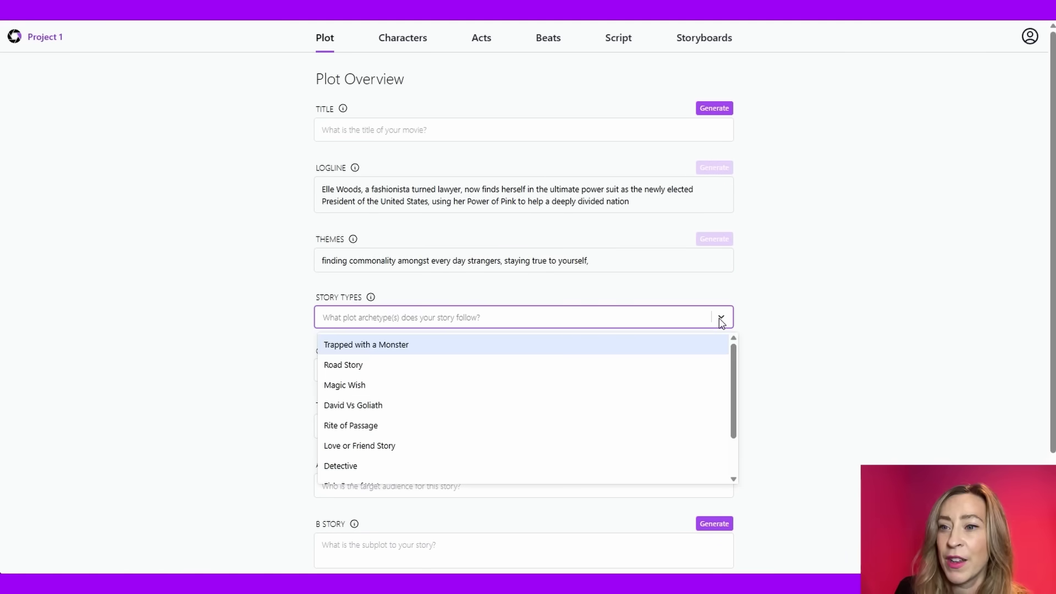
mouse_move(672, 396)
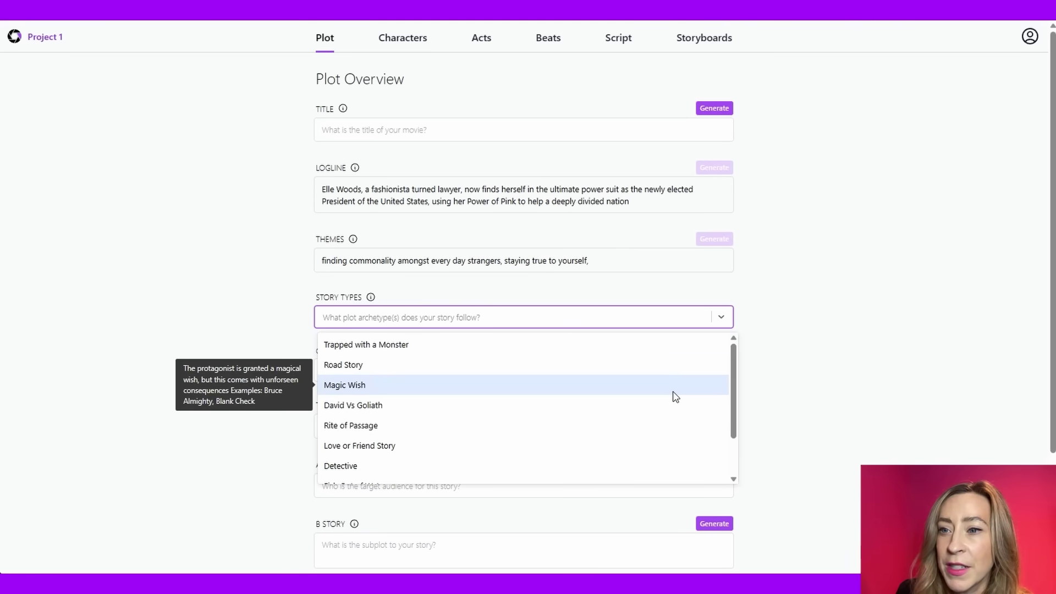
scroll(676, 397, "down", 1)
scroll(676, 412, "down", 2)
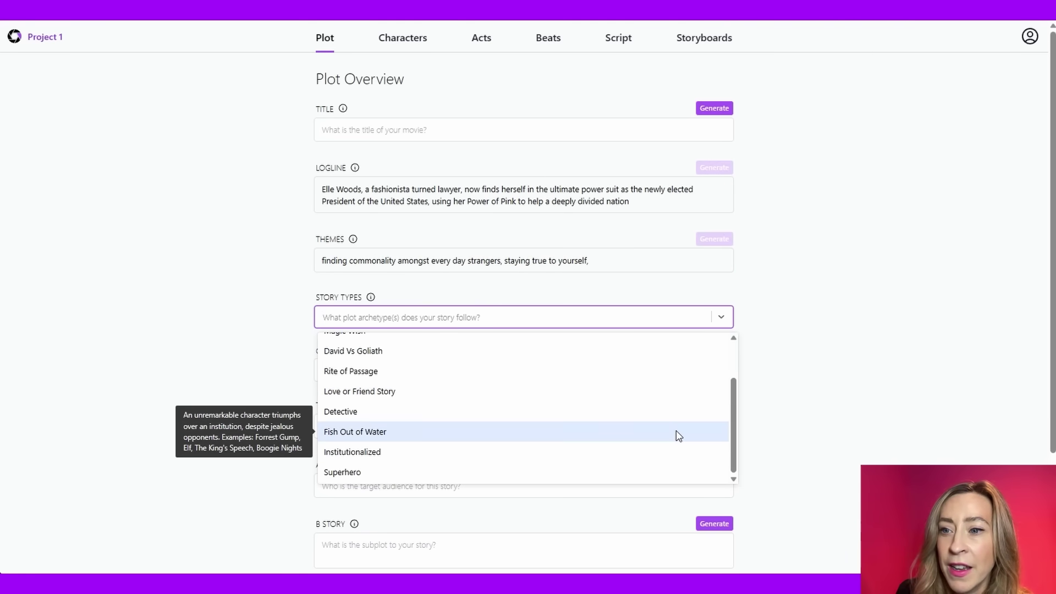
left_click(429, 431)
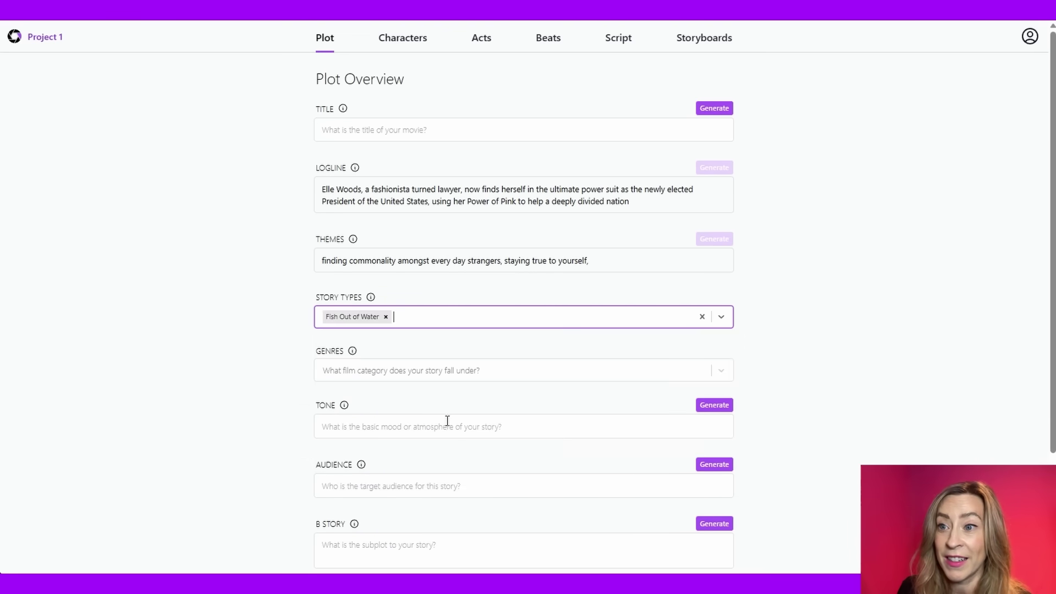
left_click(720, 319)
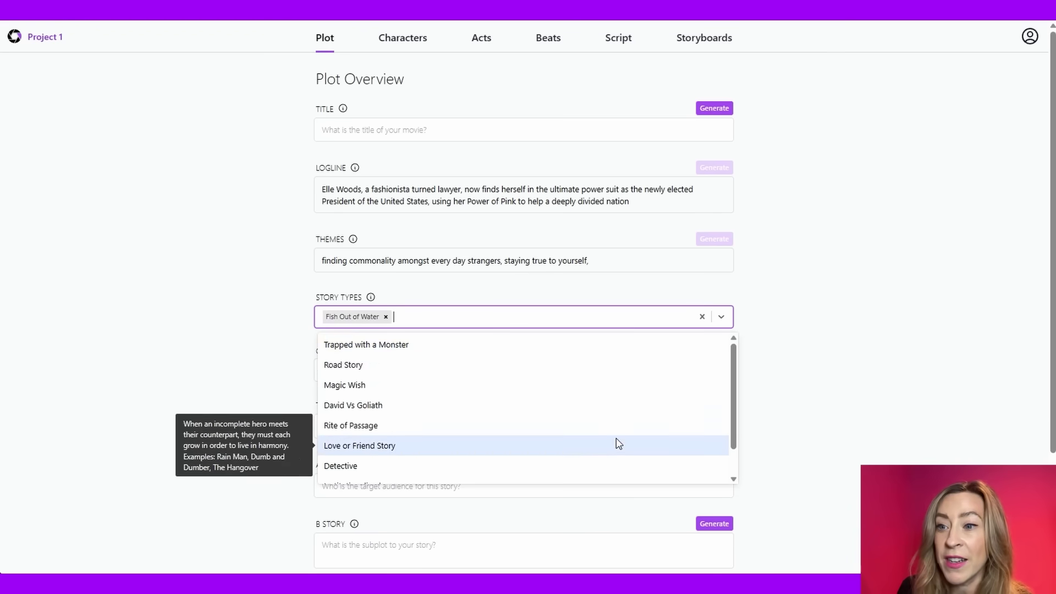
scroll(617, 442, "down", 1)
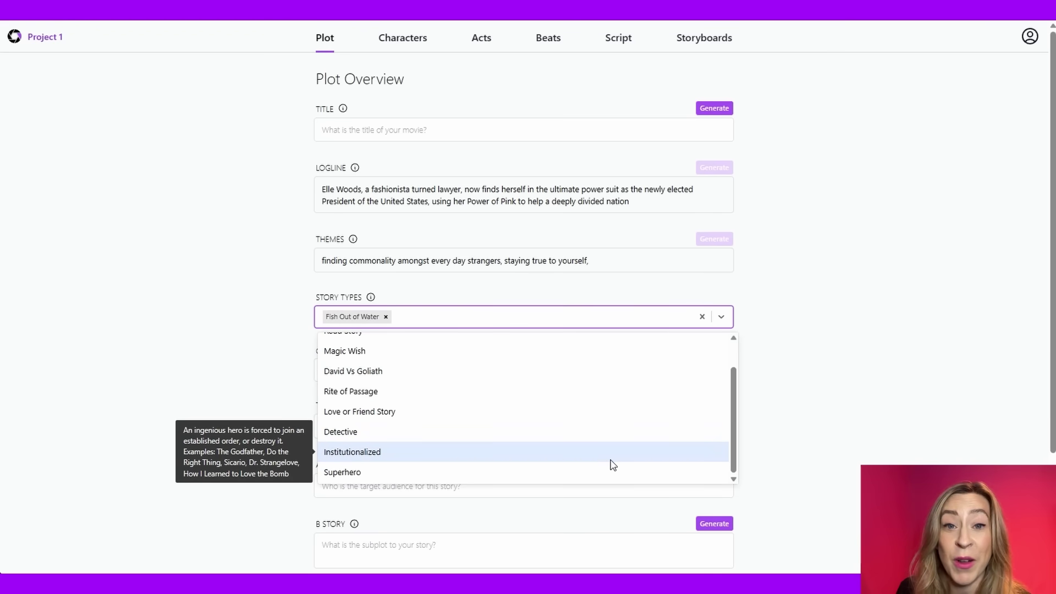
left_click(611, 461)
- Choose Comedy as the genre of the story
left_click(638, 370)
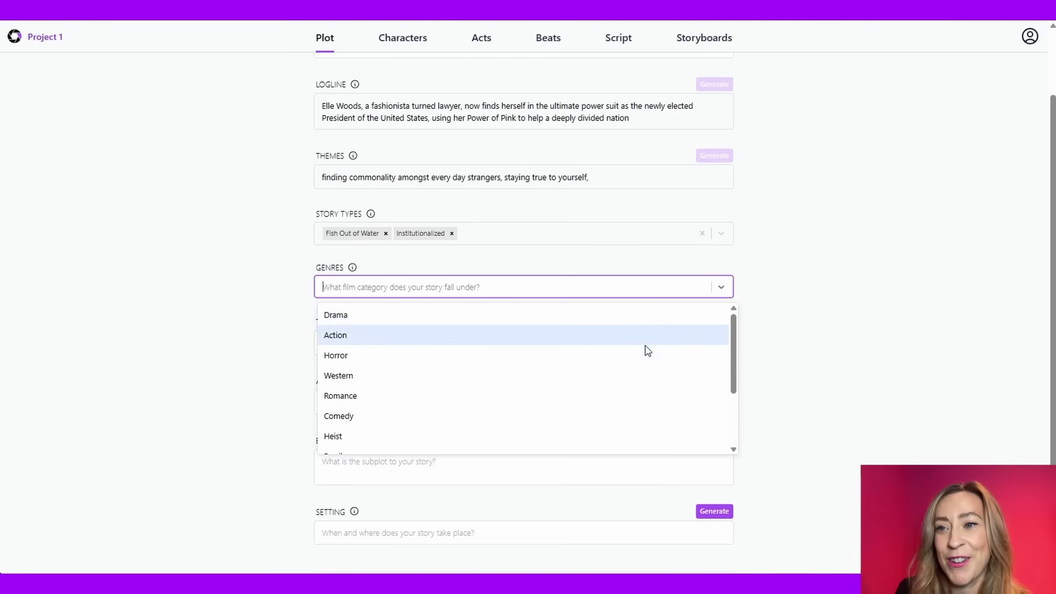
scroll(647, 351, "down", 2)
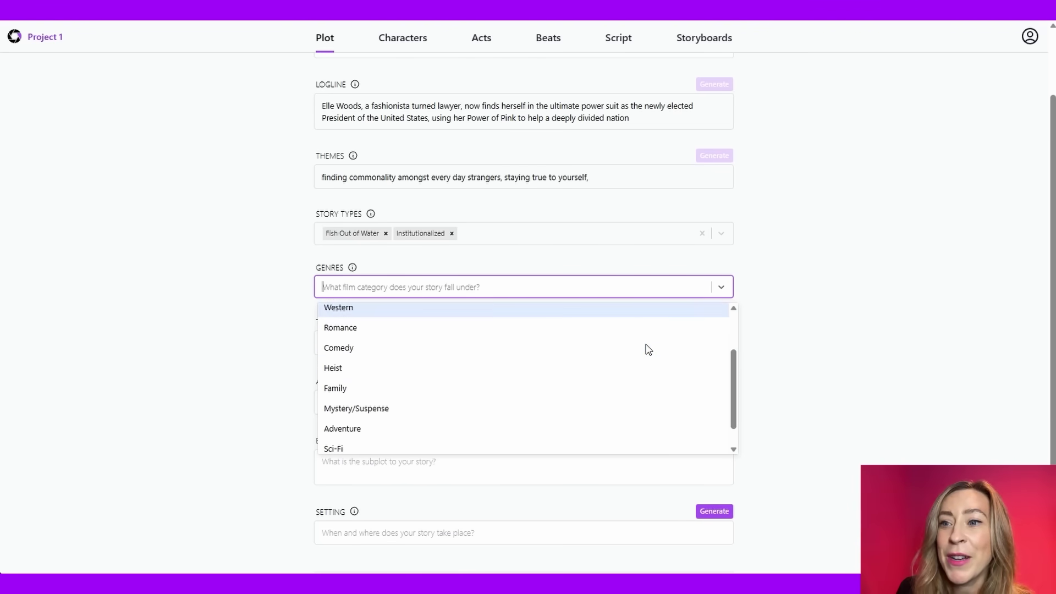
left_click(644, 352)
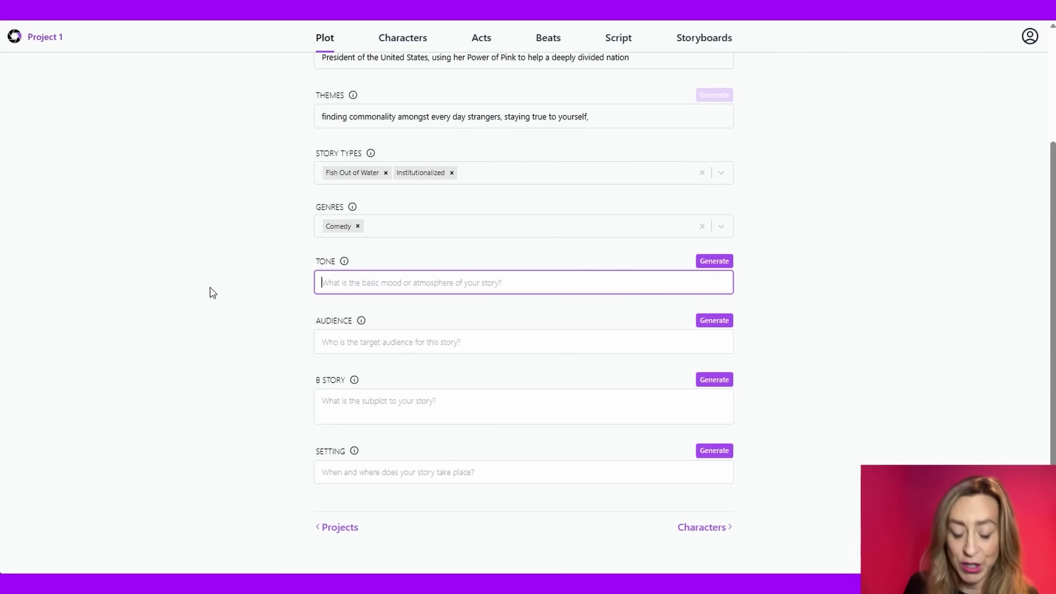
- Describe the story's tone as "fun, light hearted, yet touching"
type("fun")
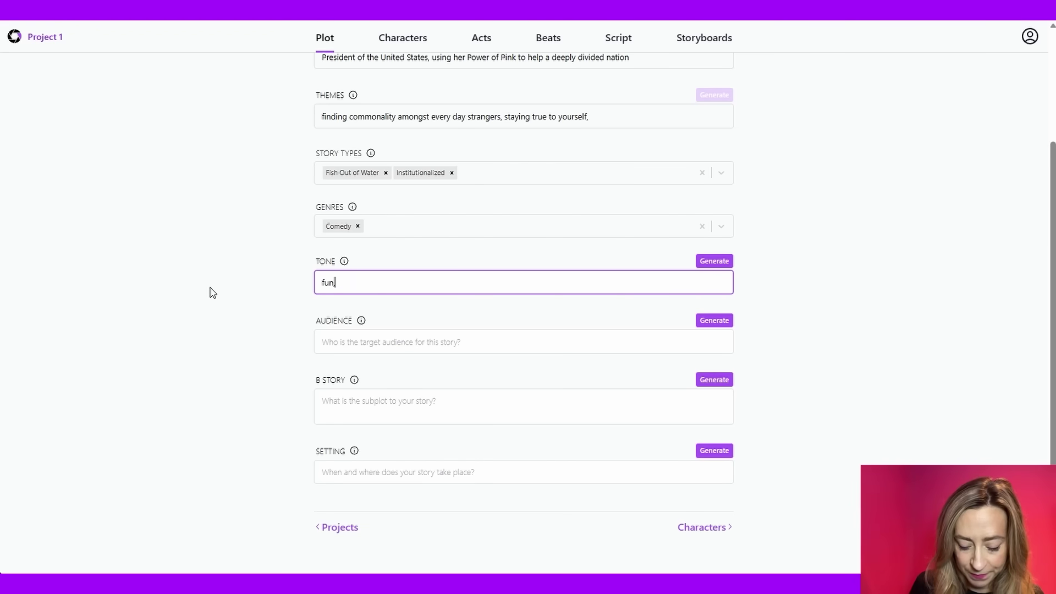
type(", light hearted, yet to")
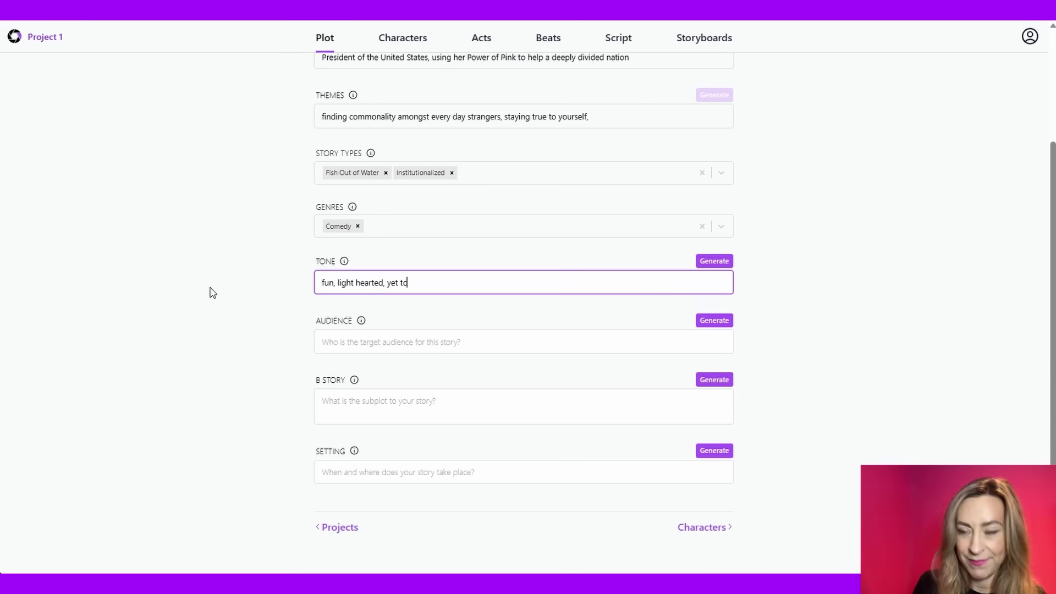
type("uching")
- Enter "women, families, tweens" as the target audience
left_click(444, 340)
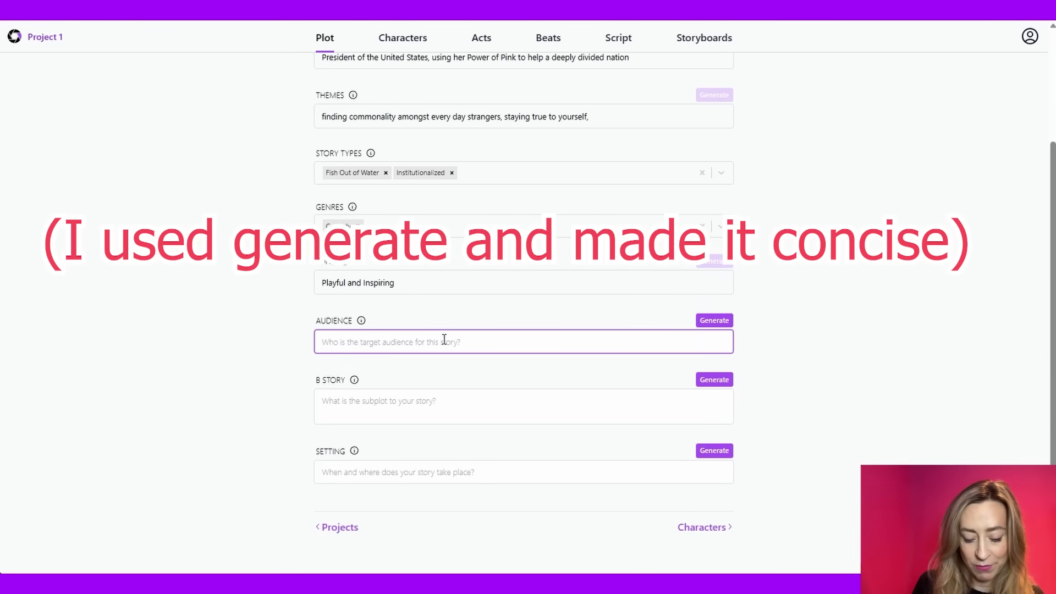
type("women")
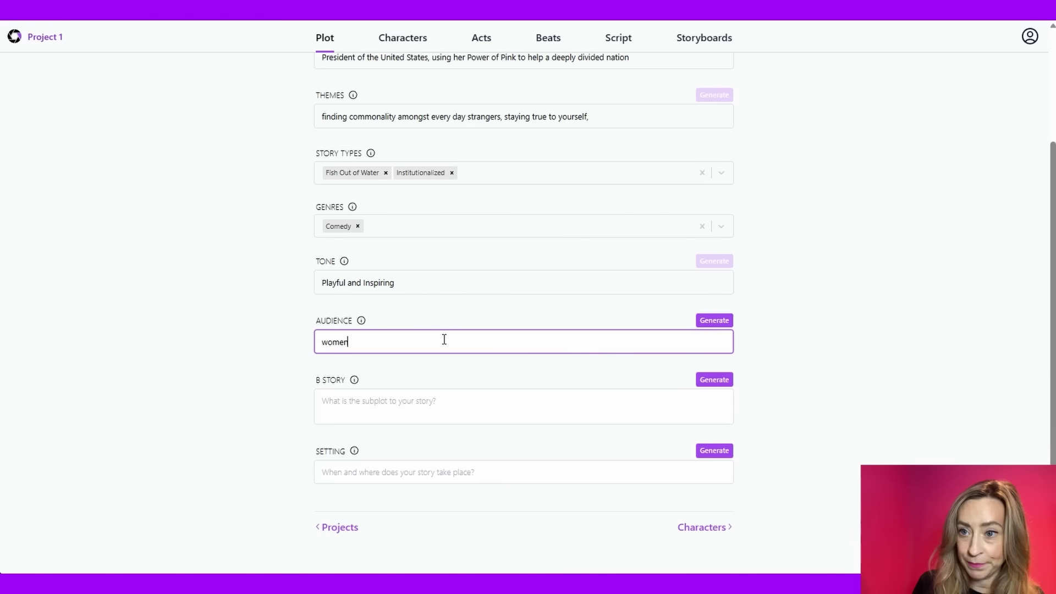
type(", fami")
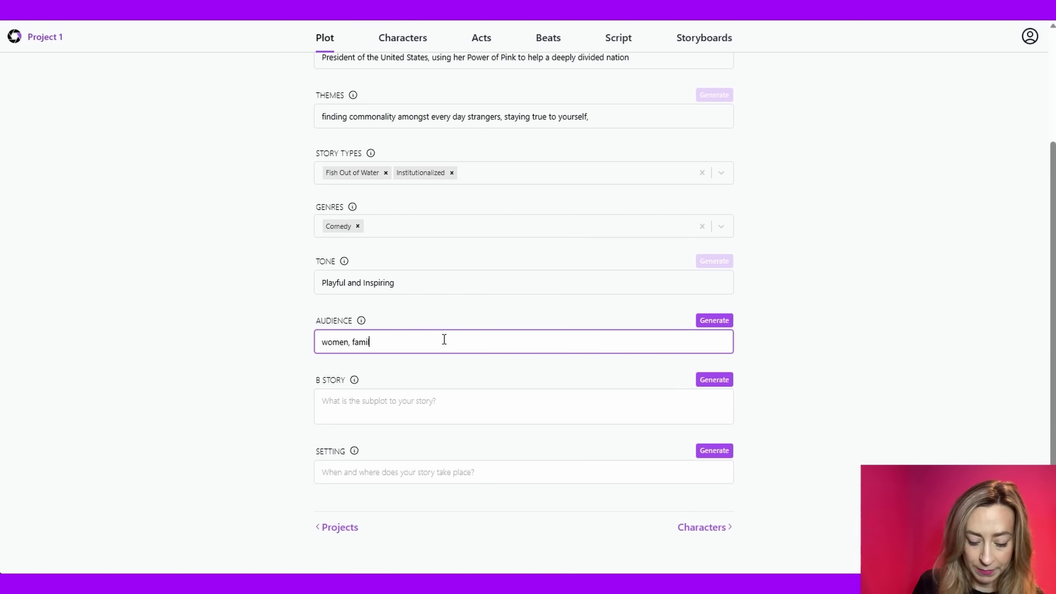
type("lies, ")
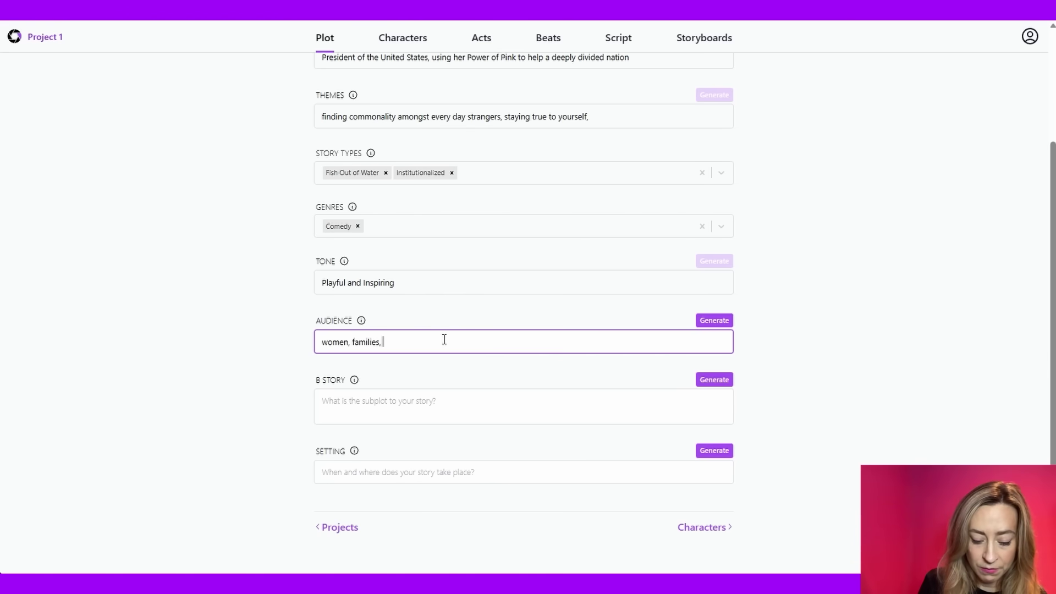
type("tweens")
- Generate B story suggestions and pick the one about Elle's husband facing challenges as 'First Gentleman'
key("Tab")
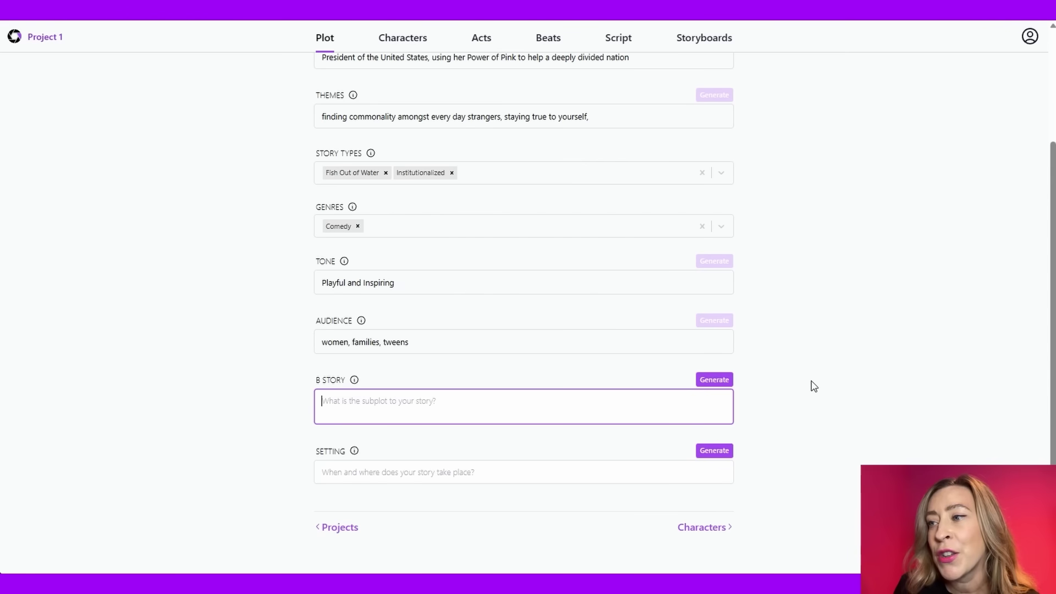
left_click(714, 380)
scroll(871, 315, "down", 2)
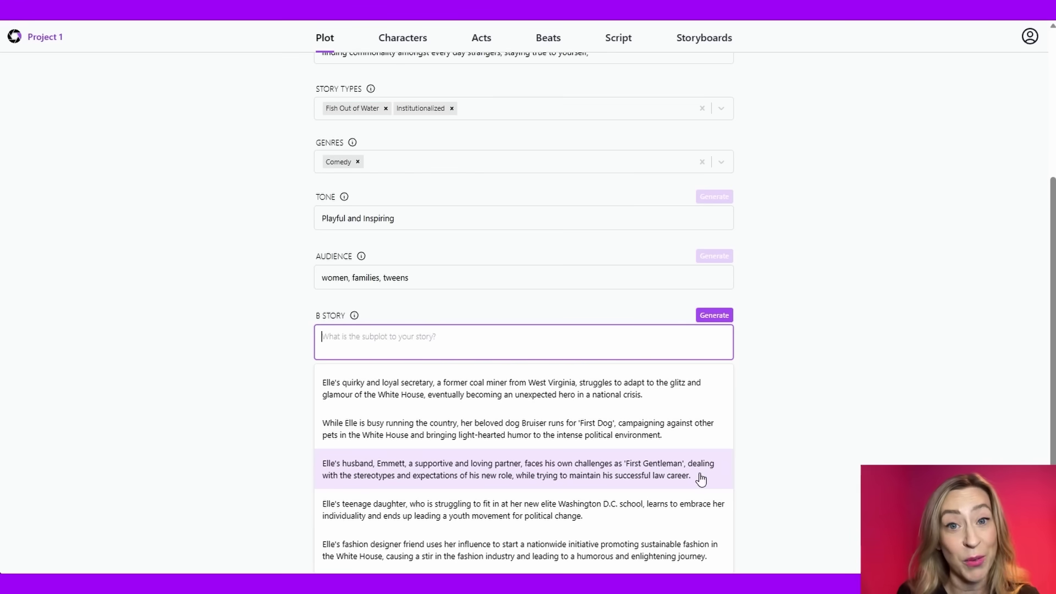
left_click(701, 477)
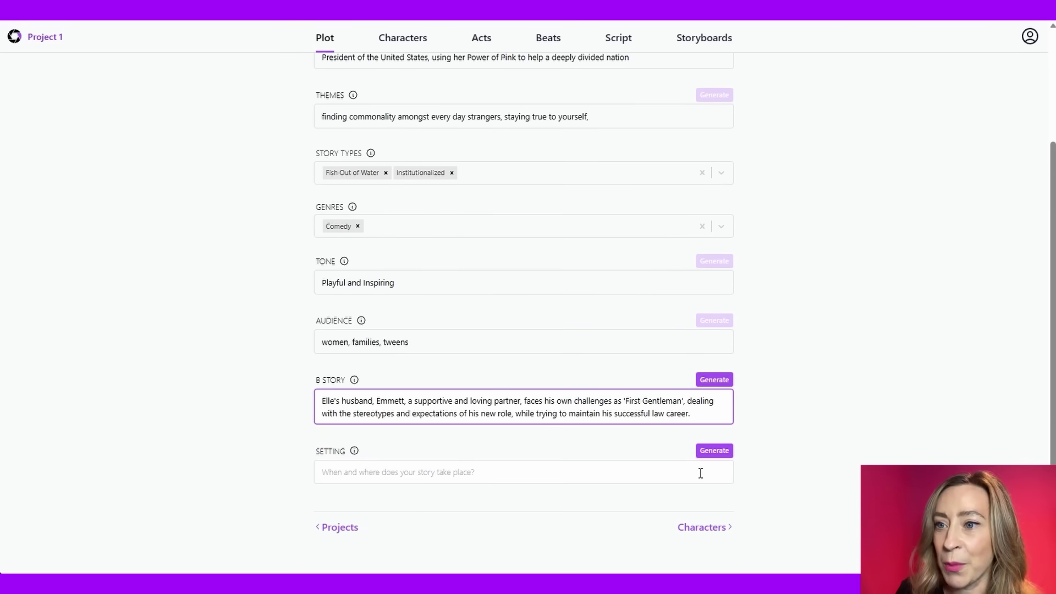
- Add a second subplot to the B story about Elle's stern Vice President embracing his softer side through the world of fashion
key("BackSpace")
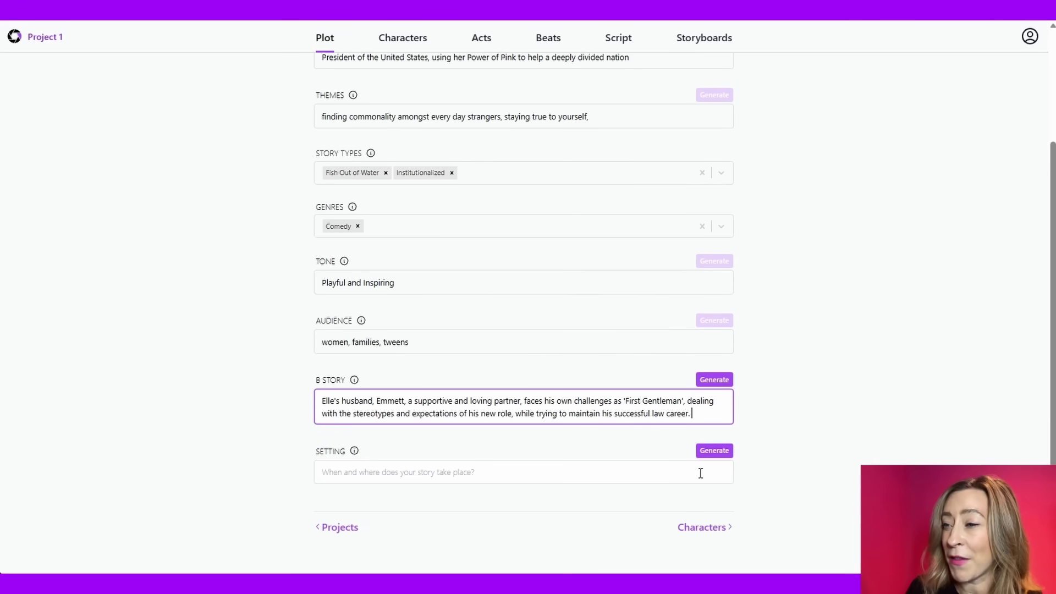
type("Elle's Vice President, a stern and traditional politician, learns to embrace his softer side as he is introduced to the world of fashion, leading to unexpected friendships and alliances in the political arena.")
type(".")
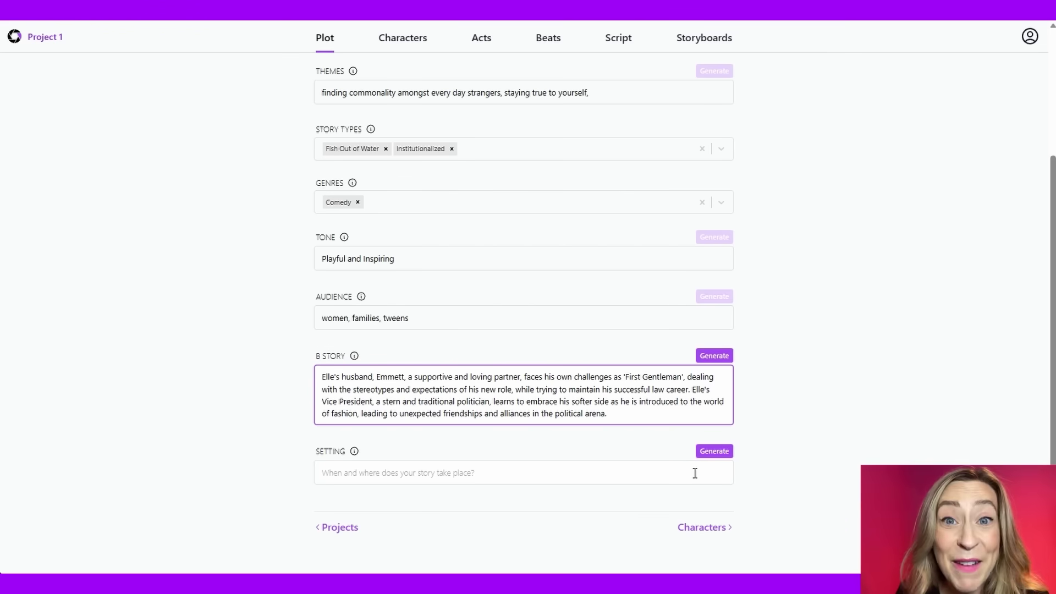
- Enter "Washington DC, present day" as the story's setting
left_click(695, 473)
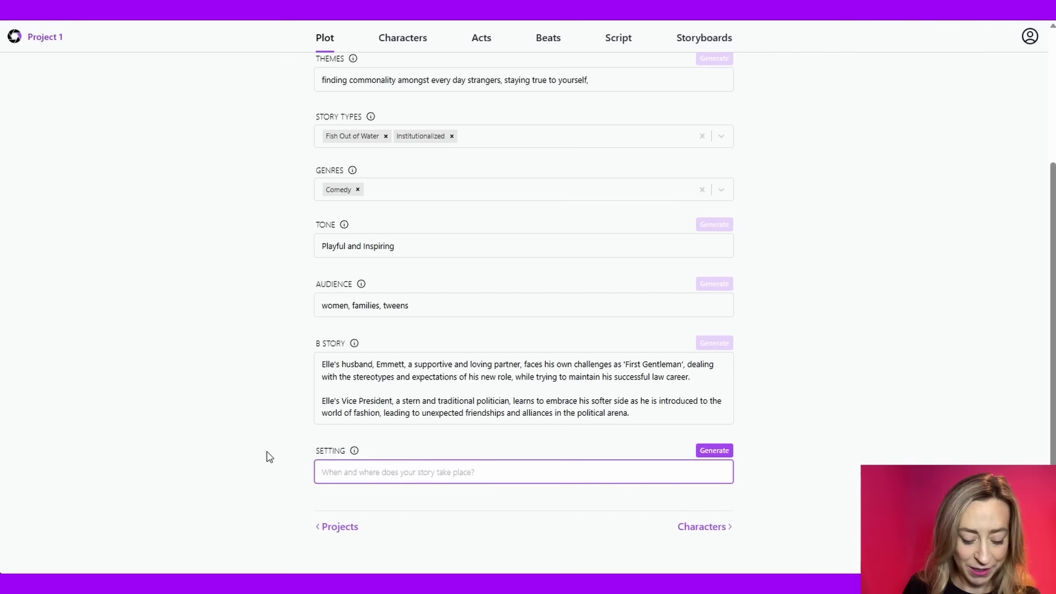
type("Washingto")
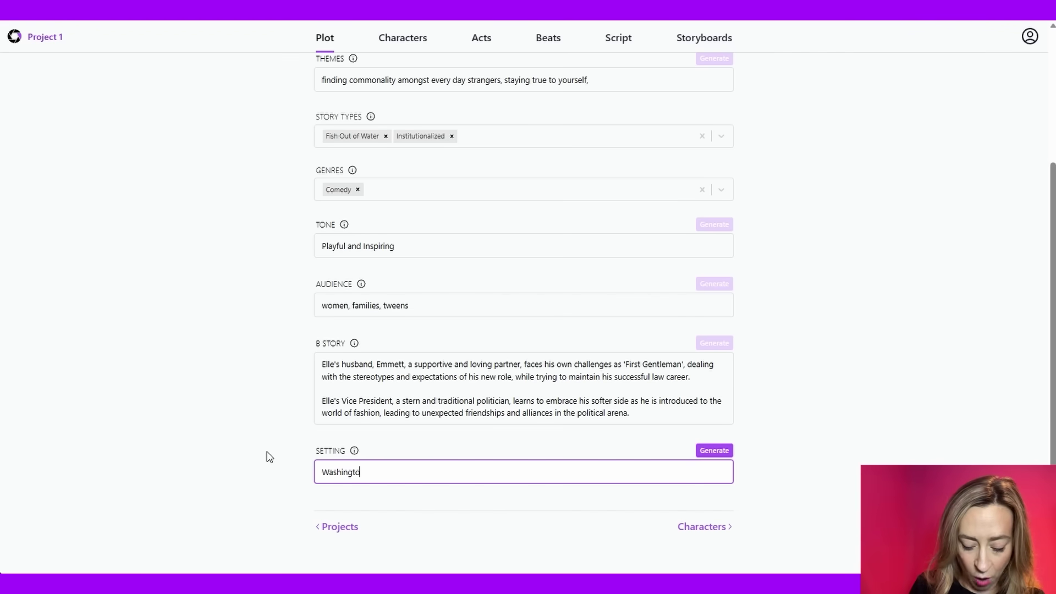
type("n DC")
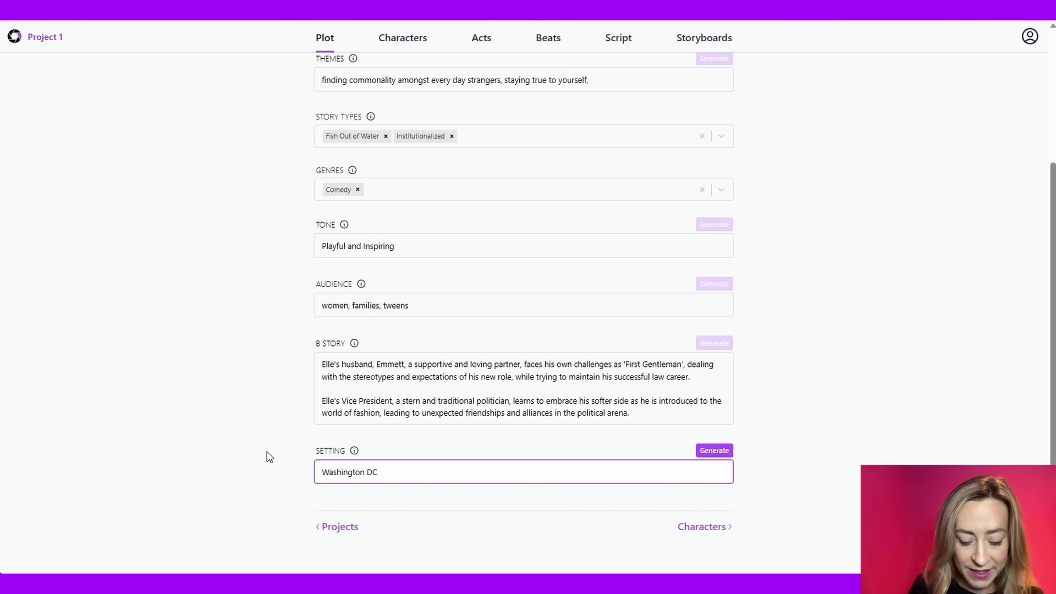
type(", present day")
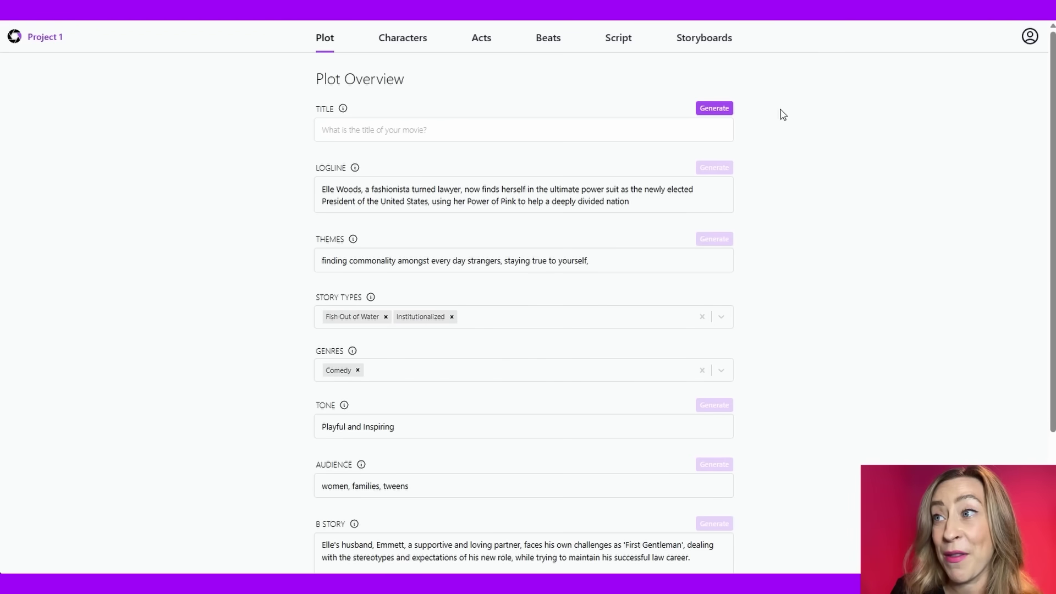
- Generate title suggestions, pick Commander in Chic and extend it to "Legally Blonde: Commander in Chic"
left_click(688, 130)
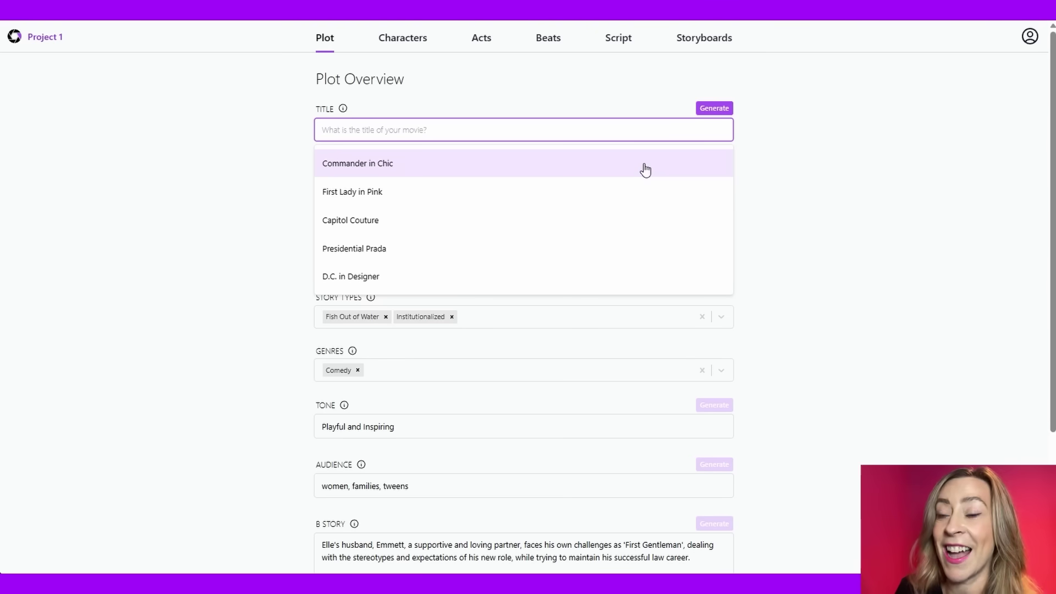
left_click(646, 170)
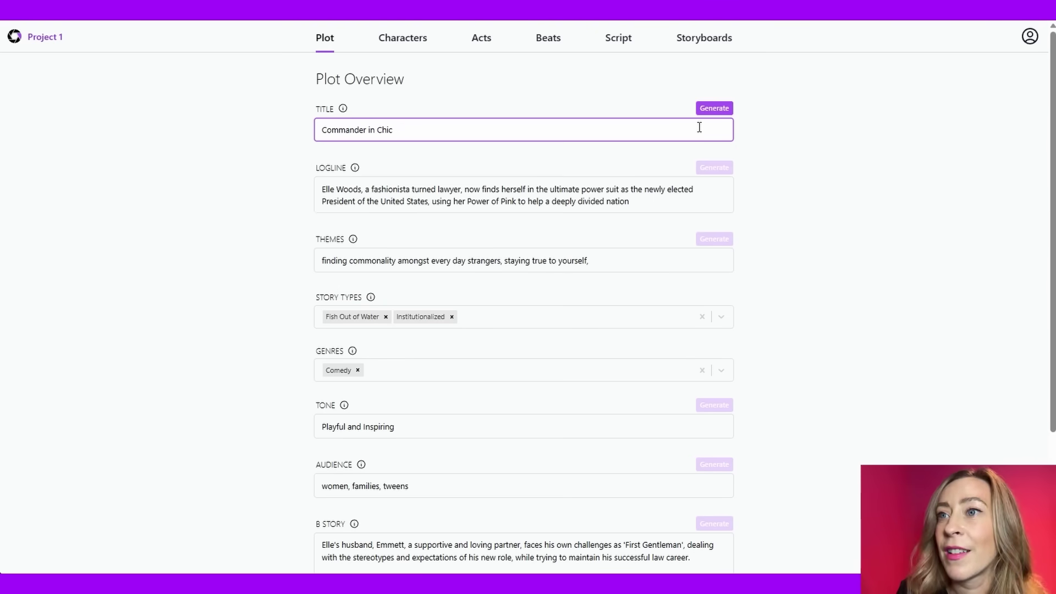
left_click(323, 135)
type("Le")
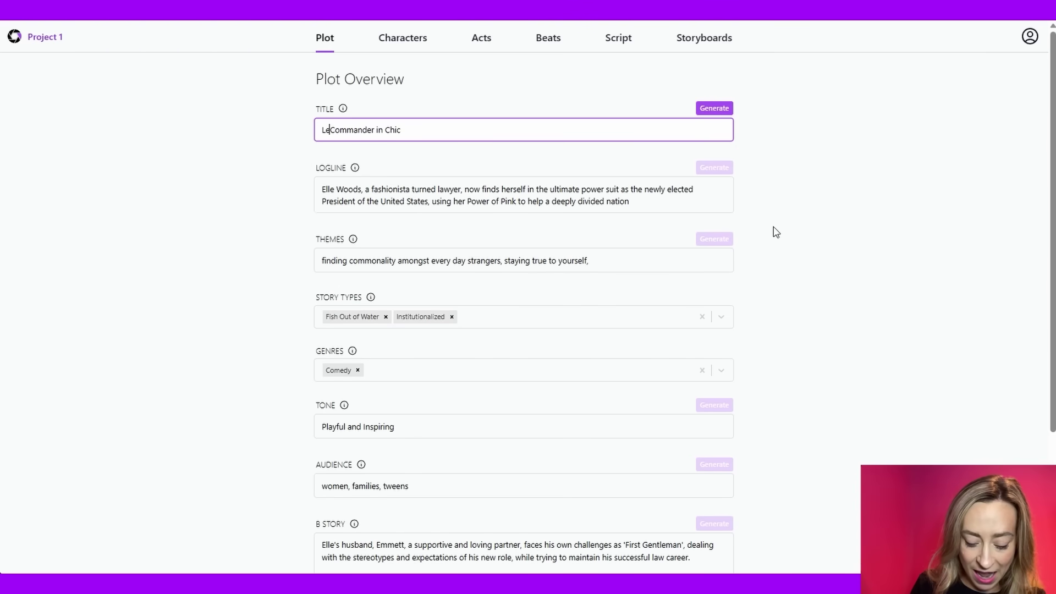
type("gally Blon")
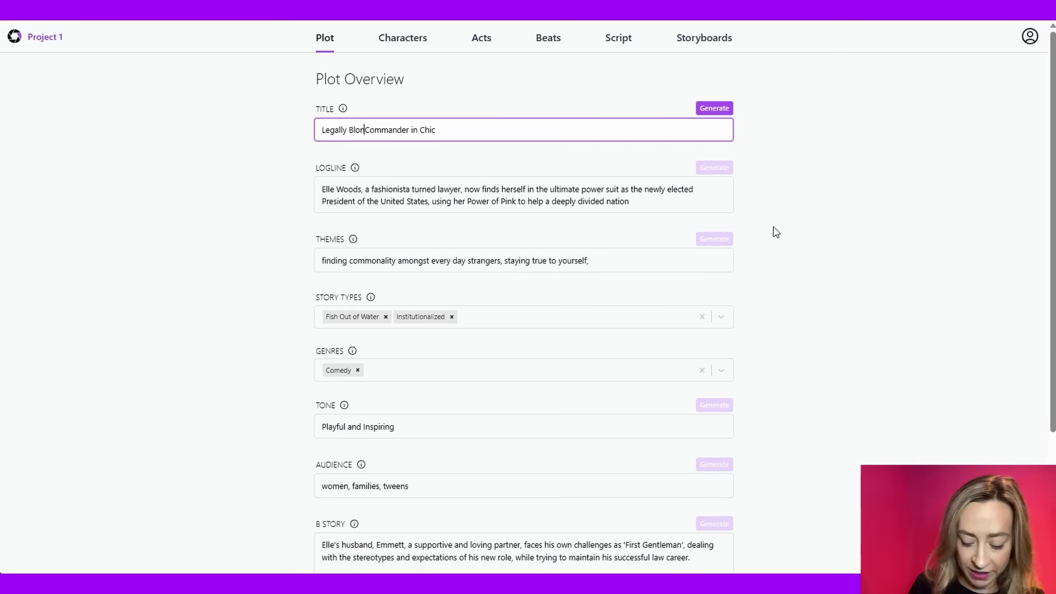
type("de:")
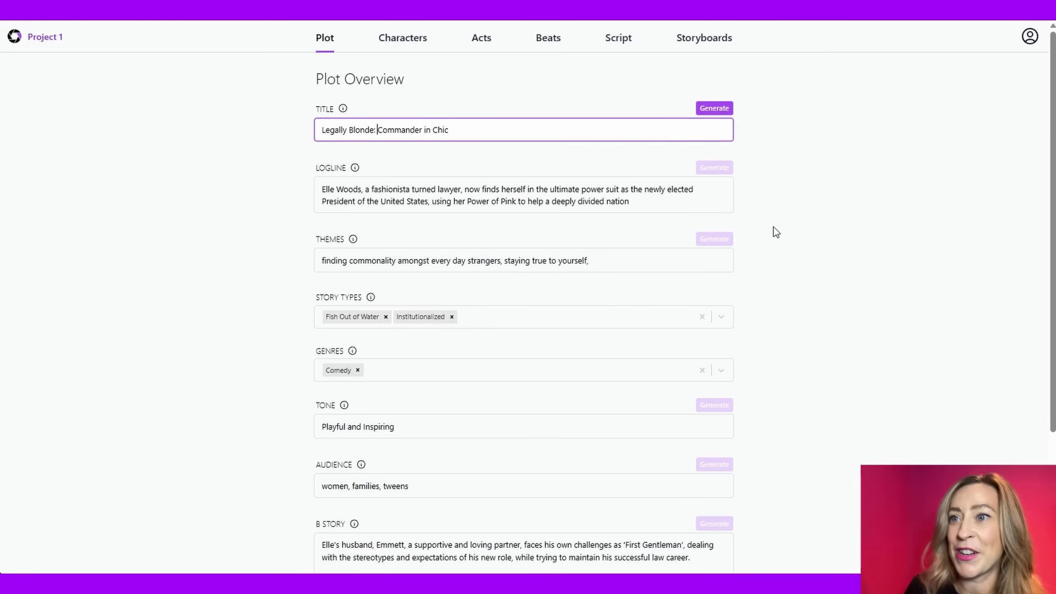
left_click(213, 276)
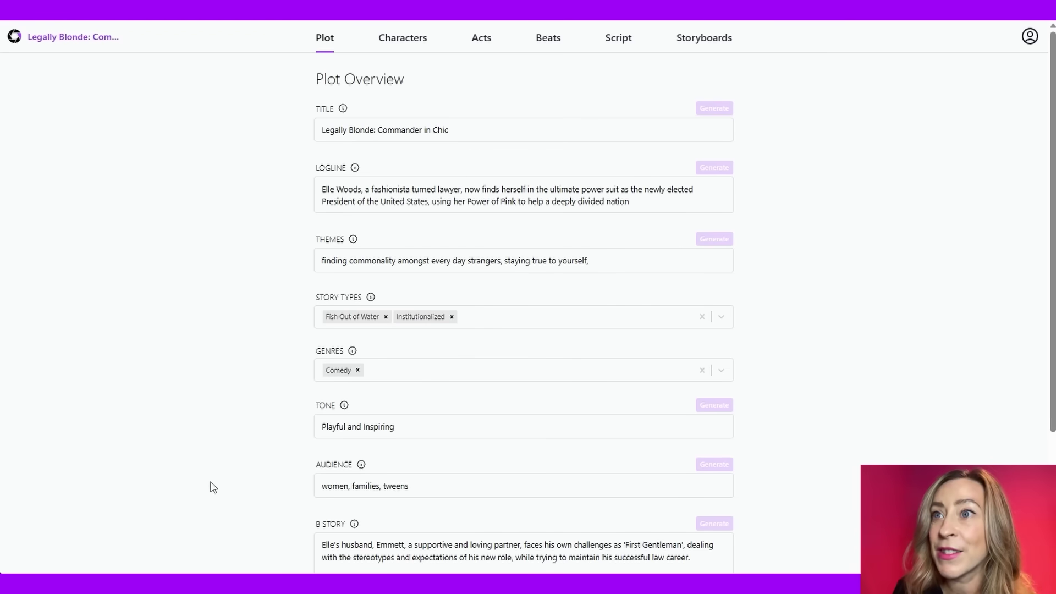
- Continue from the plot overview to the project's Characters page
scroll(212, 484, "down", 3)
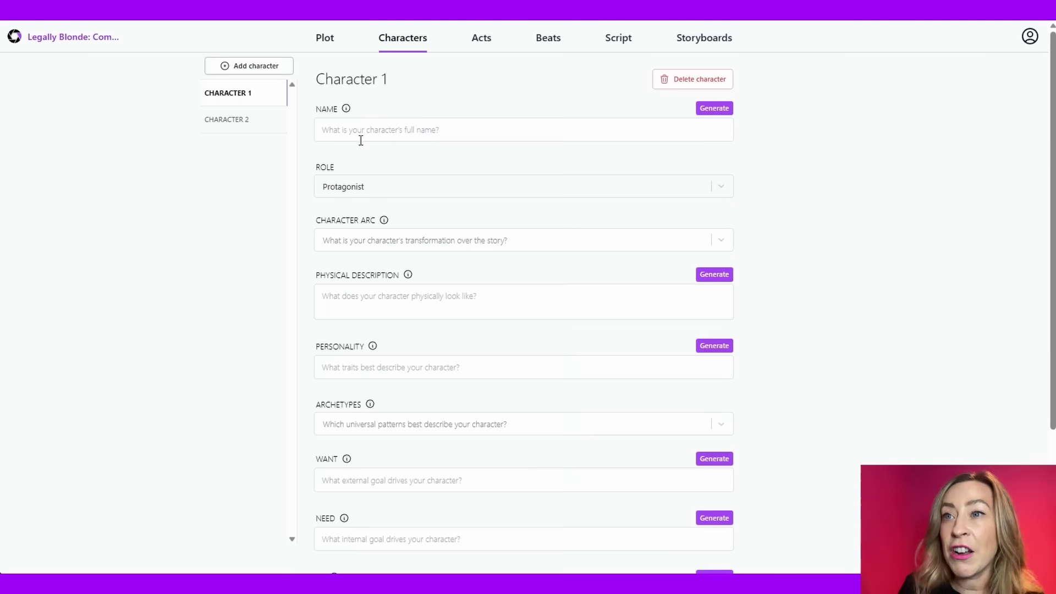
- Name the first character "Elle Woods" and choose Flat Arc as her character arc
left_click(368, 133)
type("Elle Woods")
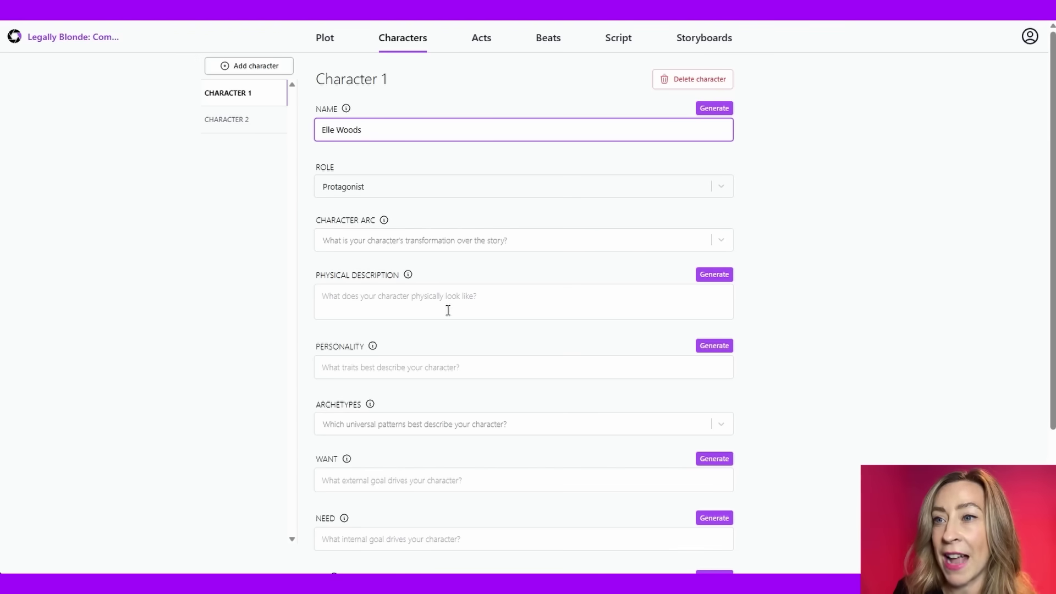
left_click(373, 240)
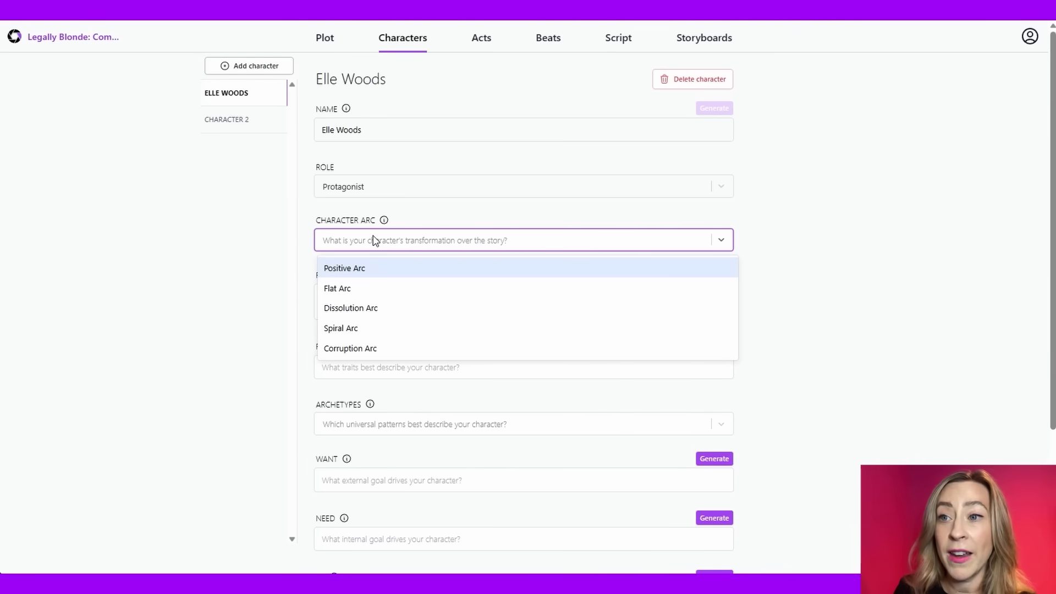
mouse_move(364, 288)
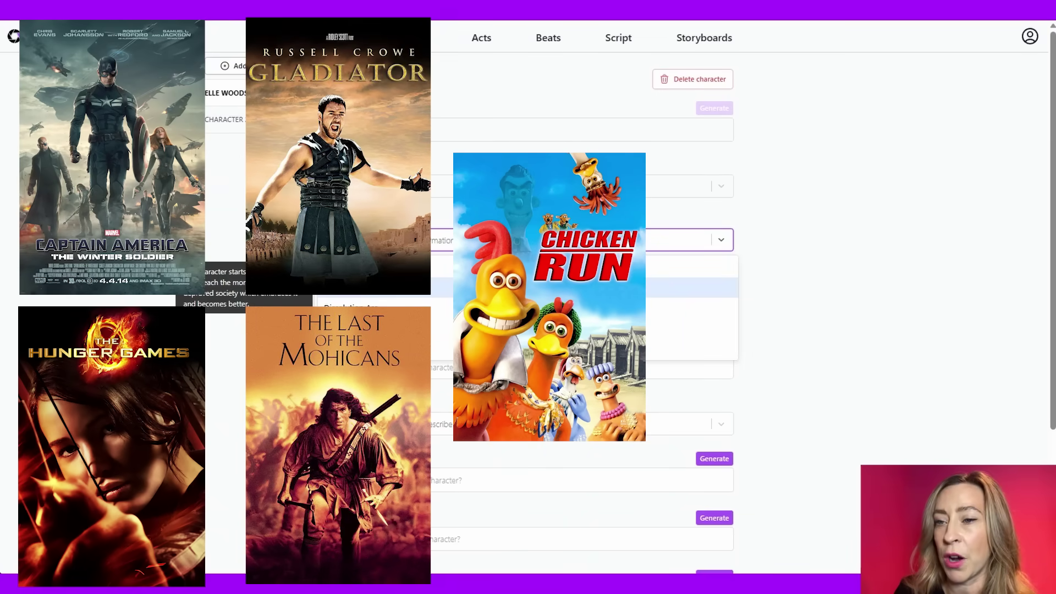
left_click(399, 293)
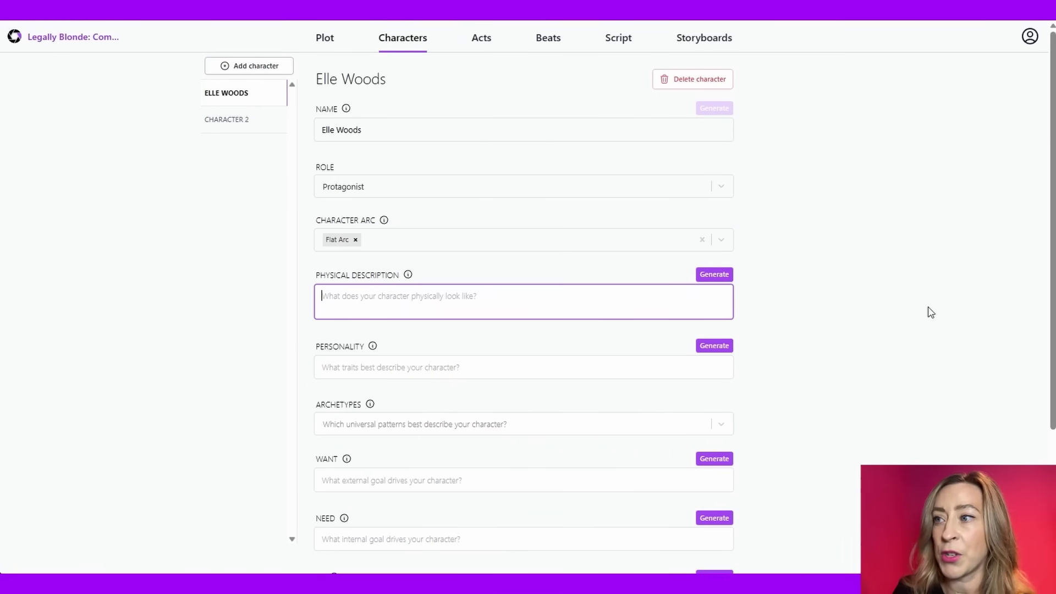
- Generate Elle's physical description, pick the energetic, chic option with a golden blonde mane, and enter personality traits "tenacious, bold, confident, compassionate, kind, brave"
left_click(721, 278)
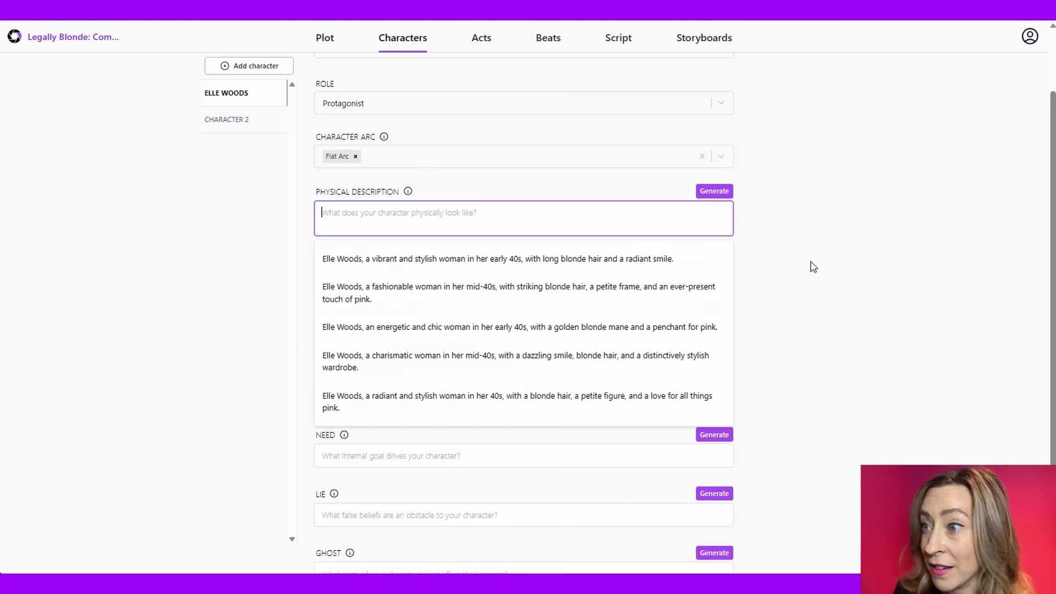
left_click(400, 326)
left_click(415, 285)
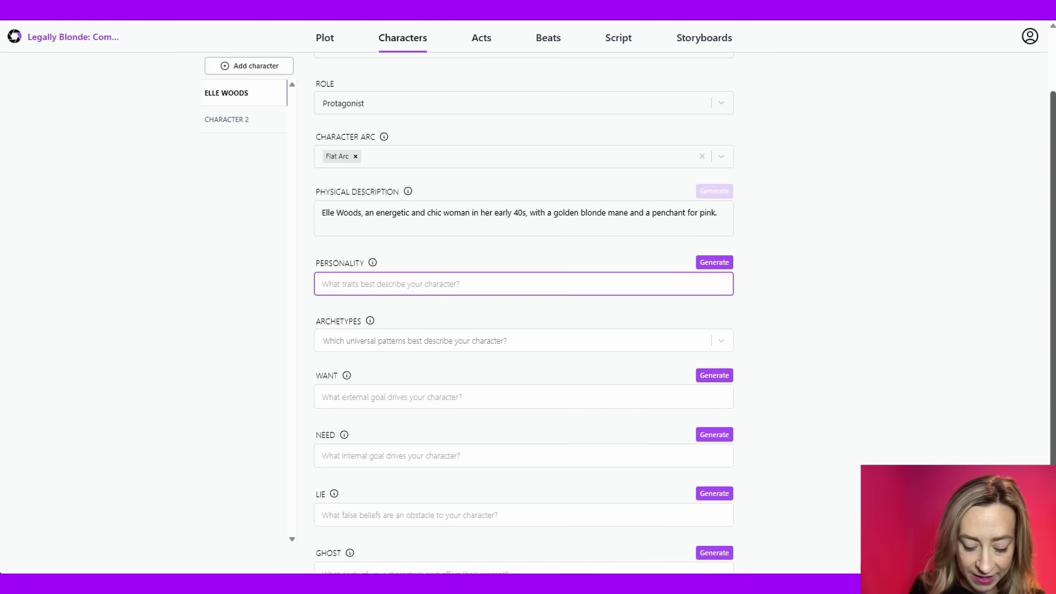
type("tenacious, bold,")
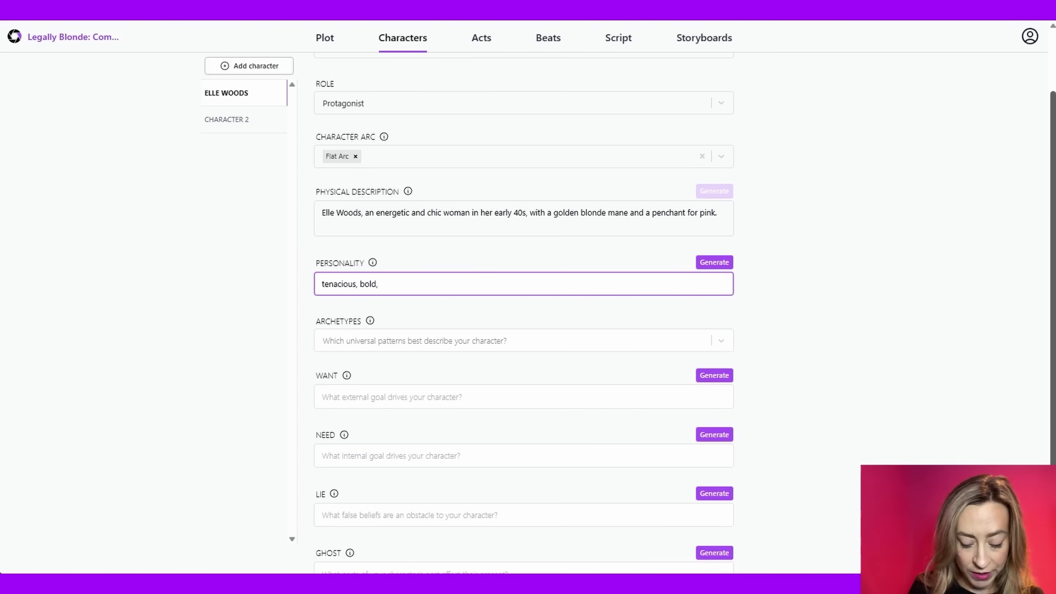
type(" confident, compassionate, kind,")
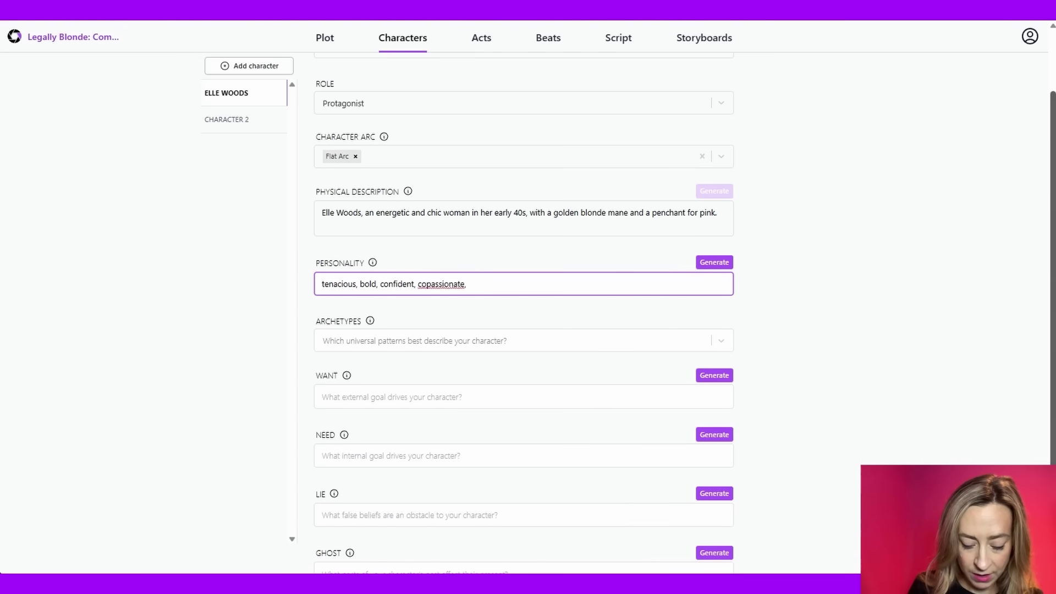
type(" brae")
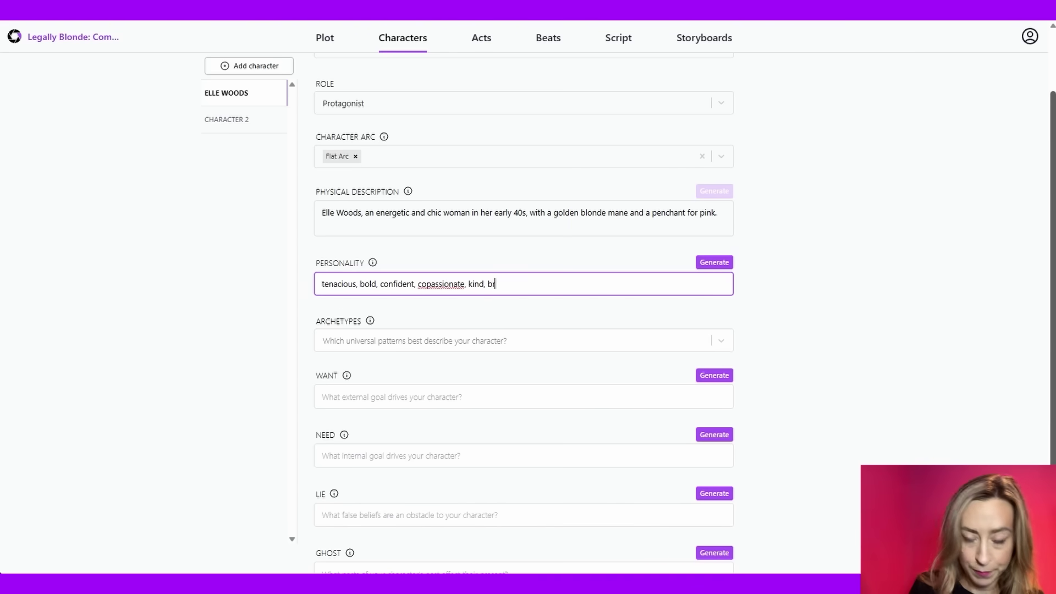
left_click(426, 284)
type("m")
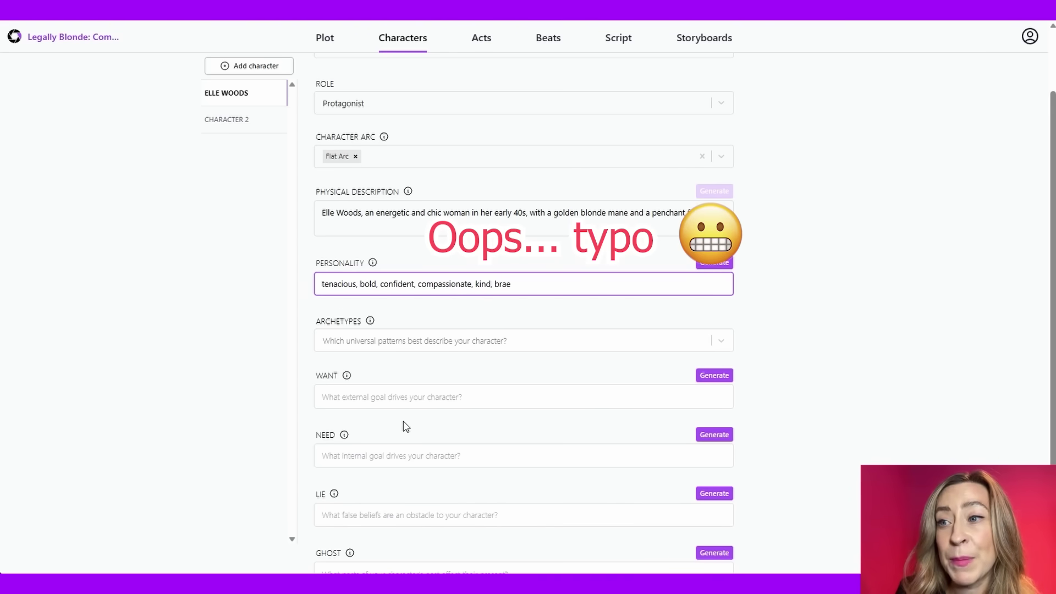
- Choose Hero as Elle's archetype and enter "to unite a divided nation" as her want
left_click(405, 345)
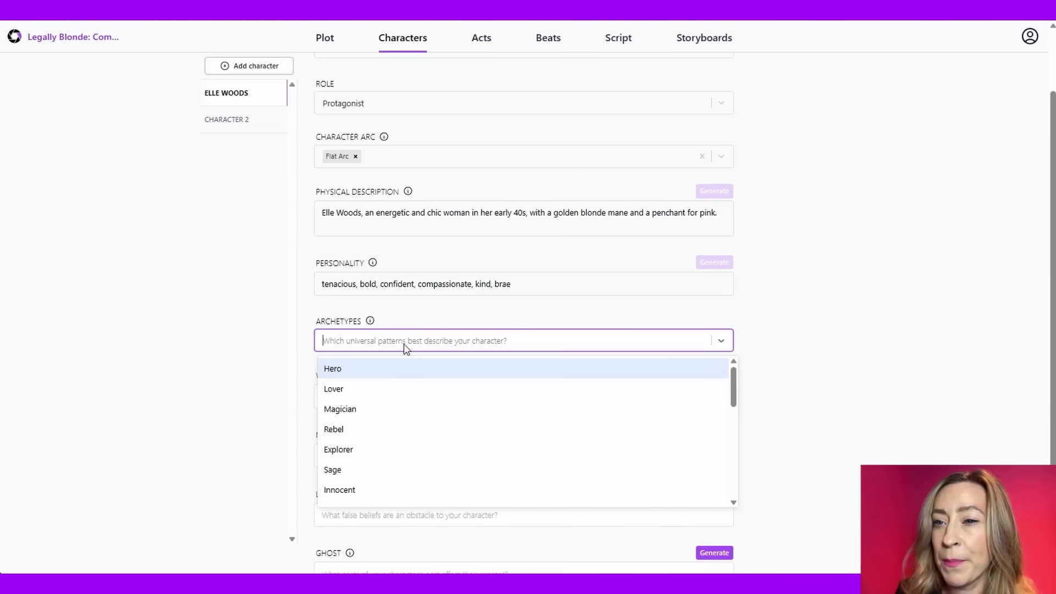
left_click(448, 371)
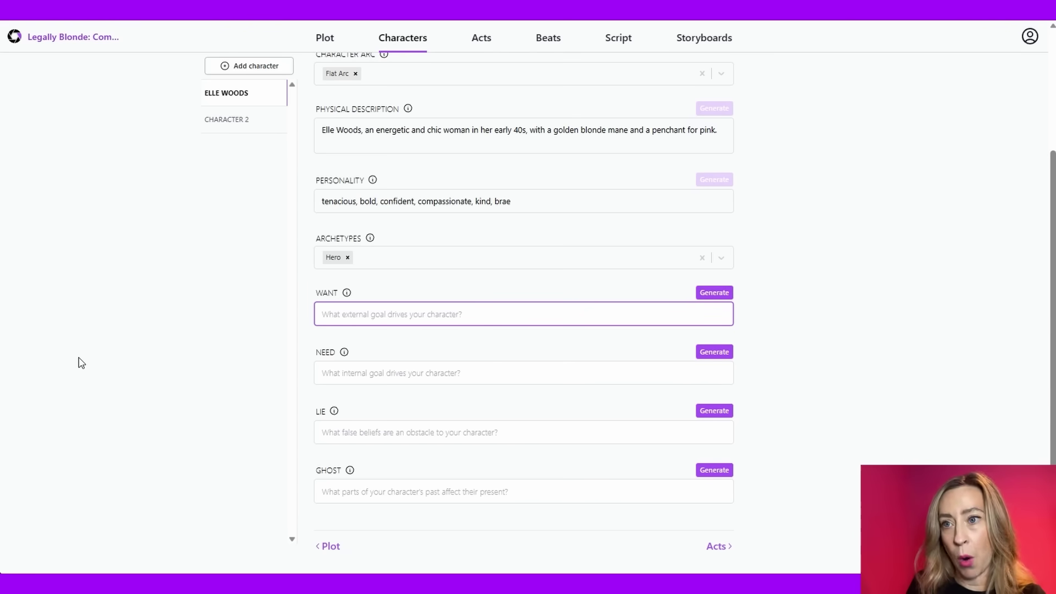
type("to unte")
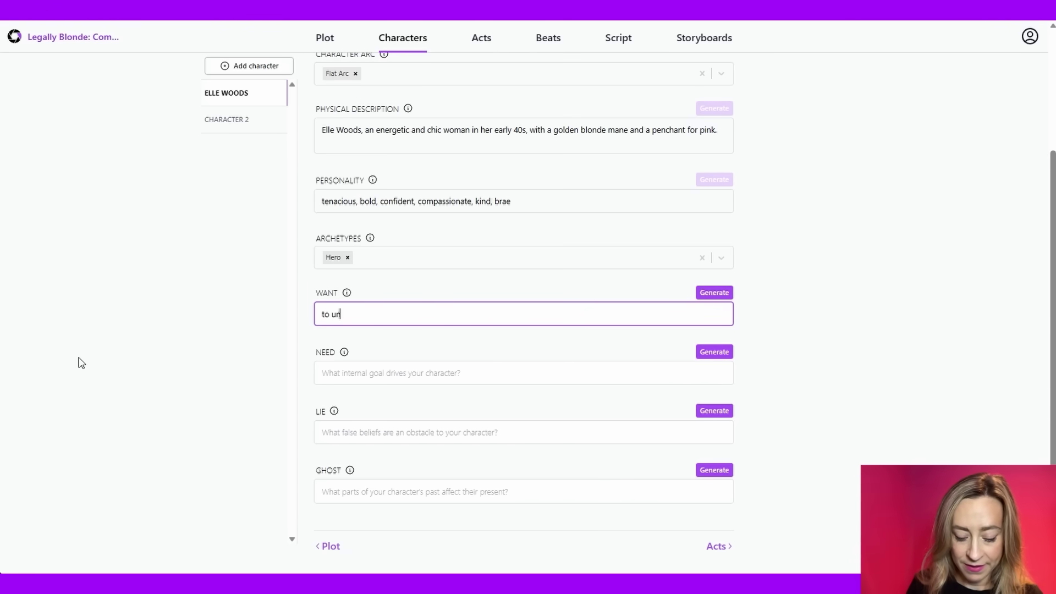
key("BackSpace")
key("BackSpace")
type("ite a divided nation")
- Enter "to listen to her family's needs" as Elle's need
key("Tab")
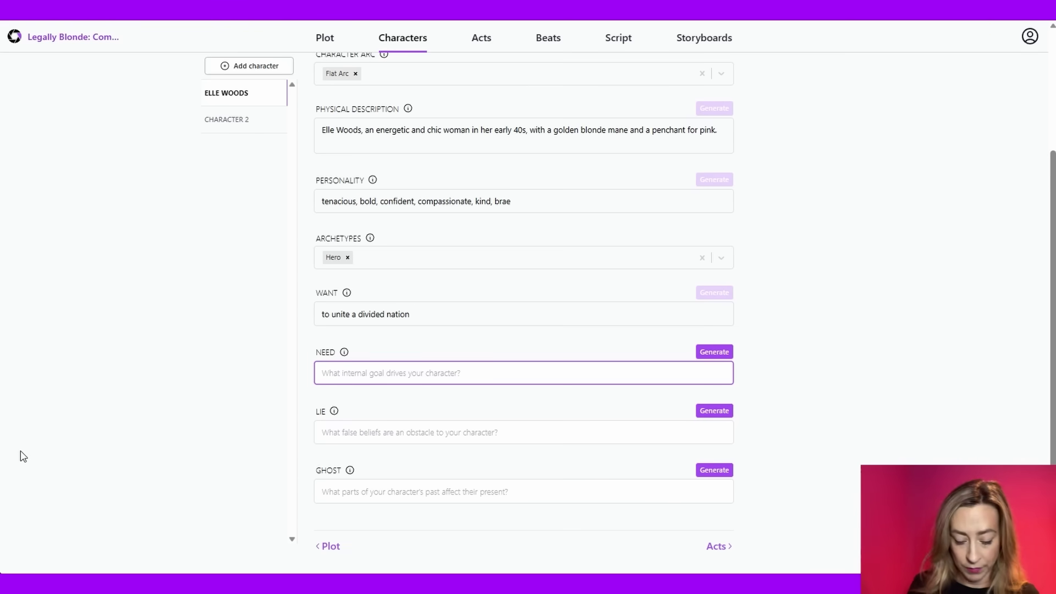
type("to lsiten")
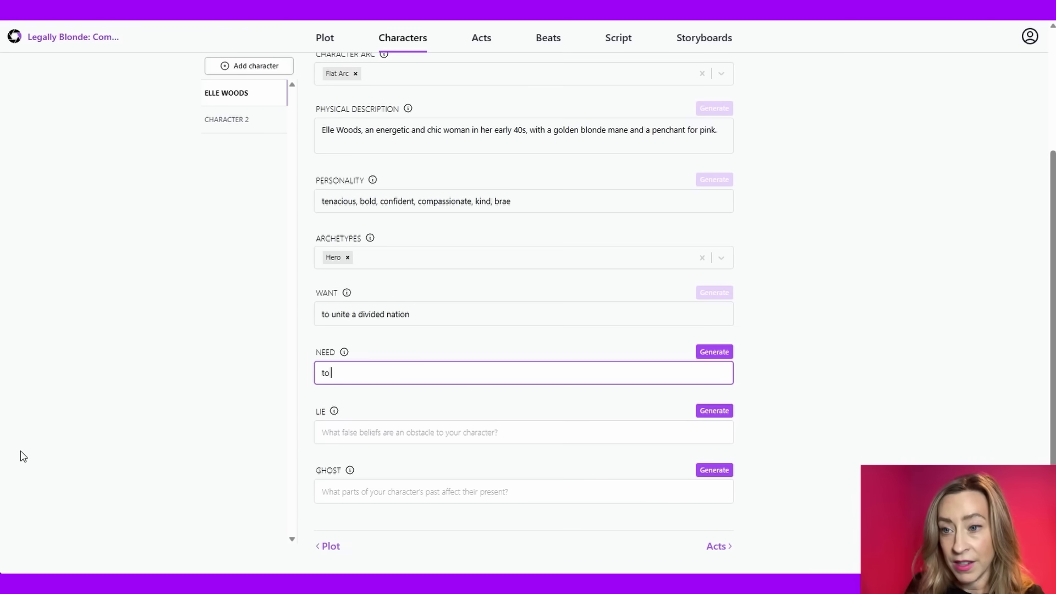
key("BackSpace")
key("BackSpace")
key("BackSpace")
key("BackSpace")
key("BackSpace")
type("isten to her family's needs")
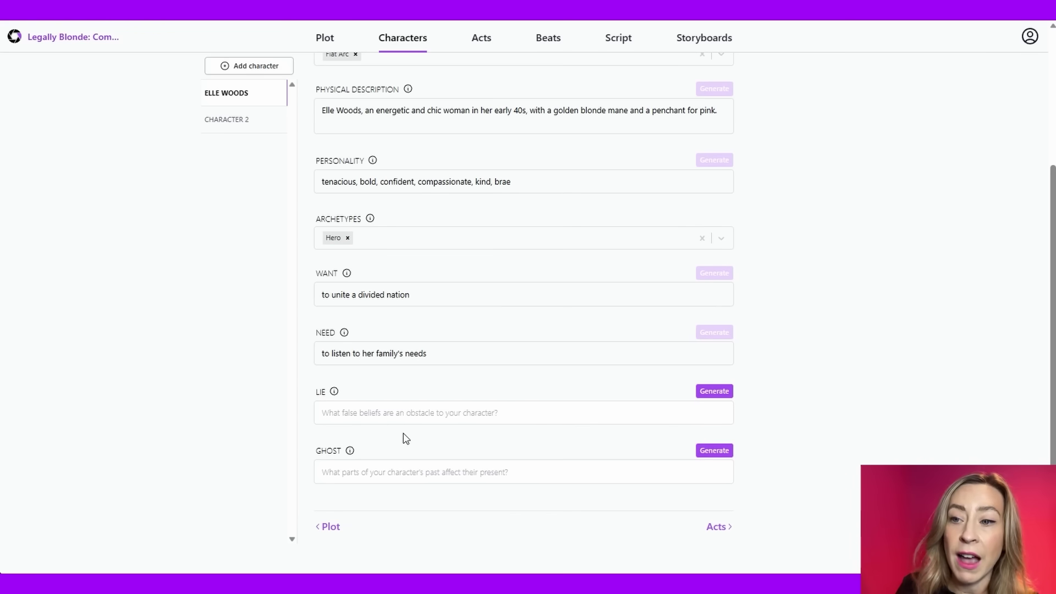
- Enter Elle's lie "doesn't have the tools necessary to succeed as president" and a ghost about distrusting men in power after her law professor hit on her
left_click(352, 410)
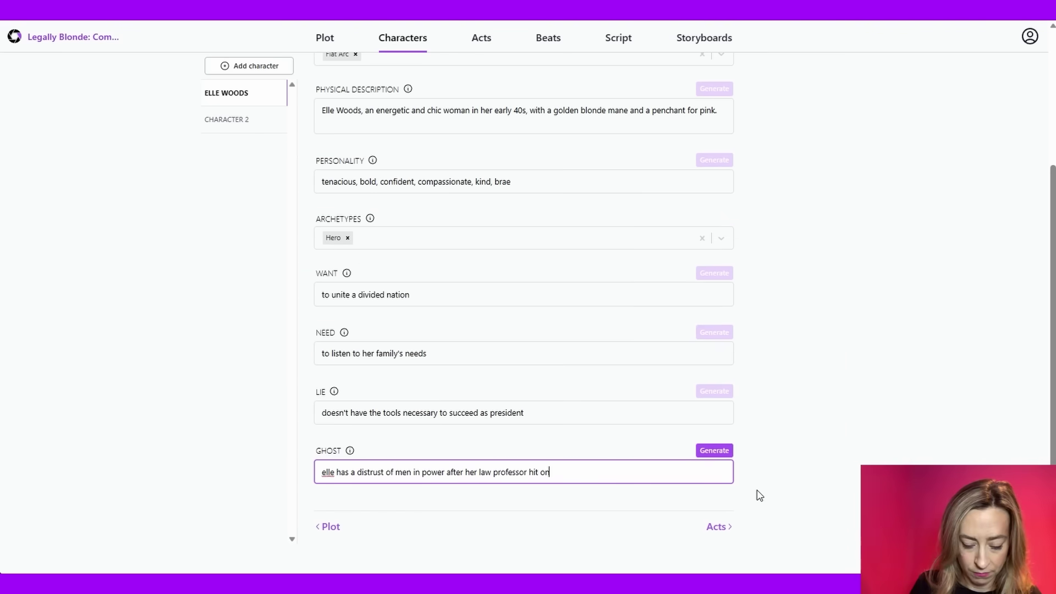
type("her")
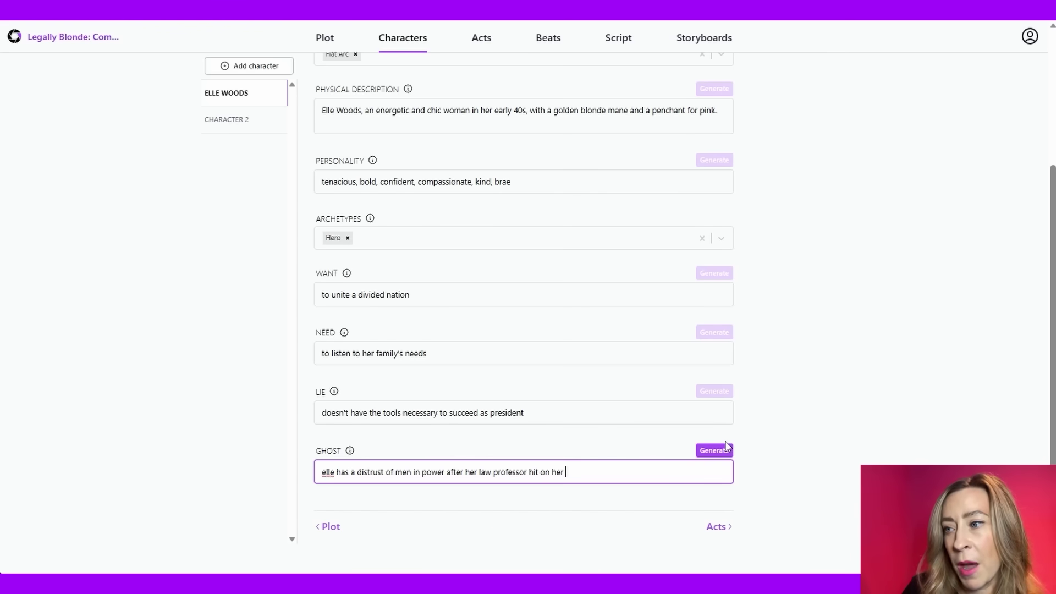
- Generate ghost suggestions for Elle and add the one about being betrayed by a trusted male mentor
left_click(715, 451)
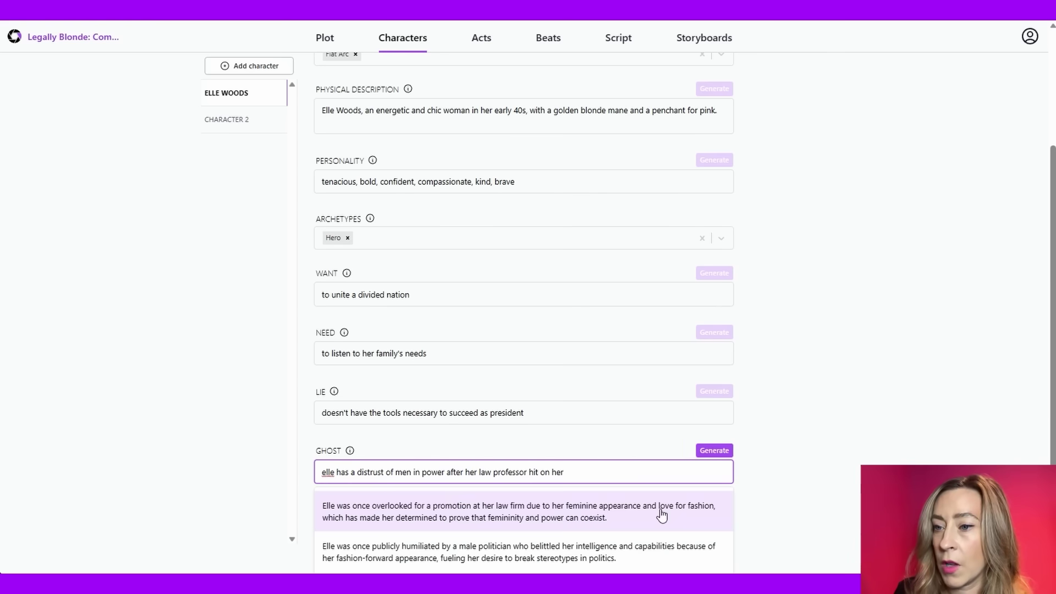
scroll(662, 515, "down", 3)
left_click(553, 466)
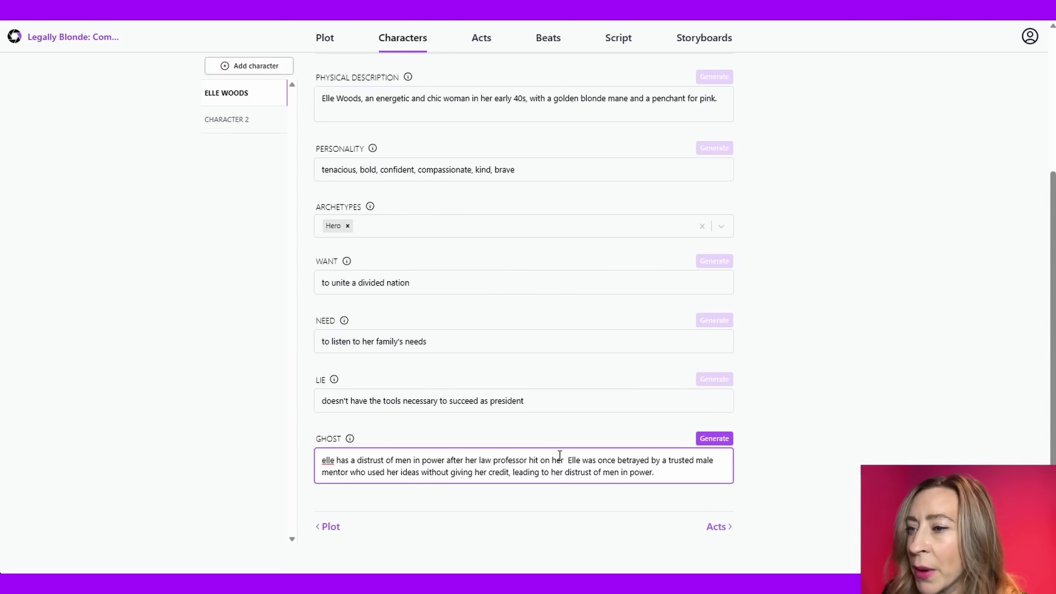
- Delete the handwritten opening sentence from Elle's ghost and reword the mentor's betrayal as "who crossed sexual boundaries"
left_click_drag(567, 460, 276, 435)
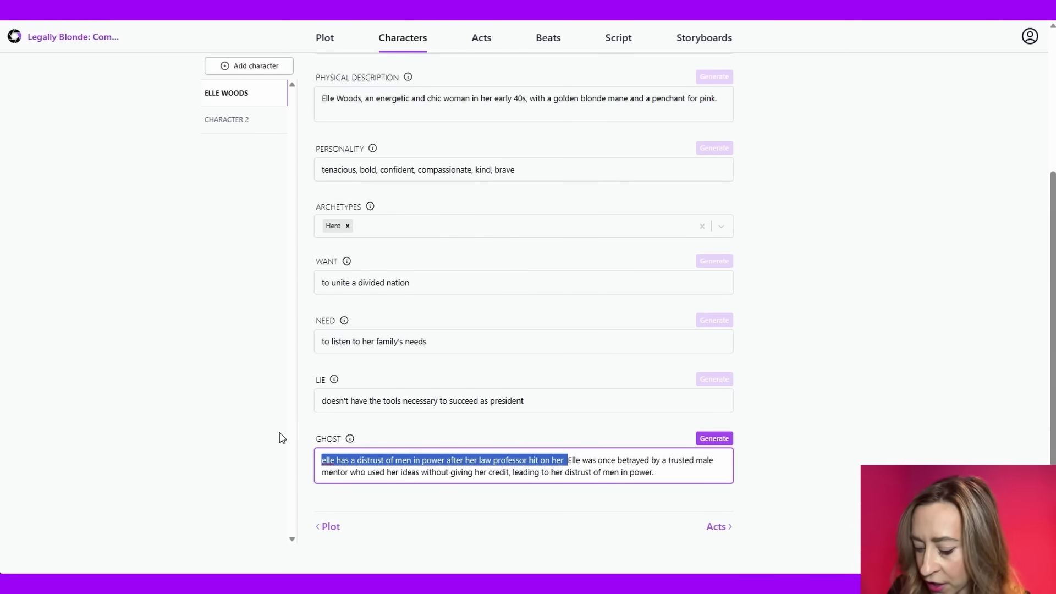
key("BackSpace")
left_click_drag(685, 472, 515, 472)
type("crossed sexual ")
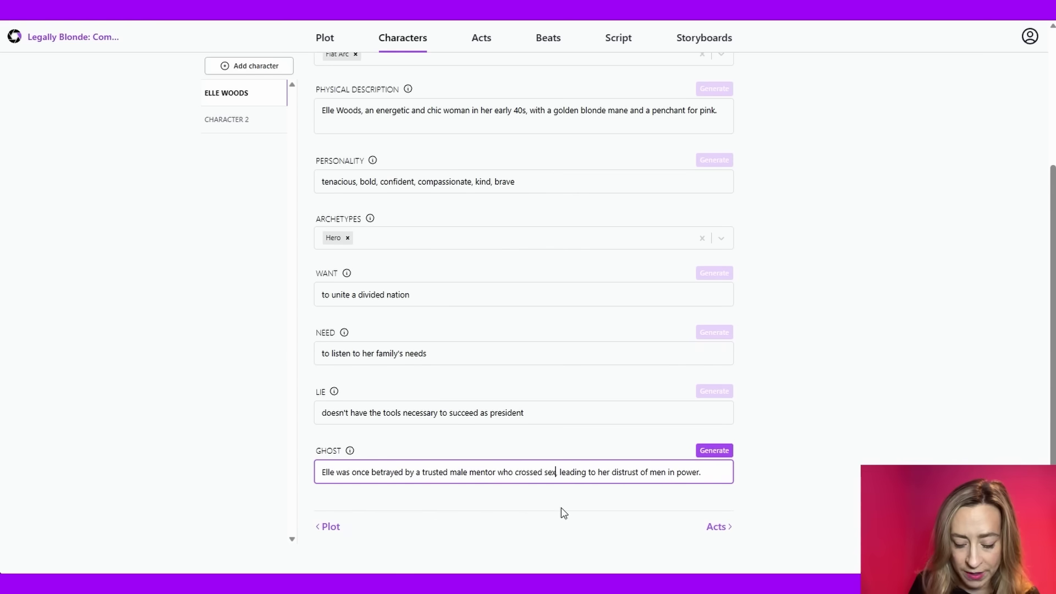
type("boundaries")
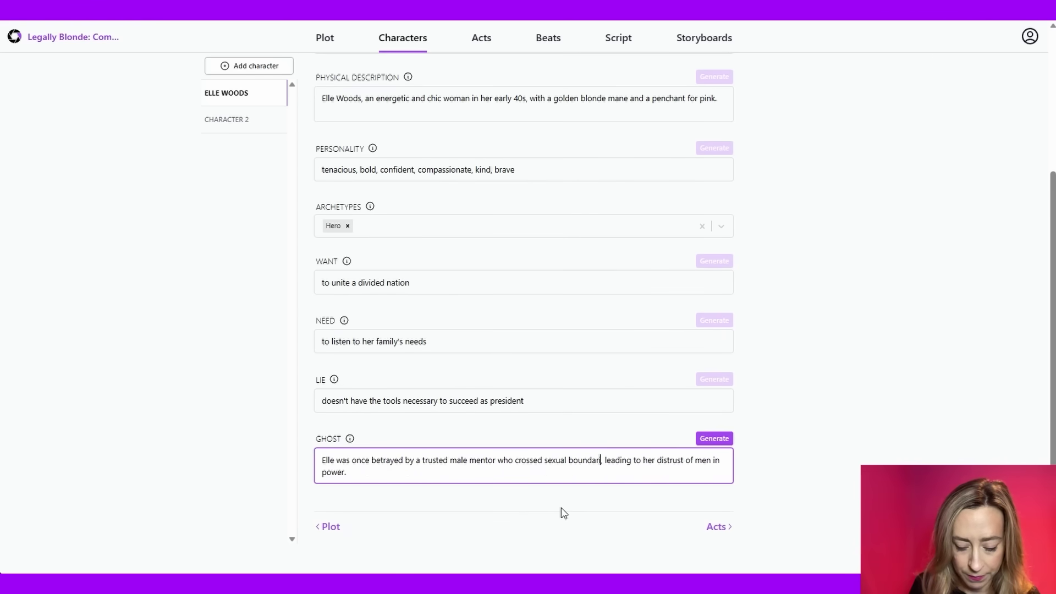
left_click(764, 411)
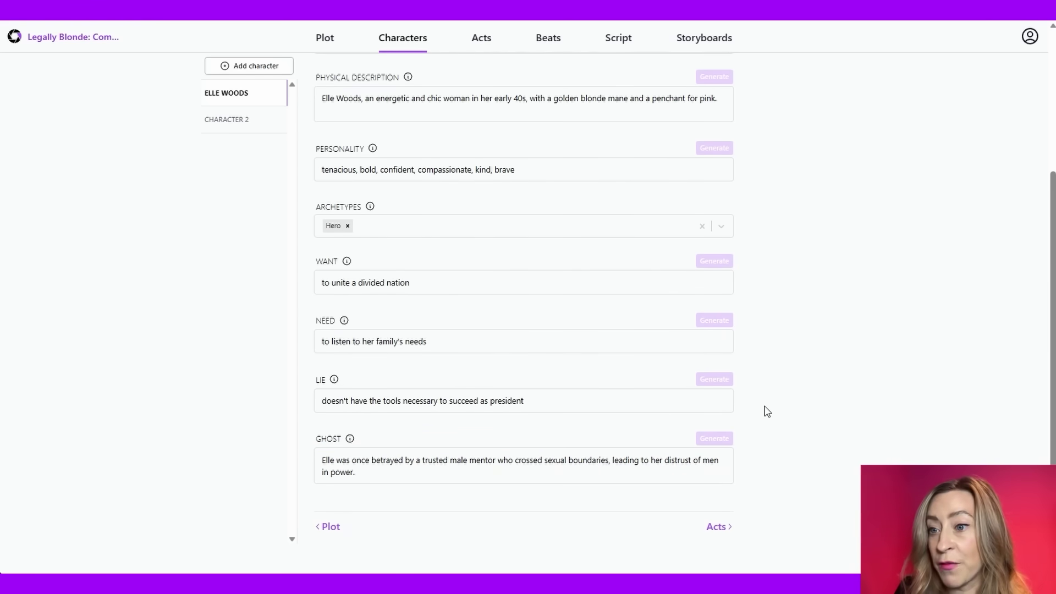
- Open the second character and select Antagonist as the role
scroll(240, 128, "up", 3)
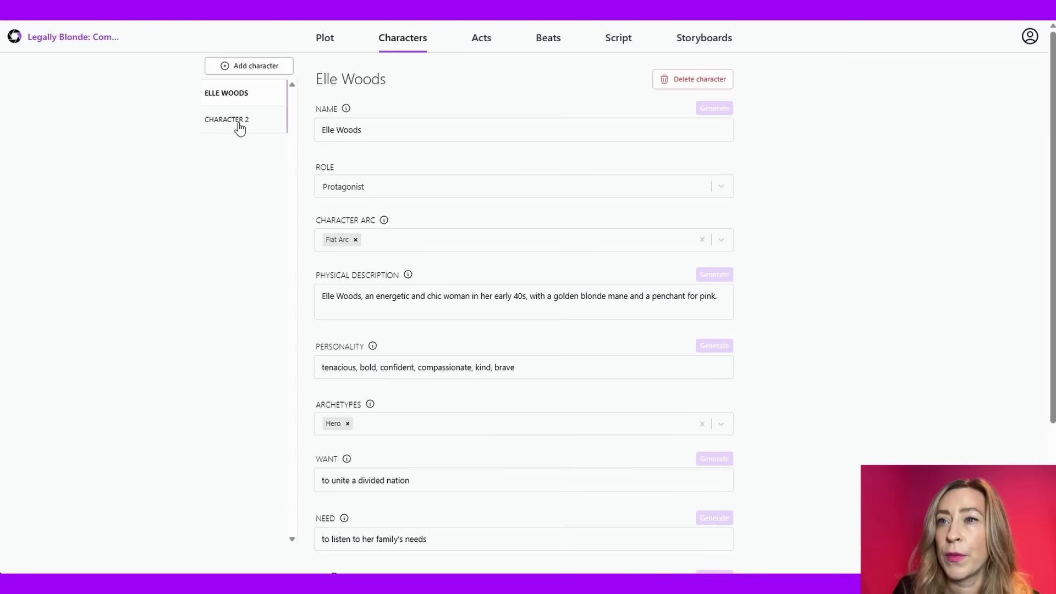
left_click(240, 127)
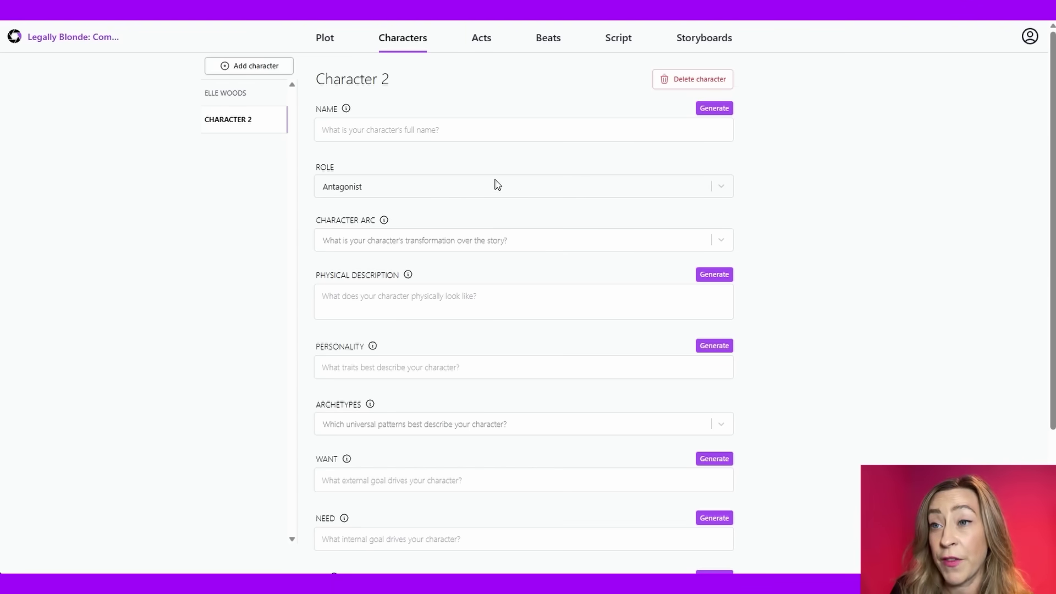
left_click(721, 187)
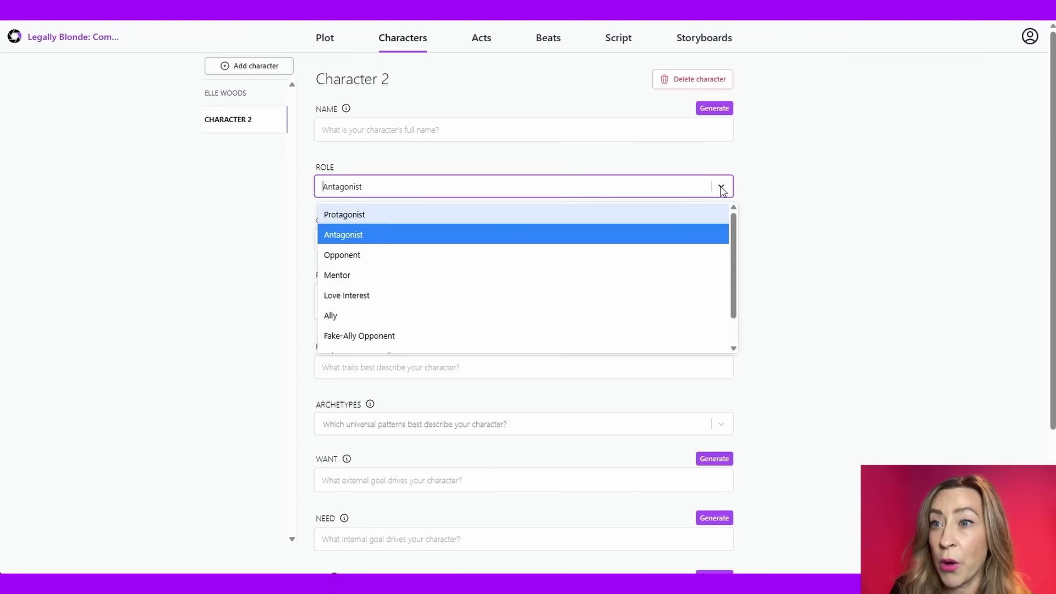
left_click(629, 242)
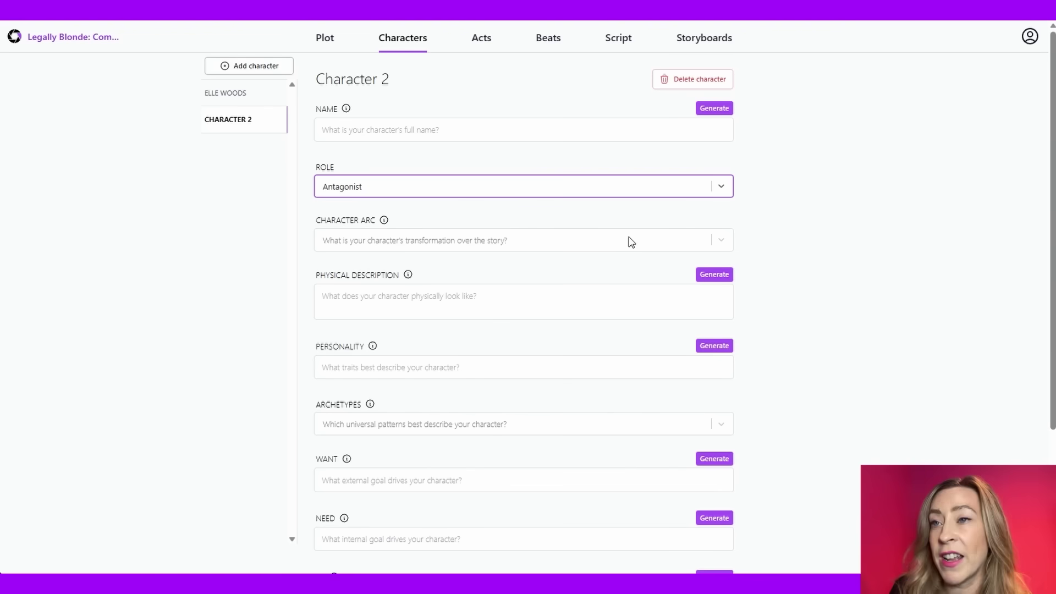
- Name the second character "Emma Richmond - Woods"
left_click(355, 135)
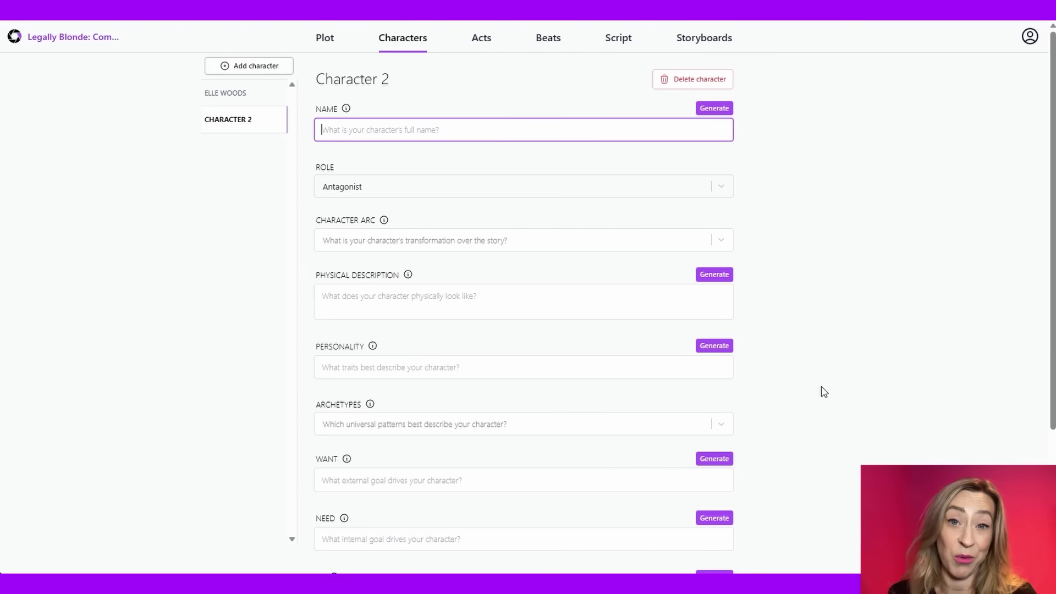
type("E")
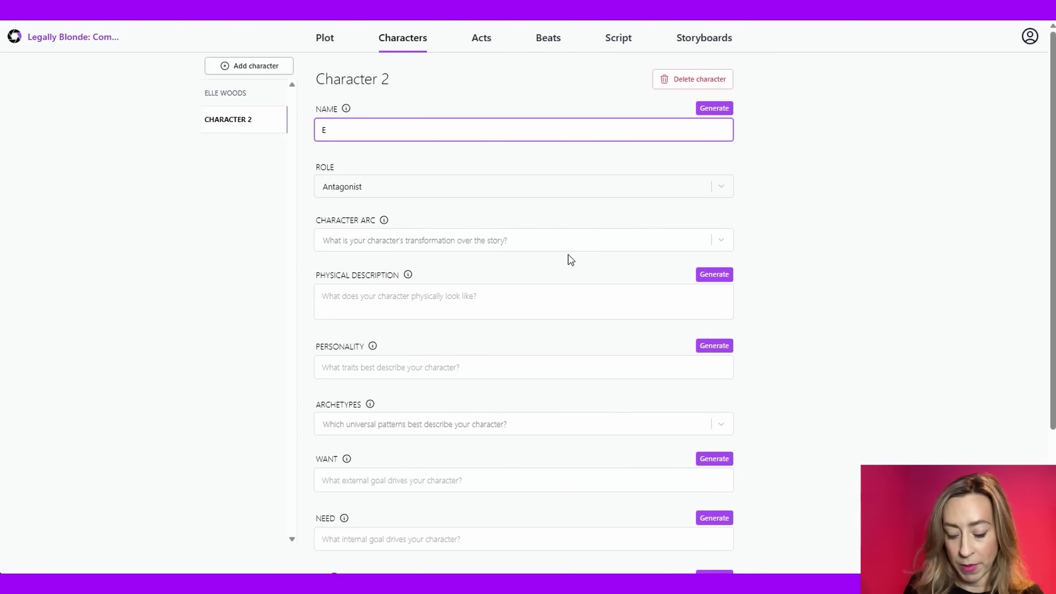
type("mma")
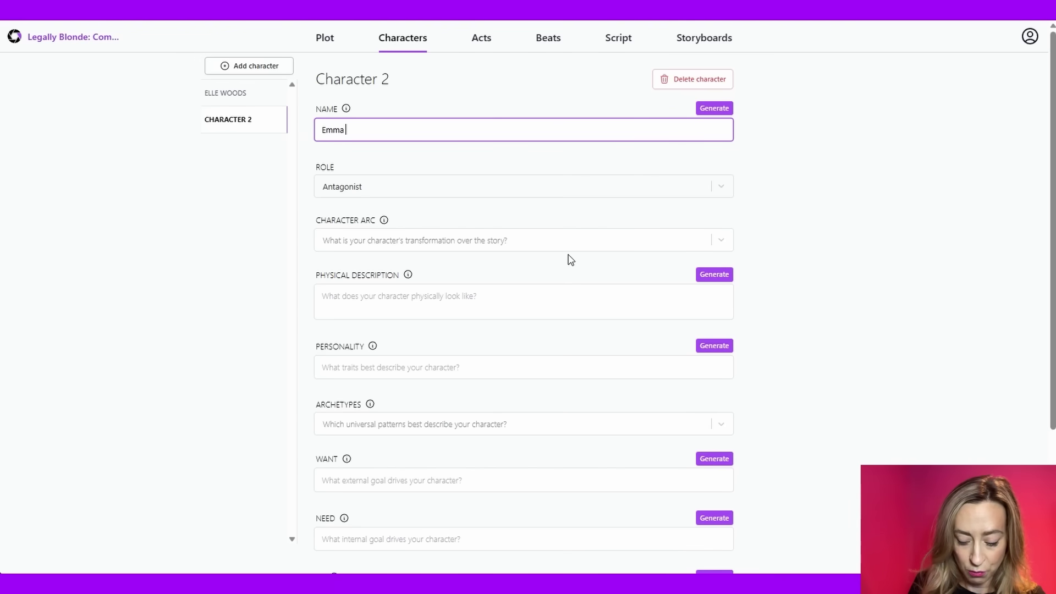
type(" Rich")
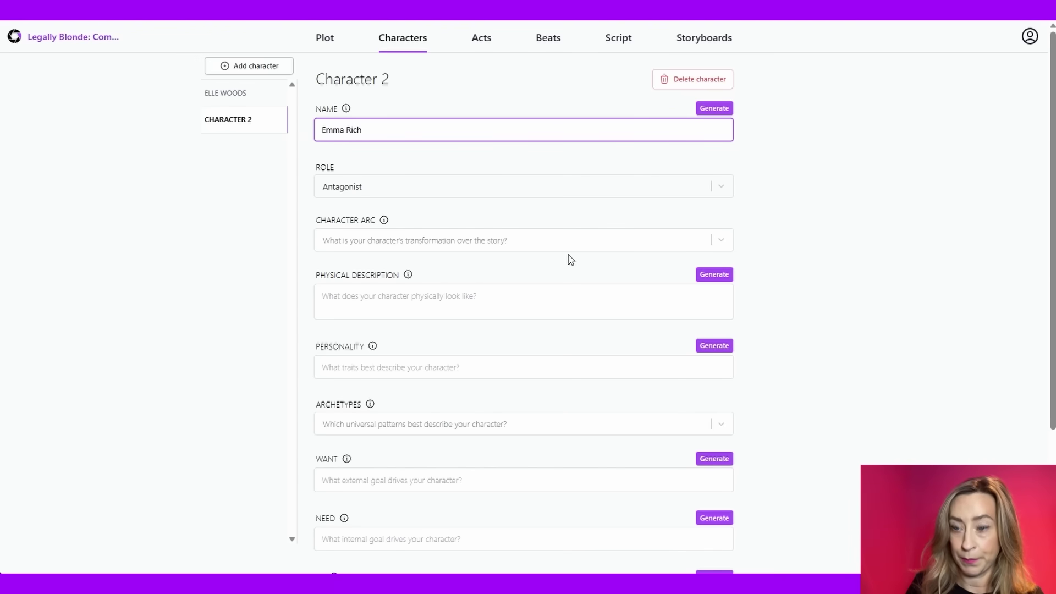
type("mond - Woods")
- Enter Emma's physical description as "long straight black hair, slim, refuses to wear pink, tends to wear too much eyeliner"
left_click(356, 302)
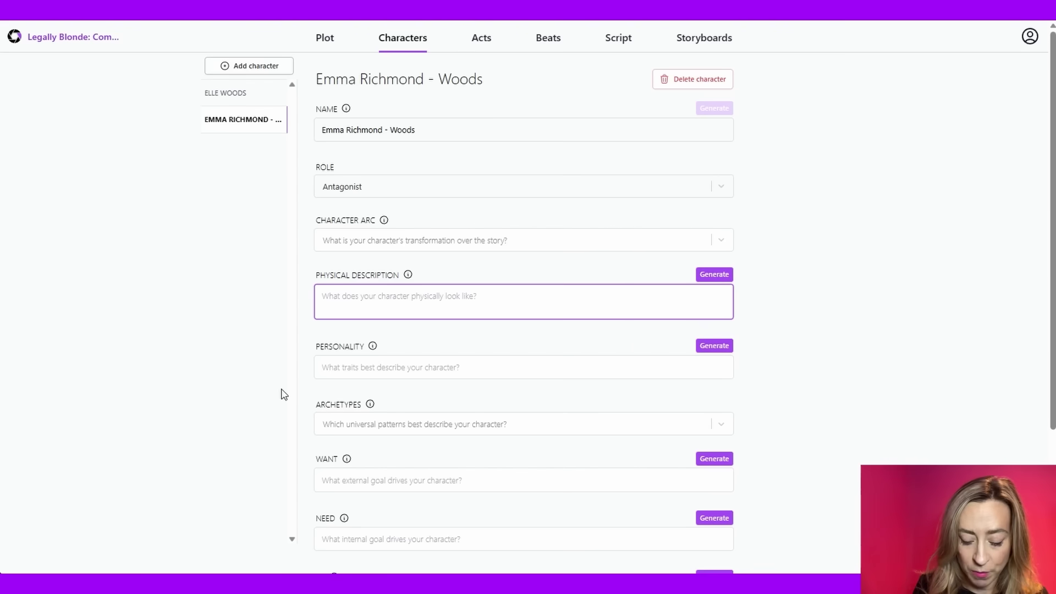
type("lon")
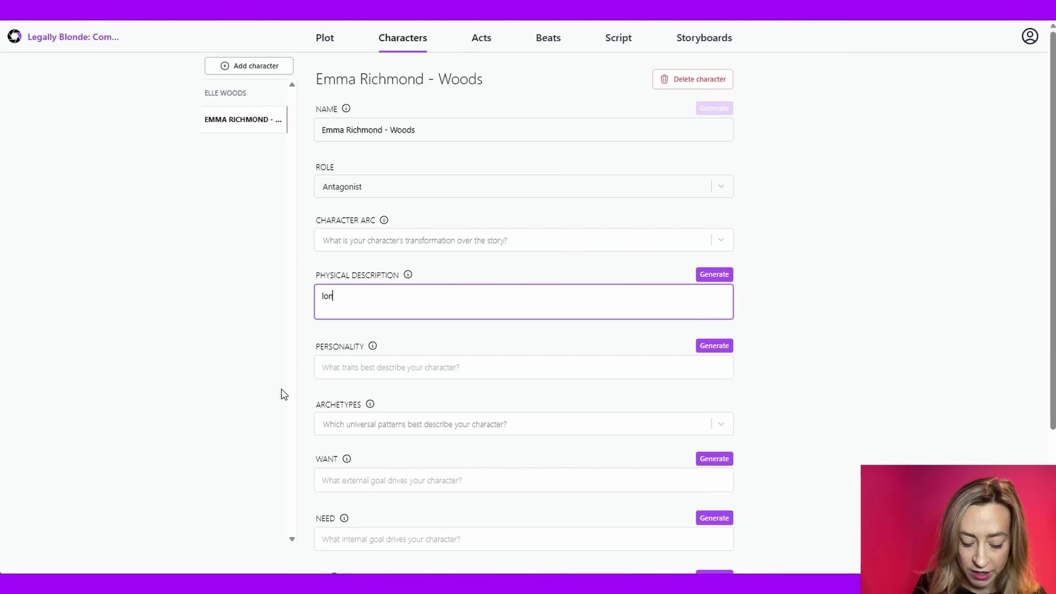
type("g straight ")
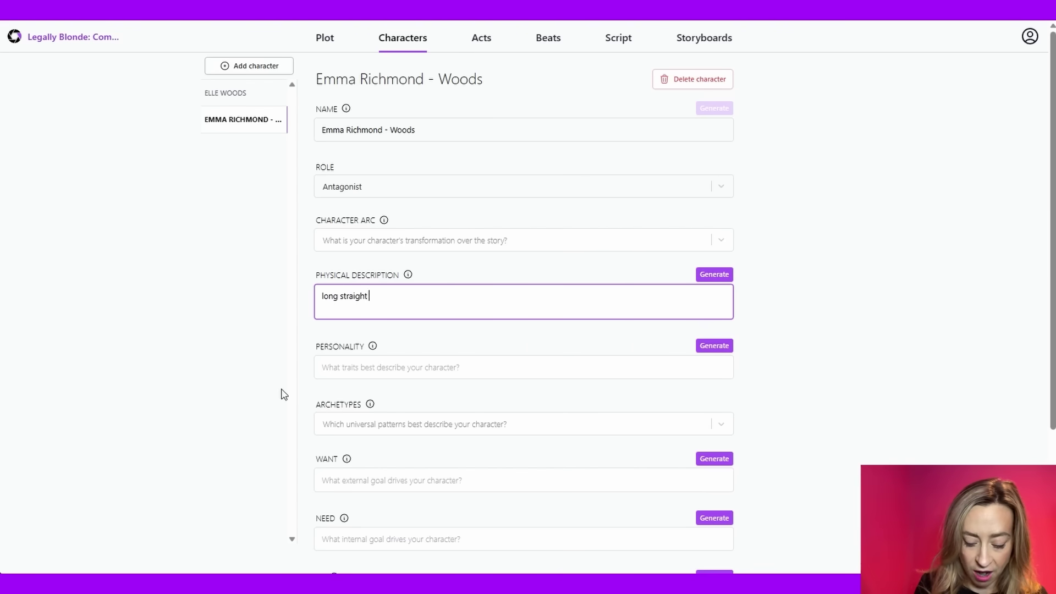
type("black hair, slim, refuses to wear pink,")
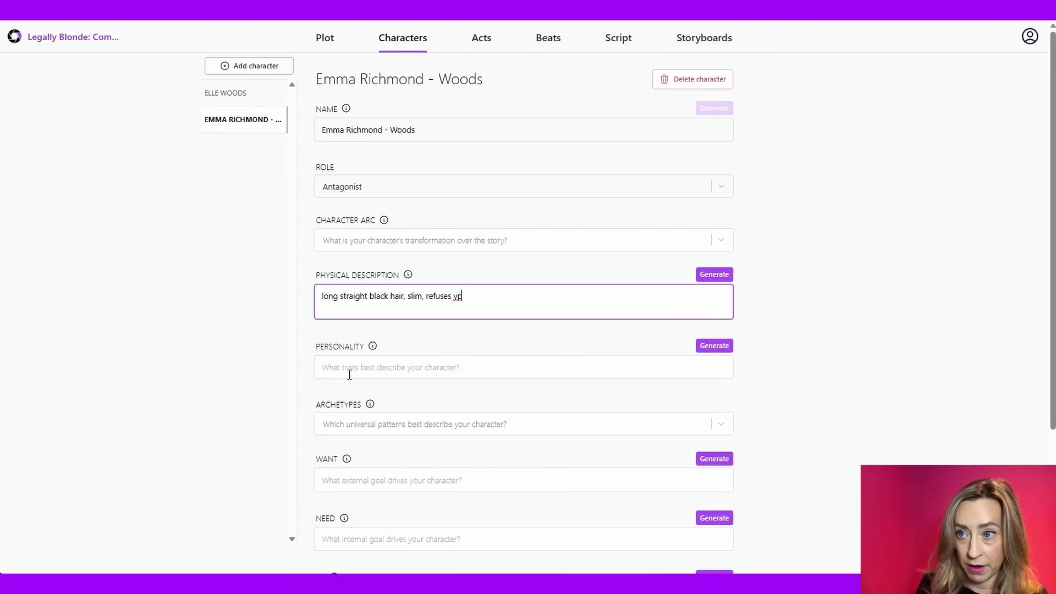
type(" tends to")
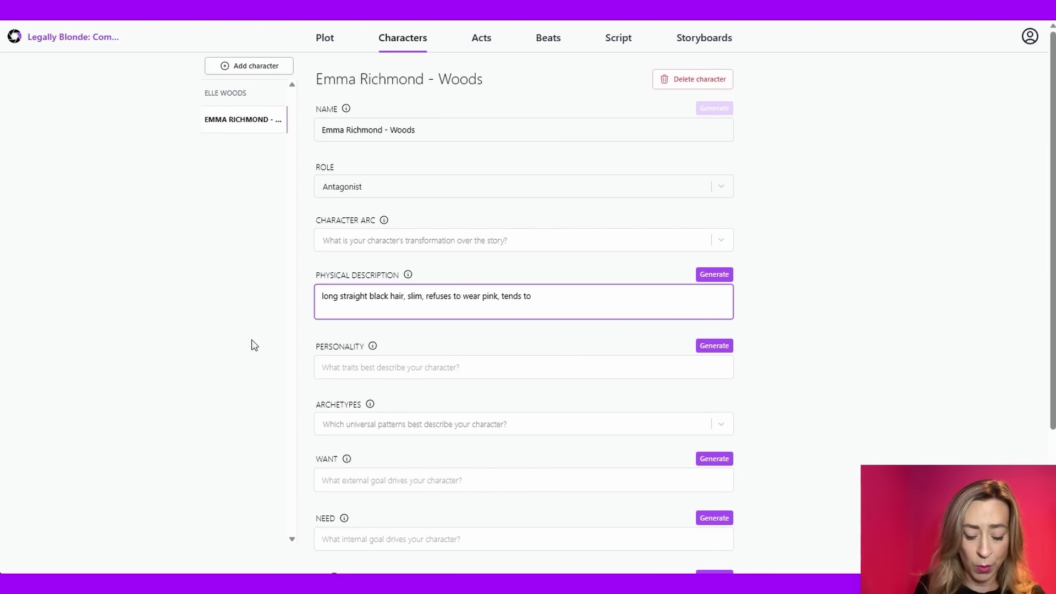
type(" wear ")
type("too much eyeliner")
- Enter Emma's personality as "loves her smart phone, sullen, moody, argues with her parents,"
key("Tab")
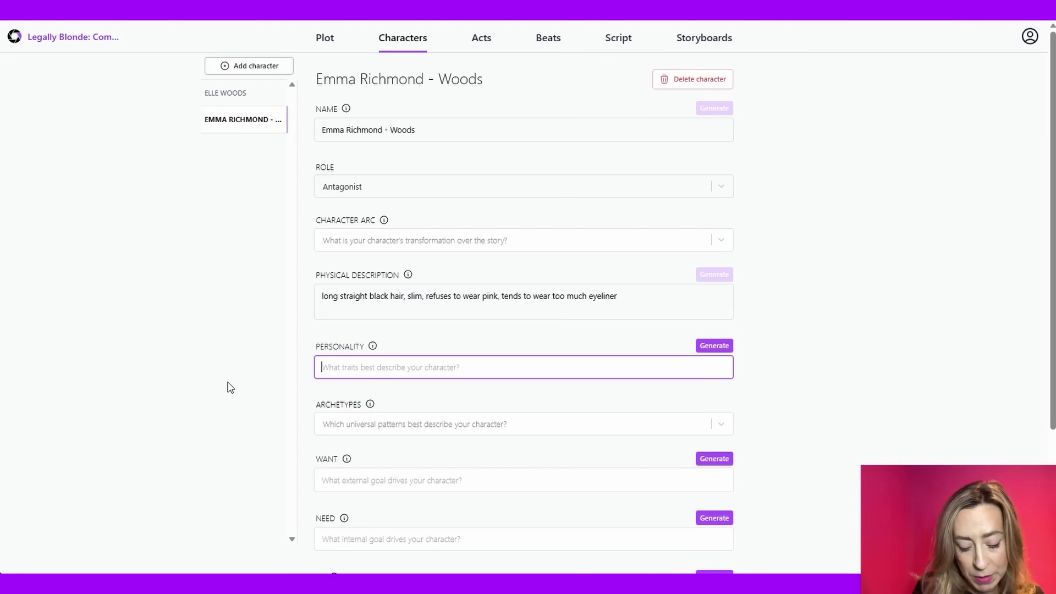
type("lov")
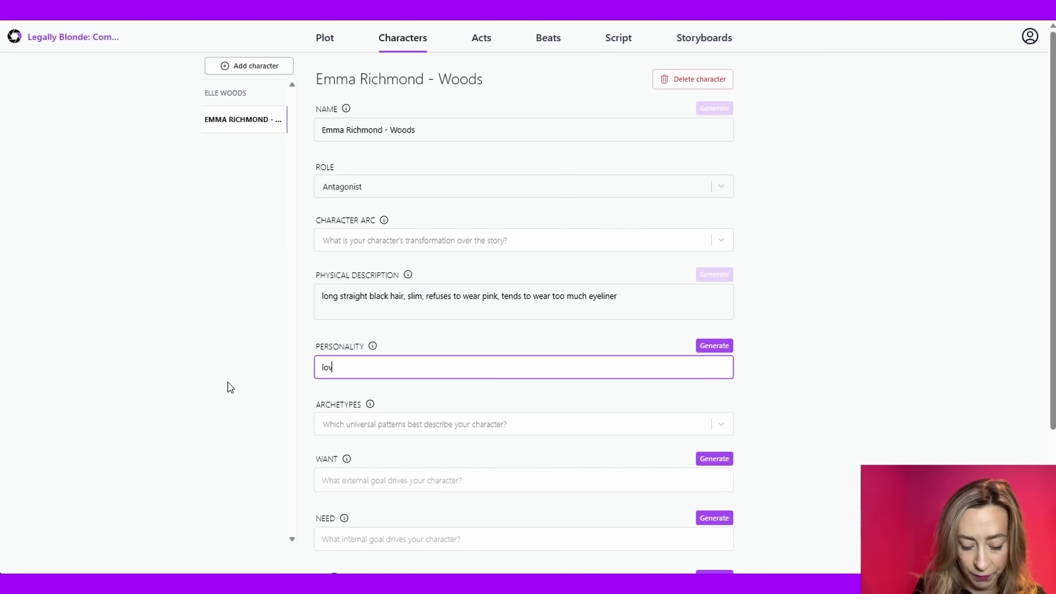
type("es her msart phone, ")
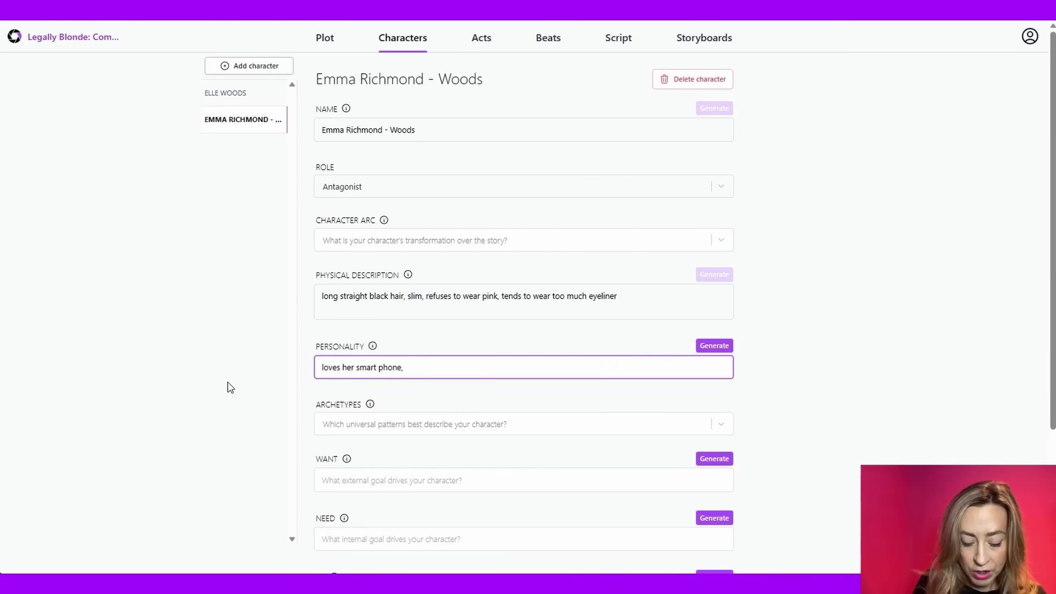
type("sullen, ")
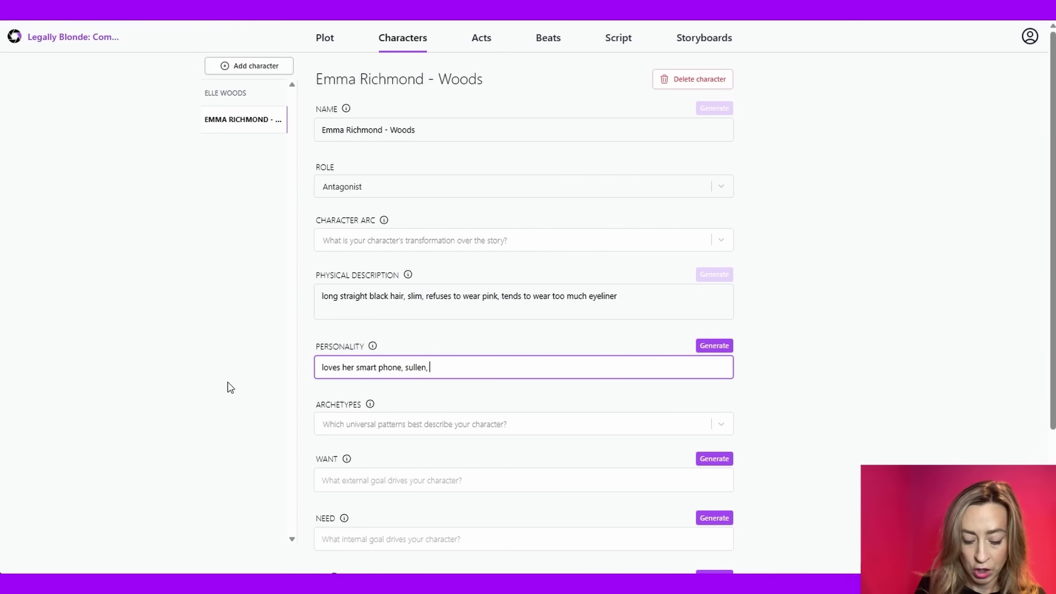
type("moody")
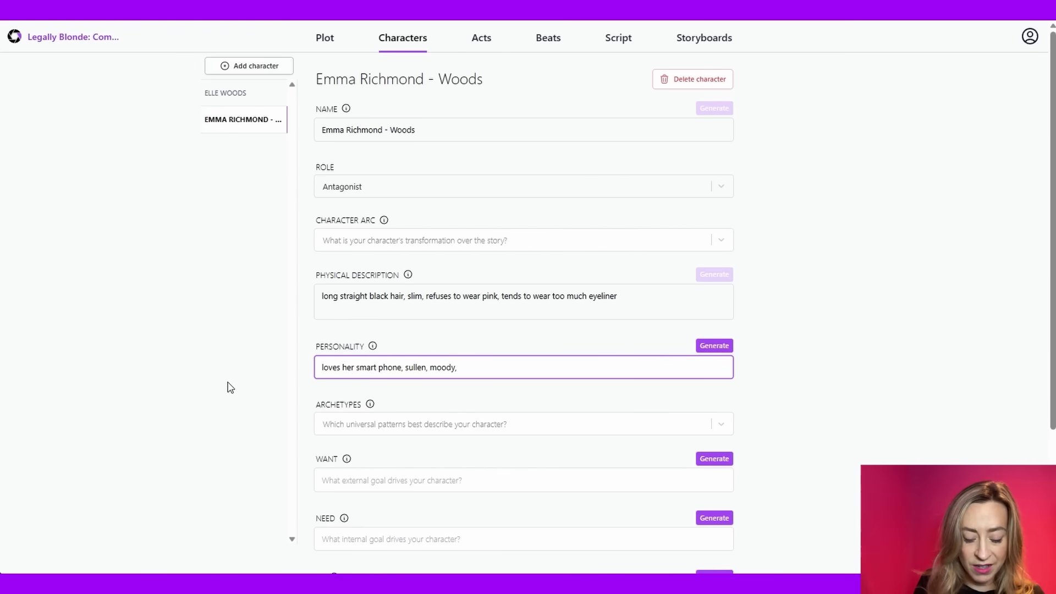
type(", argues with a")
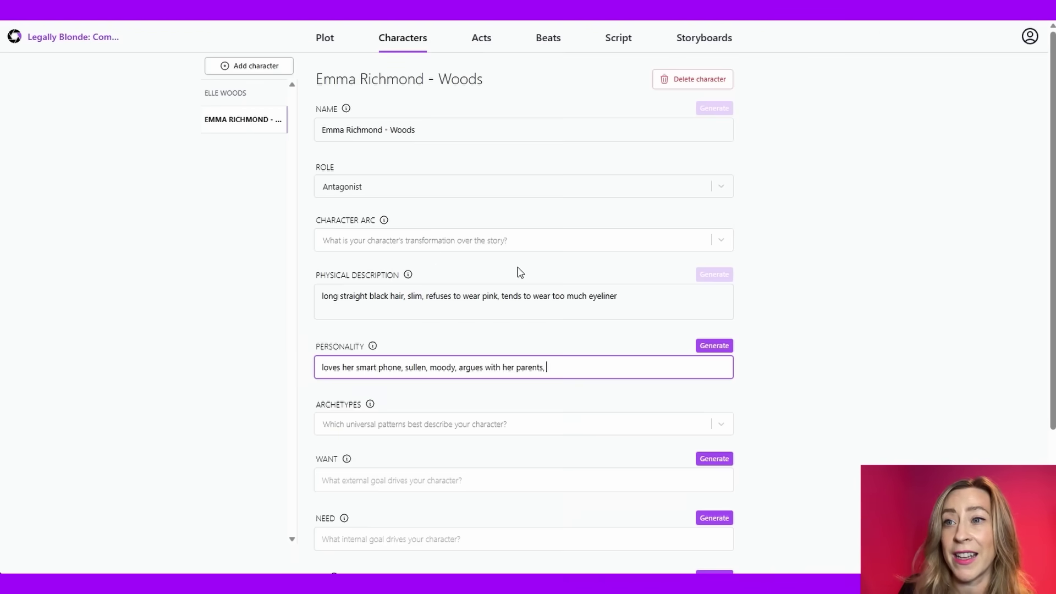
- Give Emma a Positive Arc as her character arc and Rebel as her archetype
left_click(561, 242)
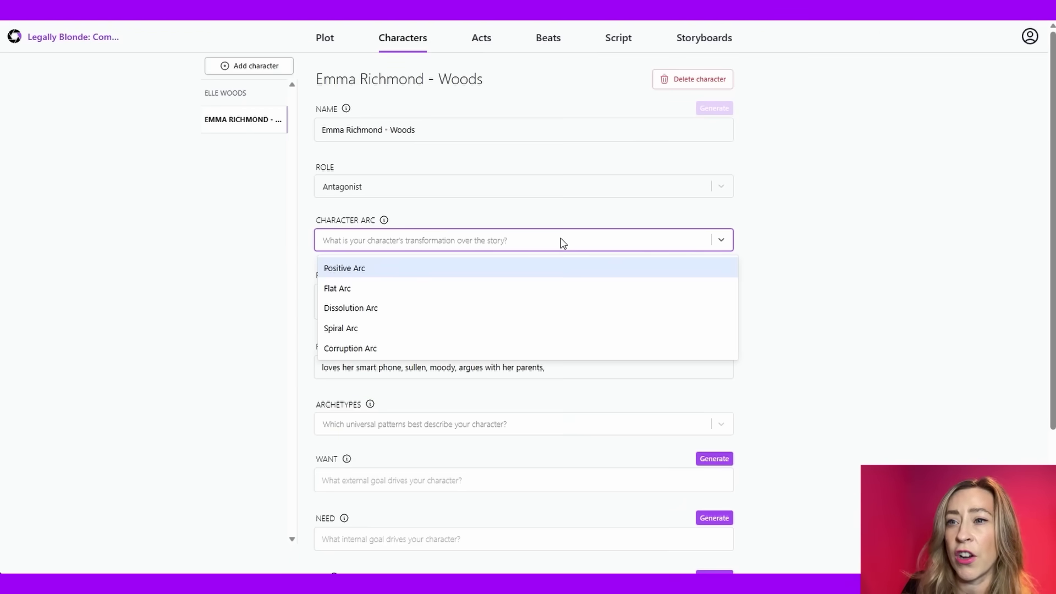
mouse_move(572, 271)
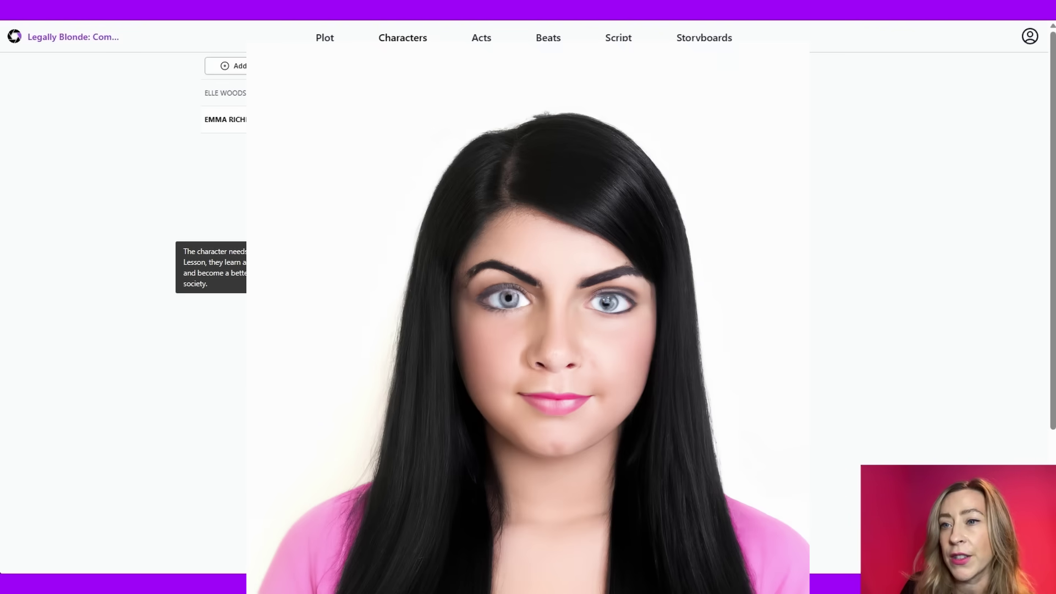
scroll(429, 241, "down", 5)
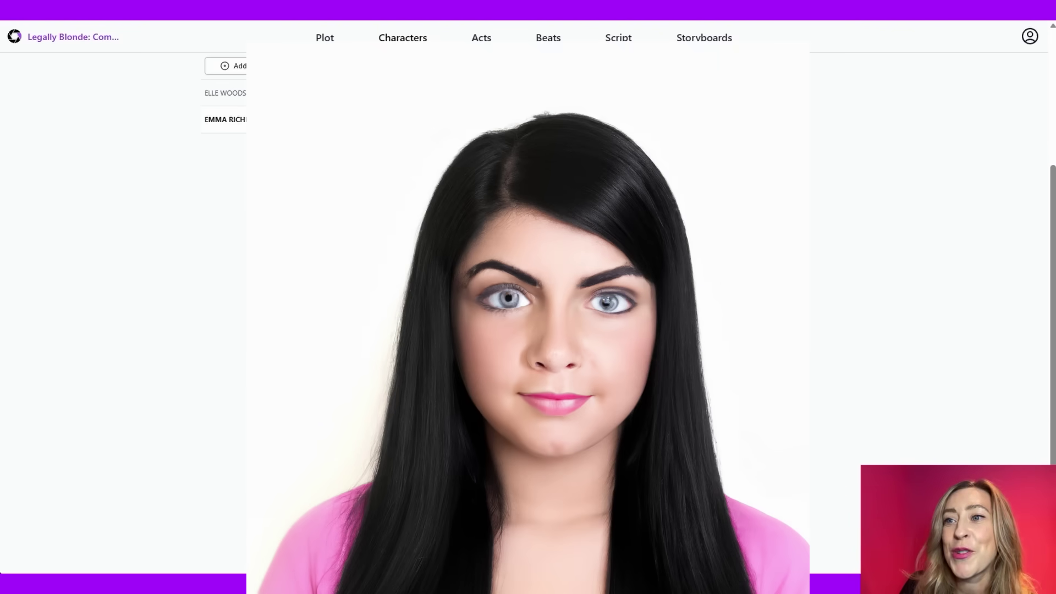
left_click(429, 240)
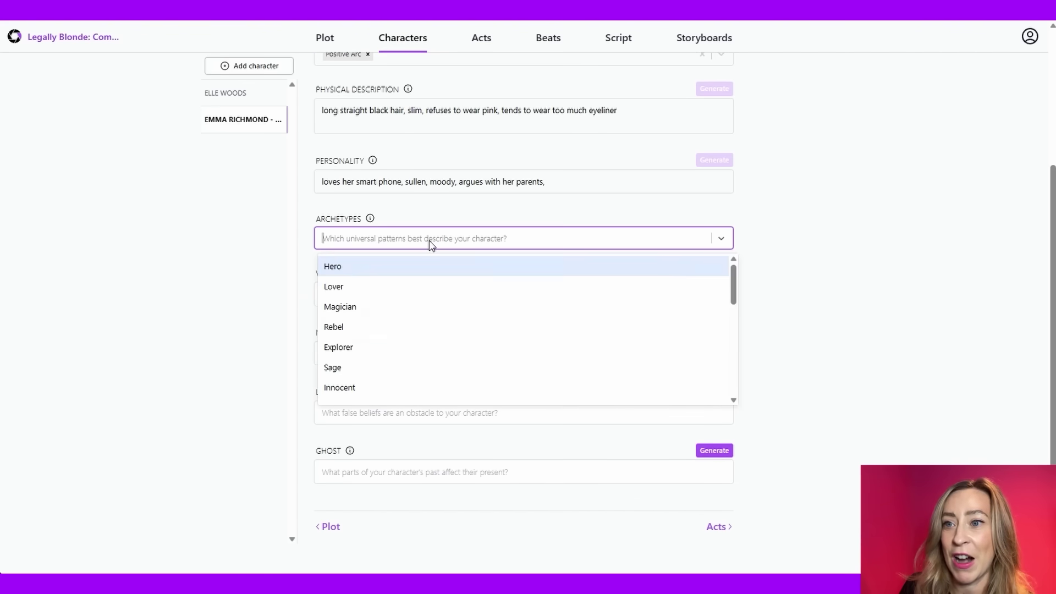
left_click(445, 327)
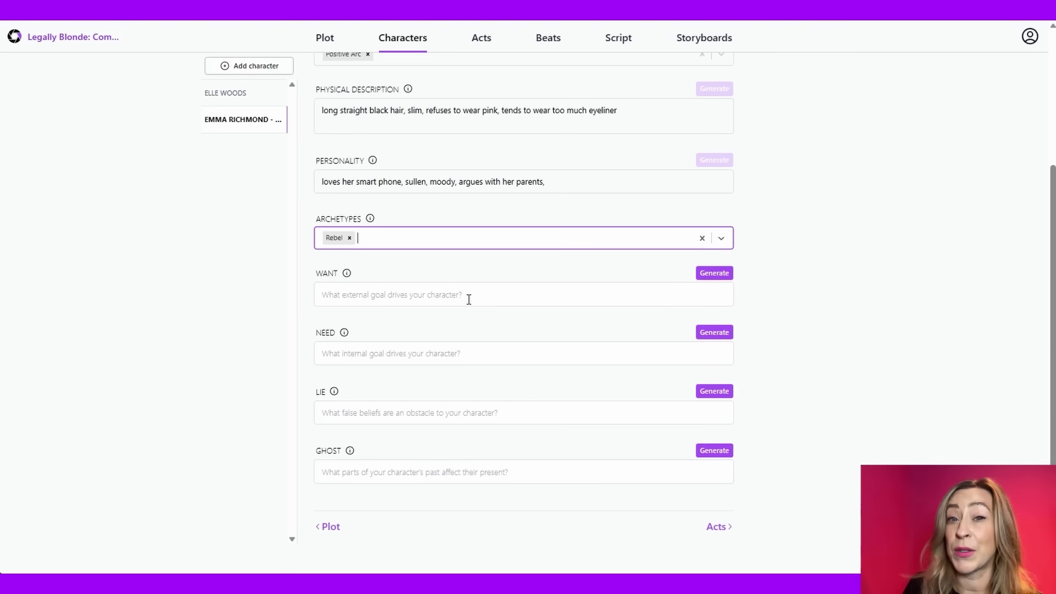
- Enter Emma's want as "to move to cambridge to be with her friends"
left_click(469, 298)
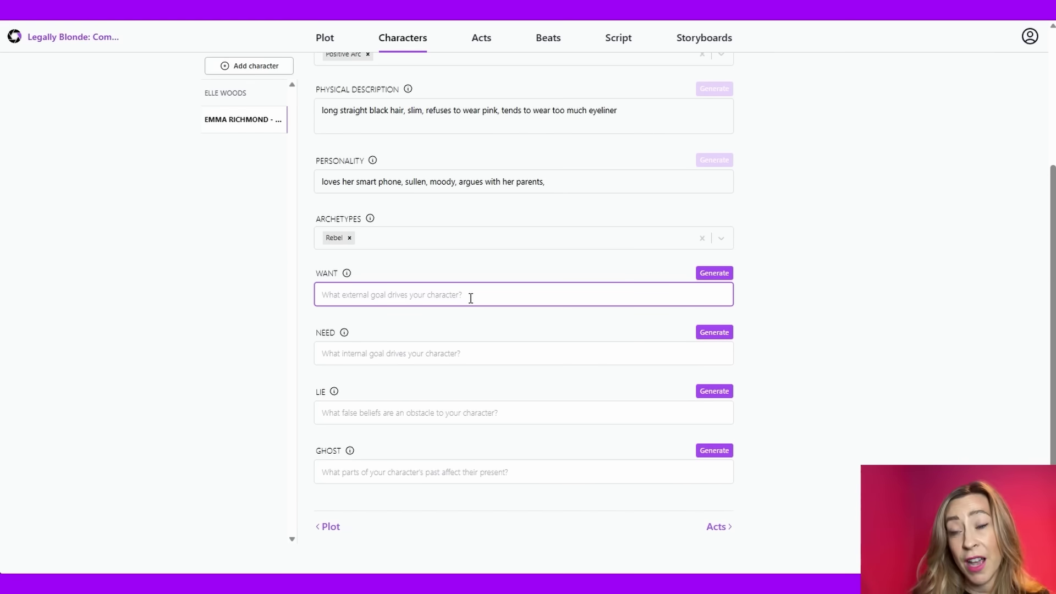
type("to move to ")
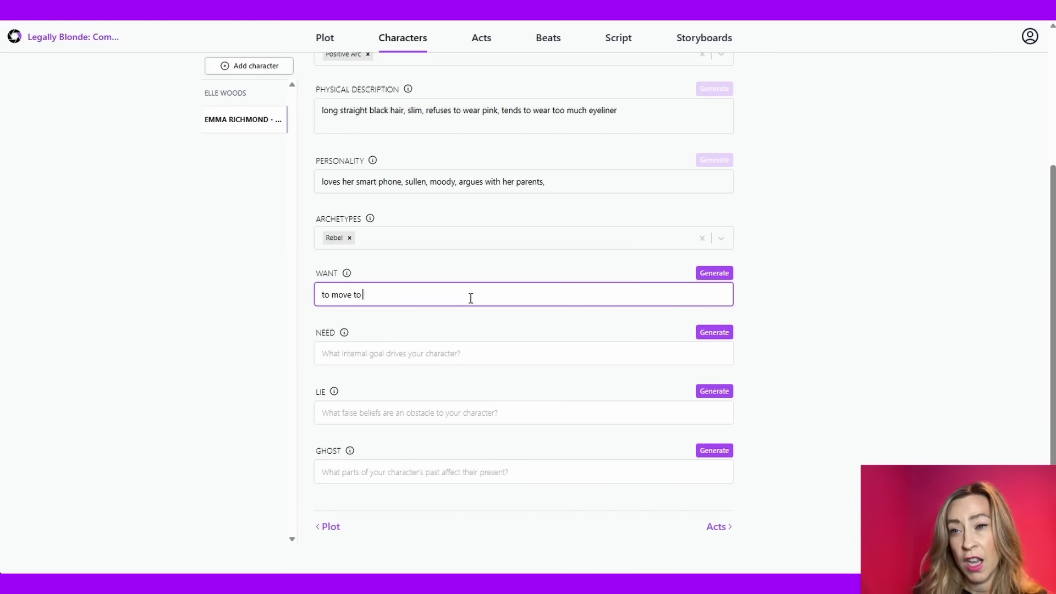
type("c")
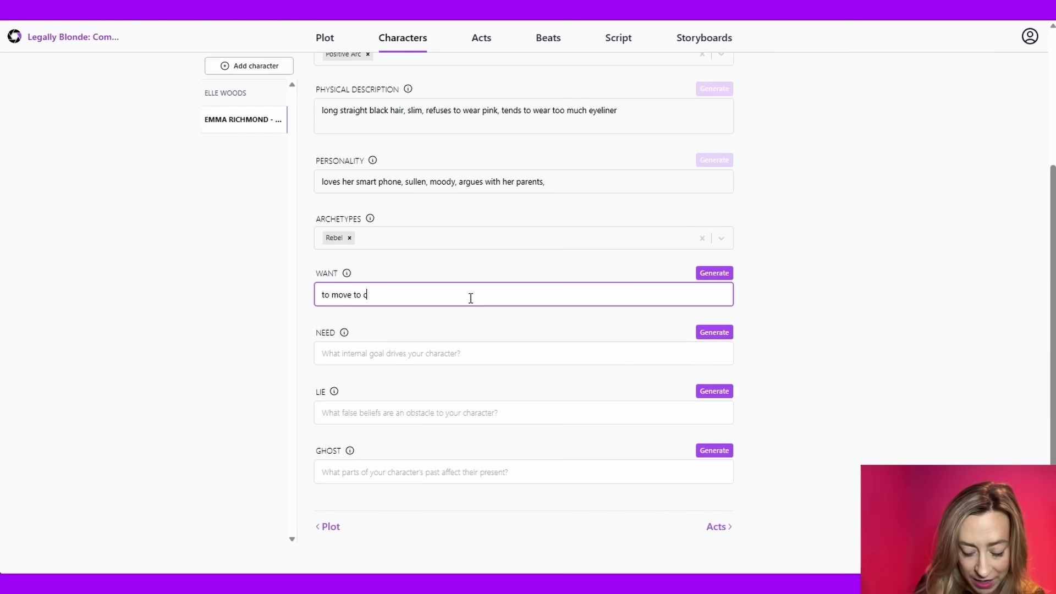
type("ambridge to be with her friends")
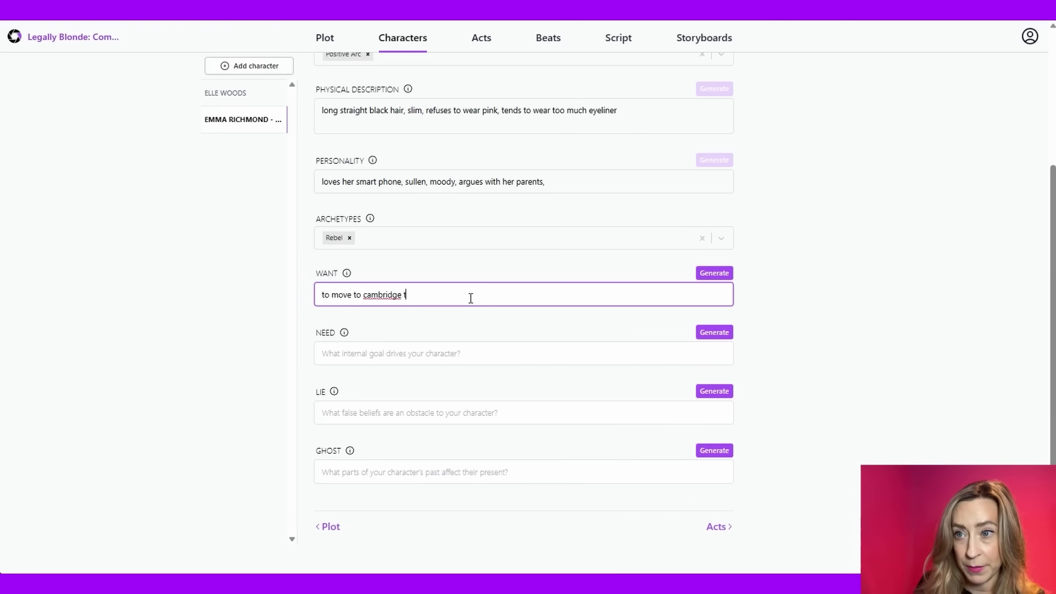
- Generate need suggestions for Emma and add the one about learning that rebellion is not always the answer
left_click(493, 353)
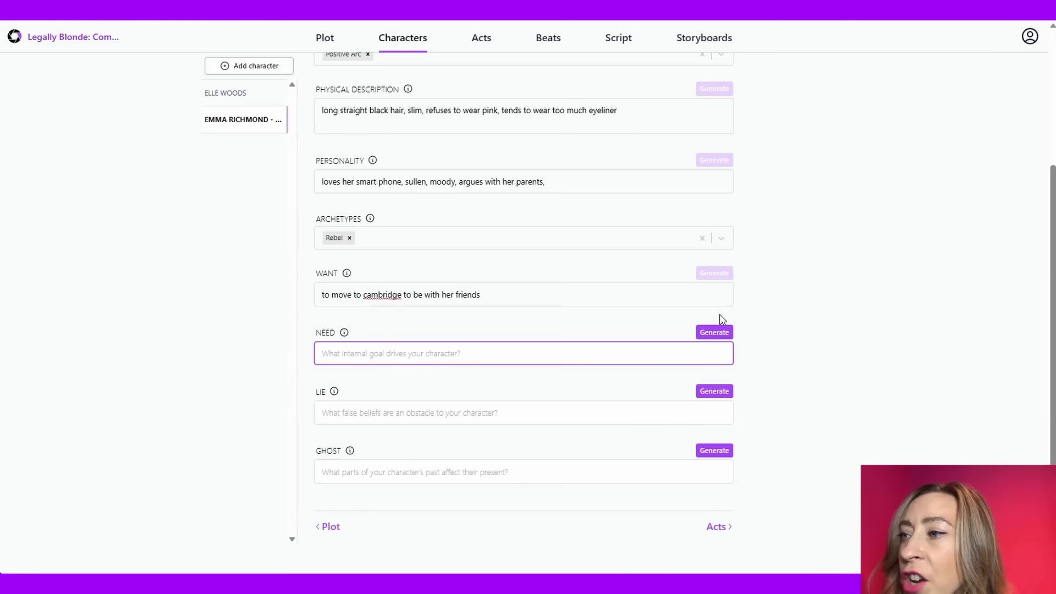
left_click(714, 332)
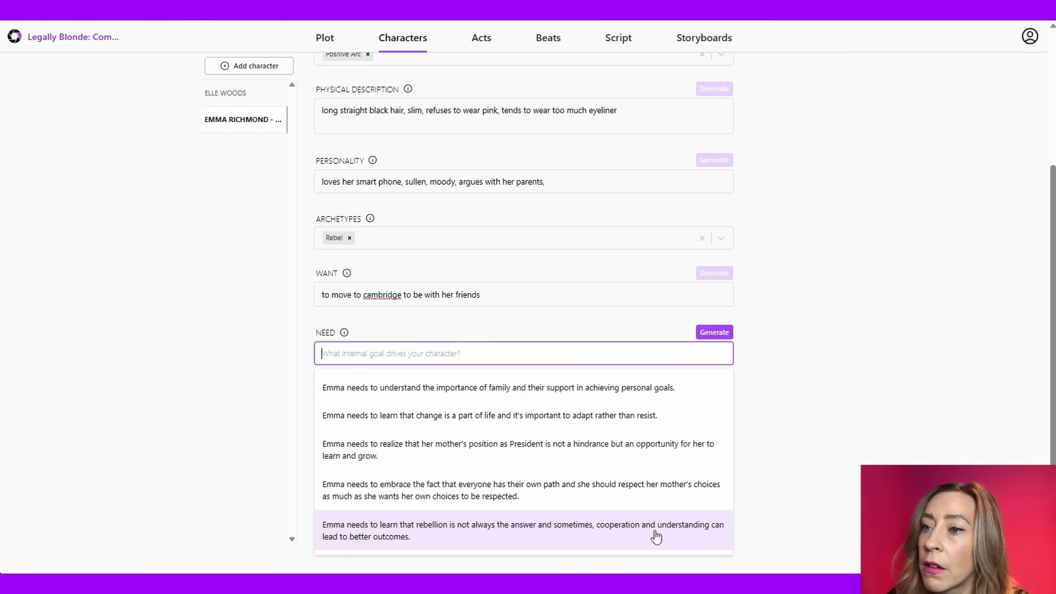
left_click(657, 537)
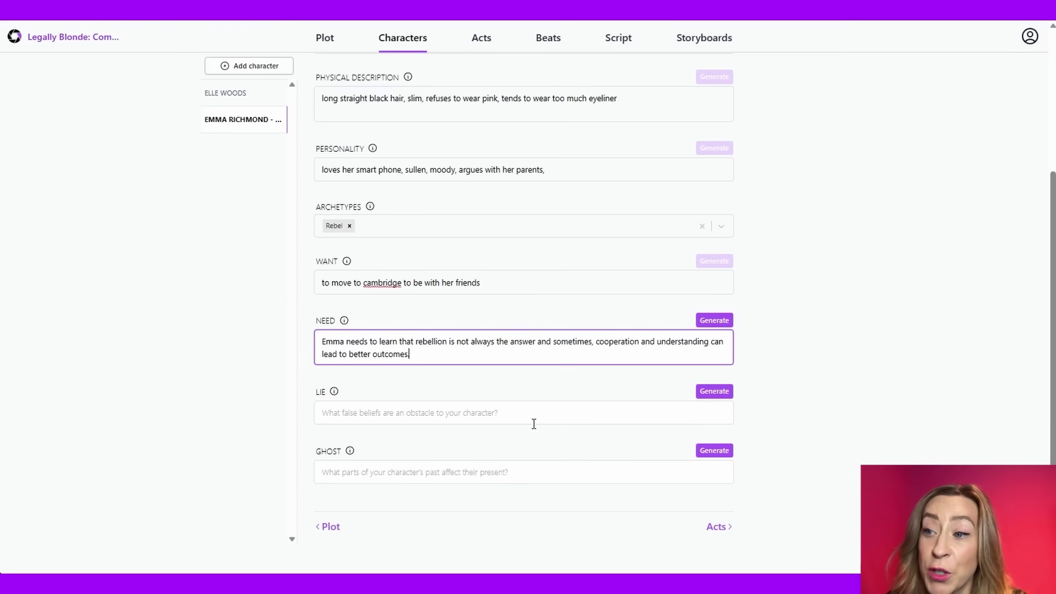
- Enter Emma's lie as "She will only ever be seen as Elle's daughter and never for her true self"
left_click(538, 414)
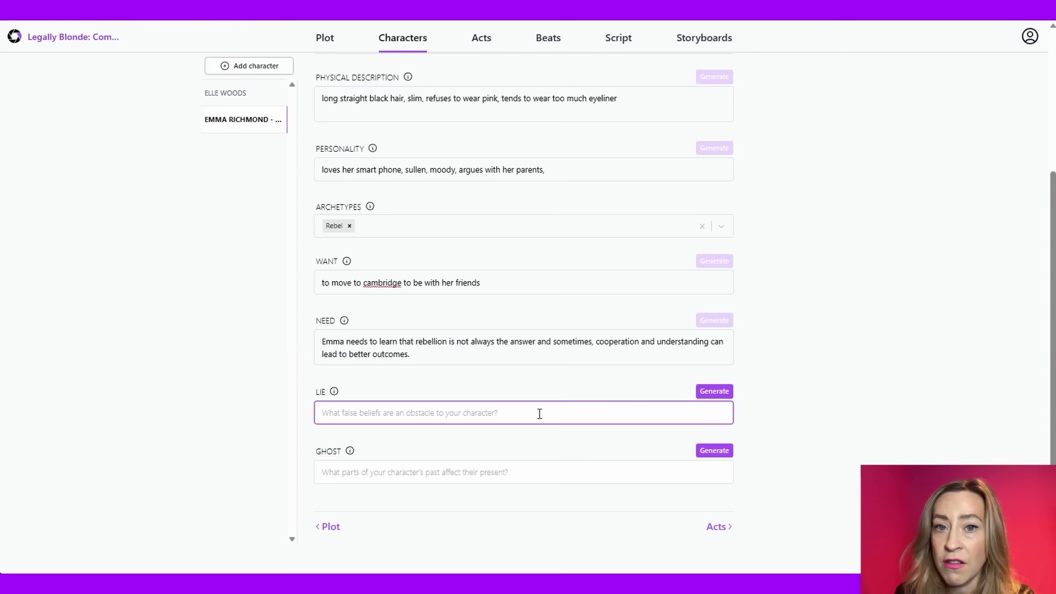
type("She will only ever be seen as Elle's daughter and never for her")
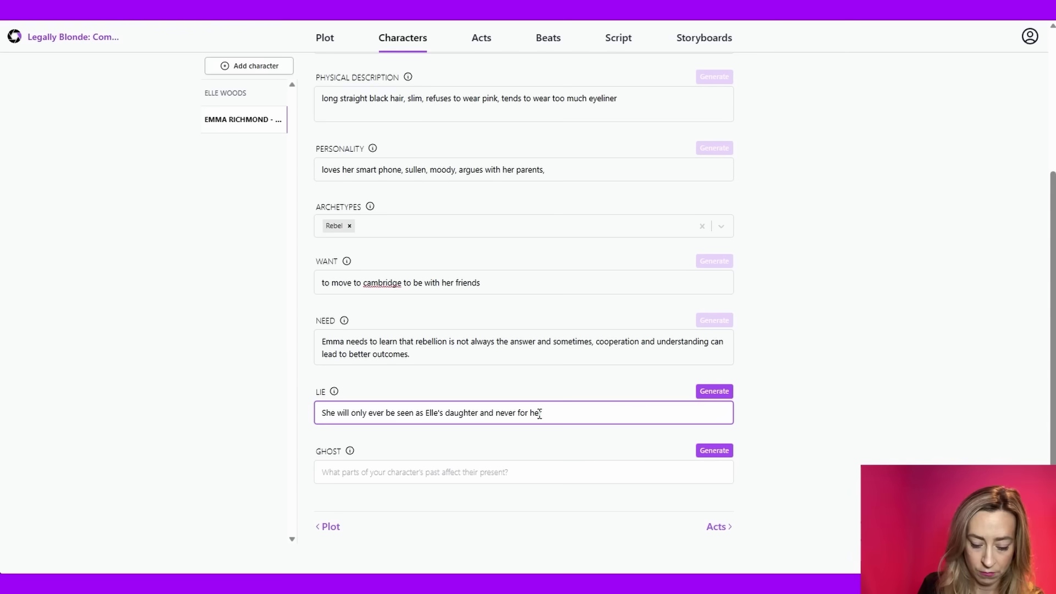
type("true self")
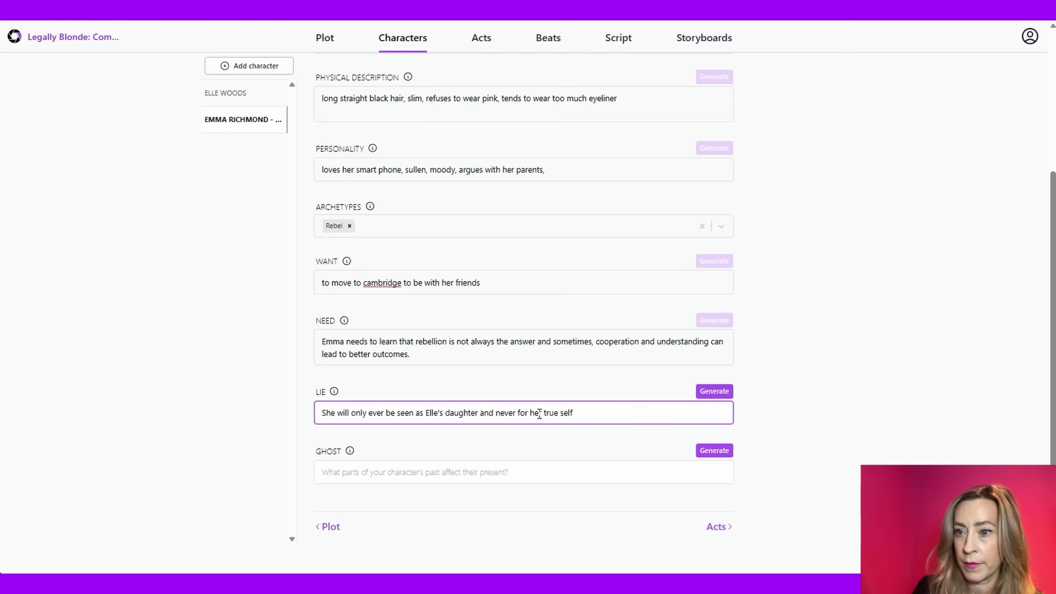
left_click(249, 491)
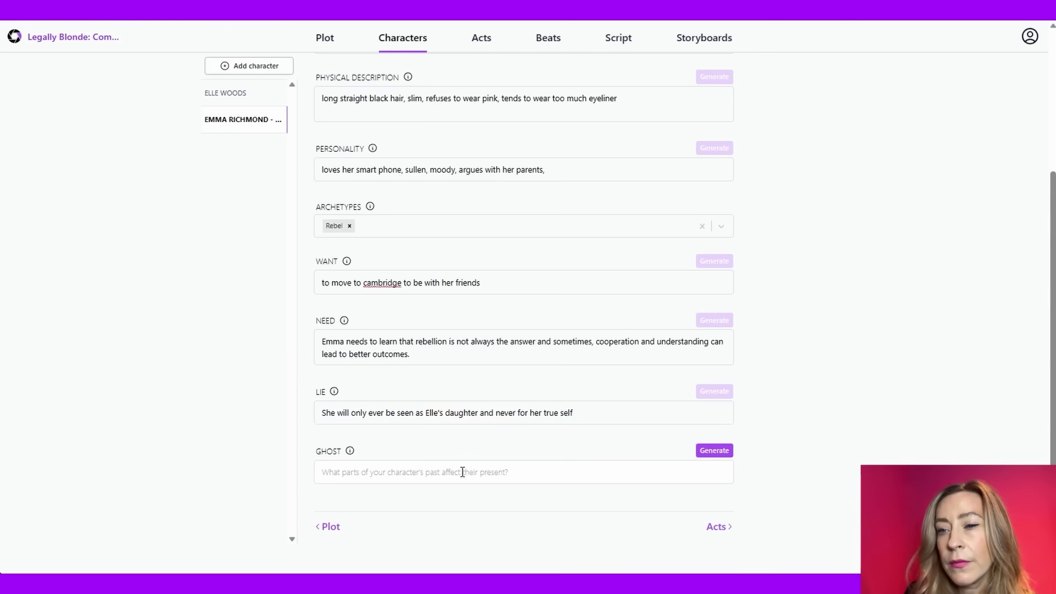
- Generate ghost suggestions for Emma and add the one about being bullied in high school as a famous lawyer's daughter
left_click(538, 475)
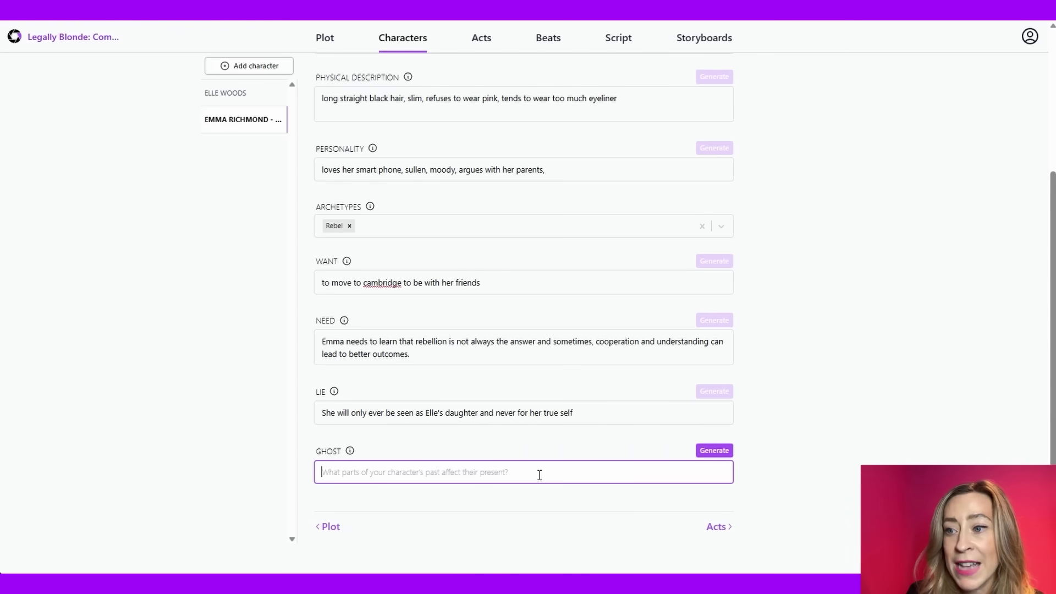
left_click(713, 453)
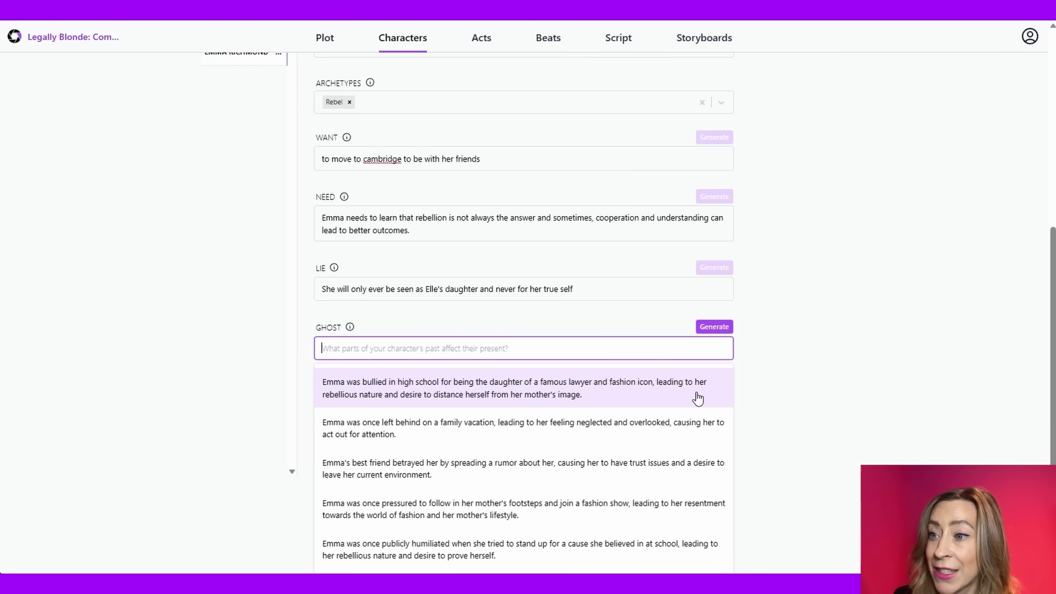
left_click(700, 398)
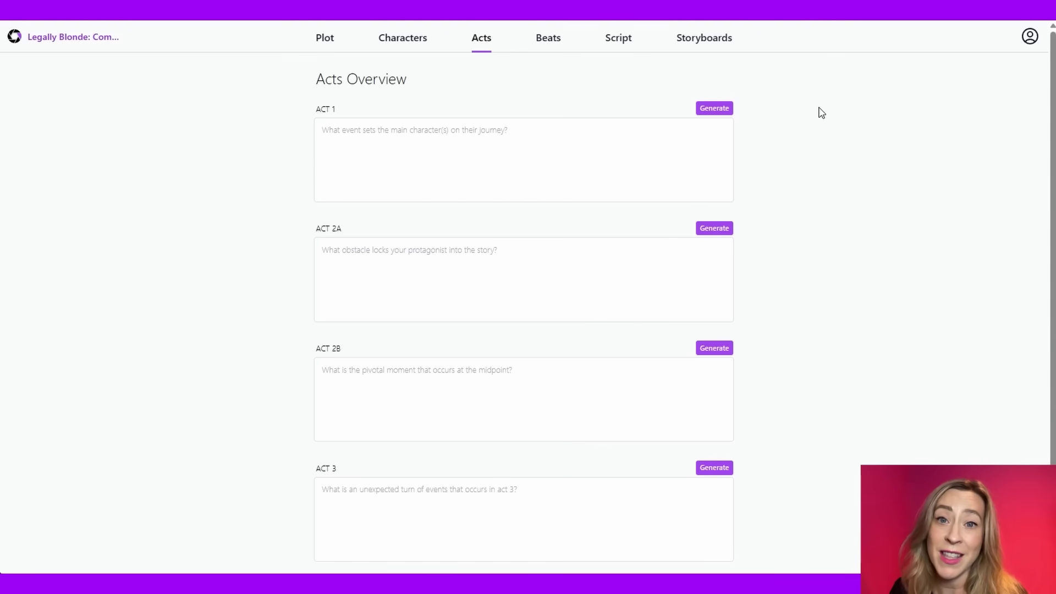
- Generate suggestions for Act 1 in the acts overview and add one of them
left_click(717, 109)
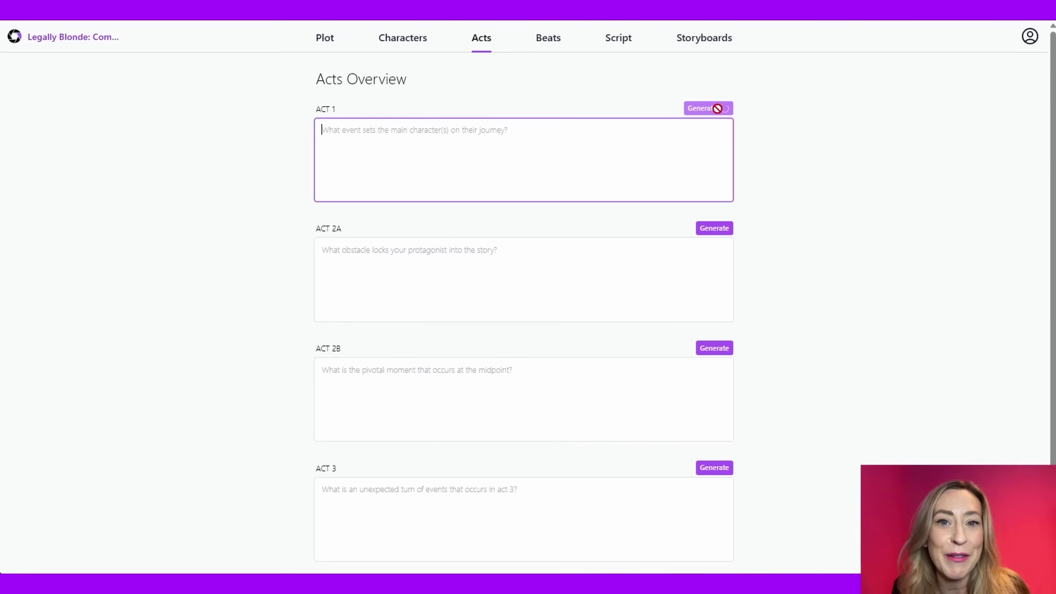
left_click(692, 219)
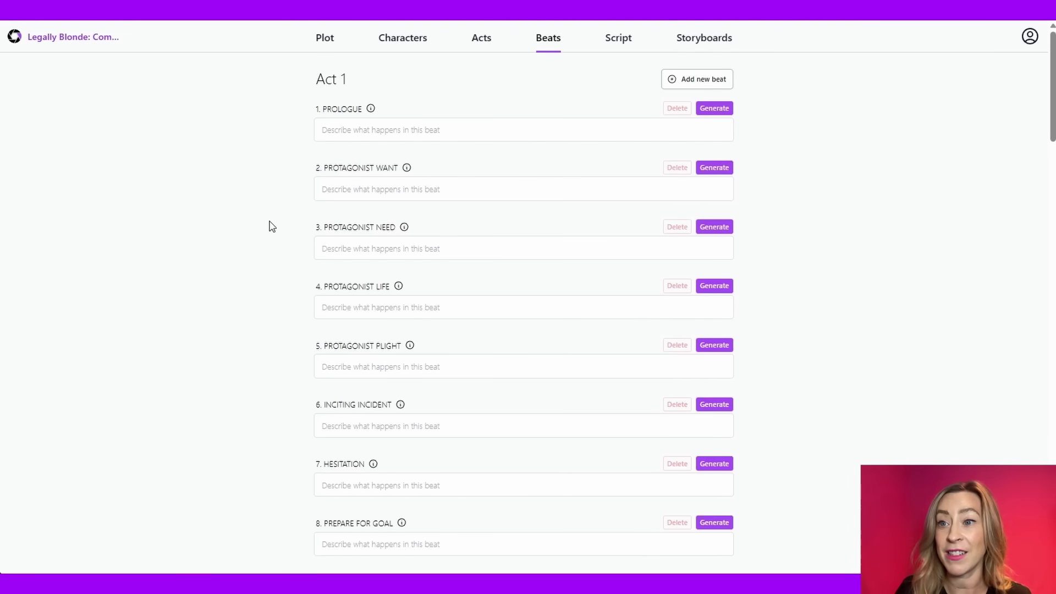
- Generate Inciting Incident suggestions from "Leaked photos of Elle eating a cheeseburger surface" and add the one about a public uproar questioning her authenticity
scroll(271, 226, "down", 3)
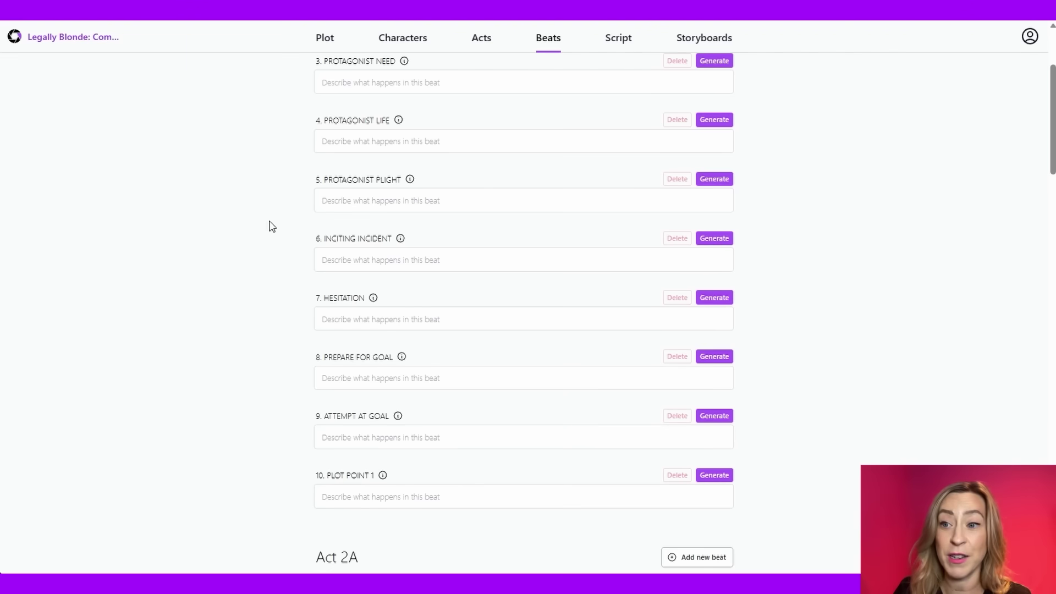
scroll(271, 225, "up", 3)
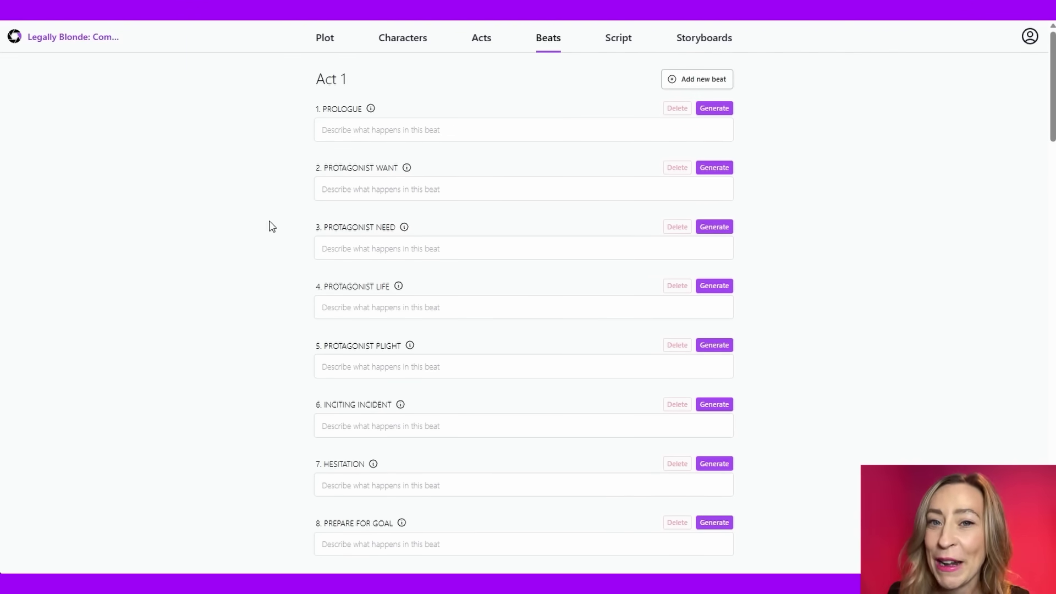
left_click(378, 427)
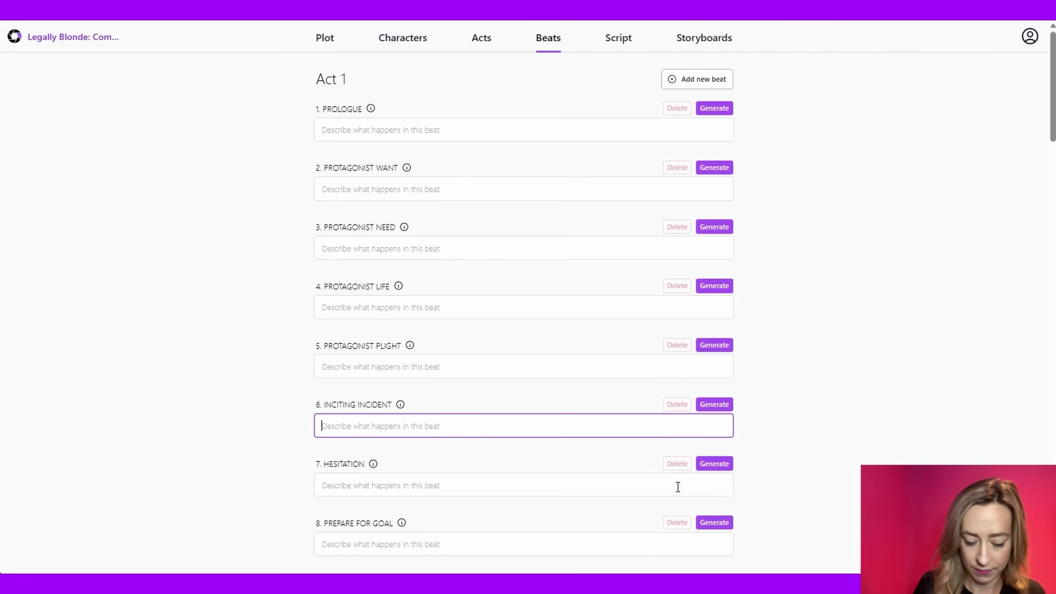
type("Leaked photos of Elle eating a cheeseburger surface")
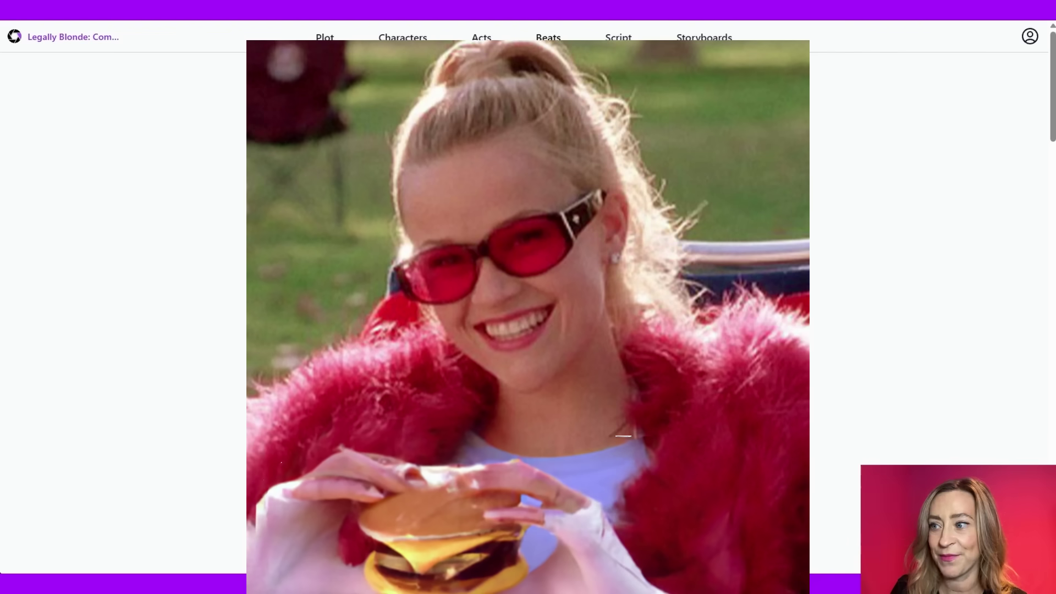
left_click(715, 405)
scroll(719, 321, "down", 3)
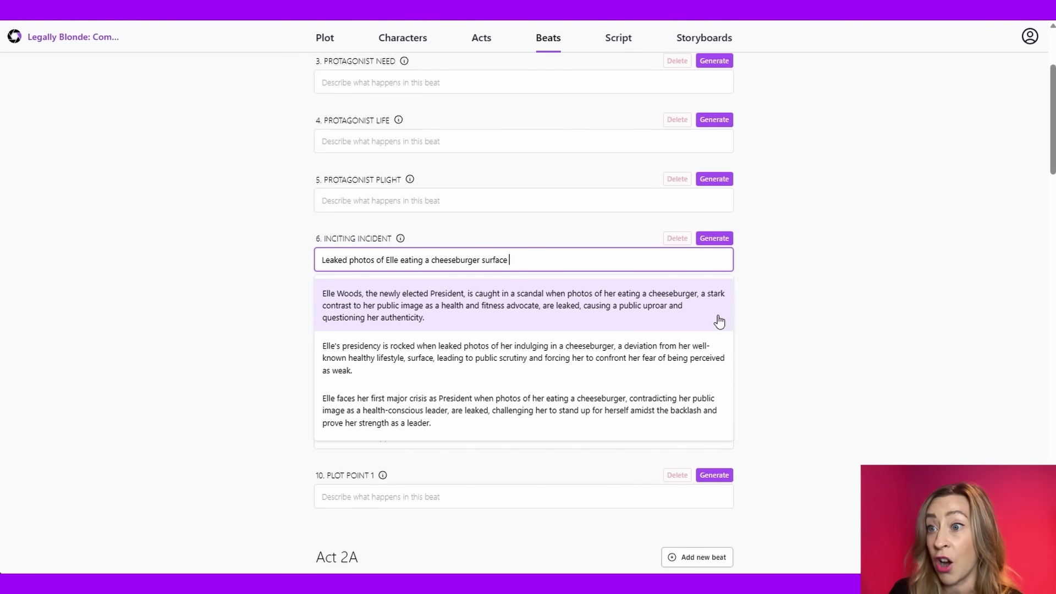
left_click(719, 322)
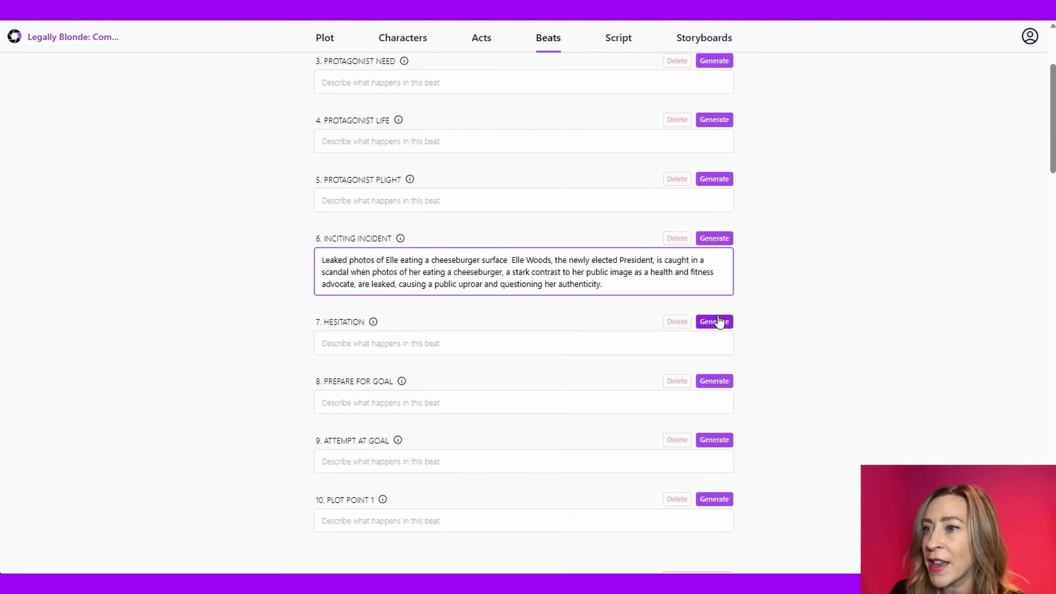
- Delete the original prompt text from the Inciting Incident beat and replace "health and fitness advocate" with "vegetarian"
left_click_drag(512, 259, 310, 258)
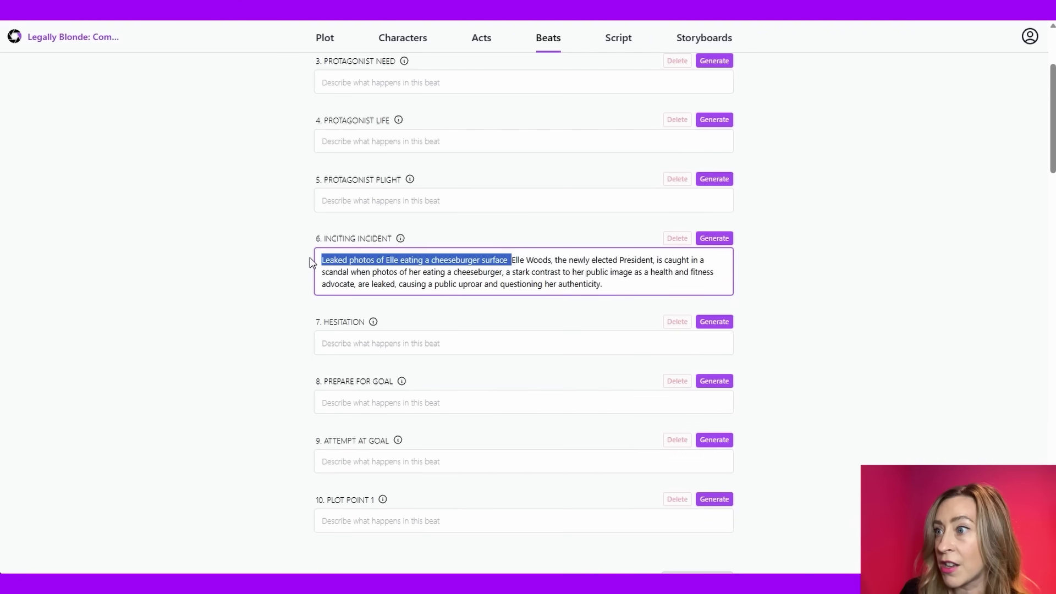
key("BackSpace")
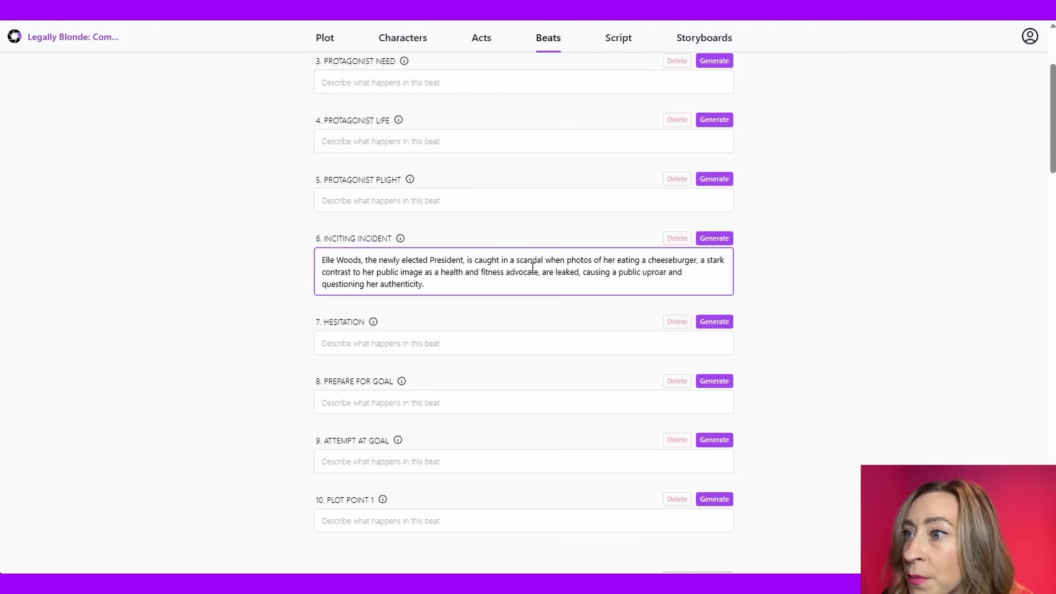
mouse_move(538, 272)
left_mouse_down()
mouse_move(415, 275)
mouse_move(441, 277)
left_mouse_up()
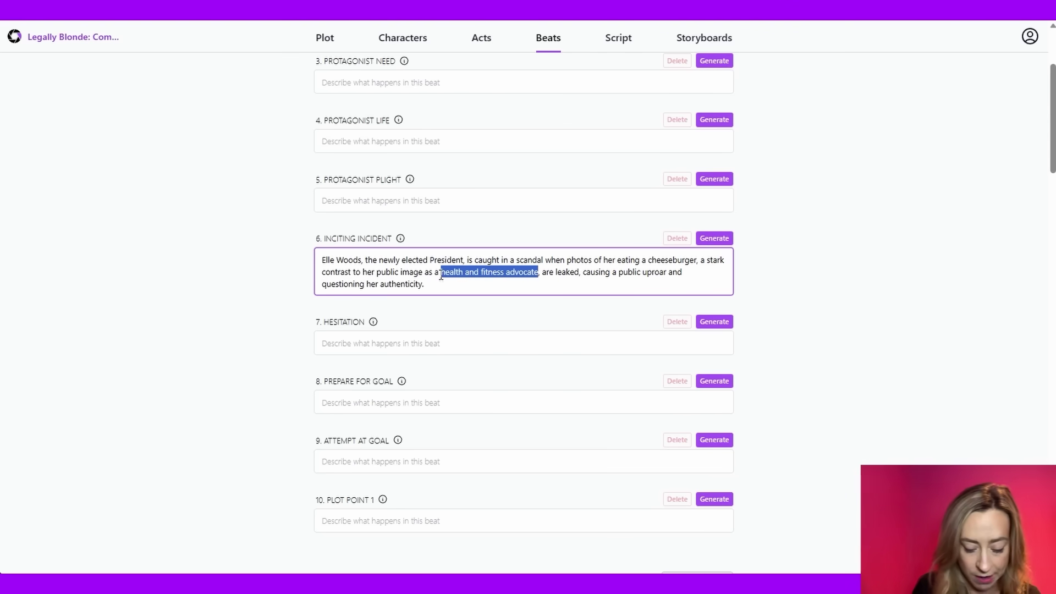
type("vegetarian")
- Generate Prologue suggestions from "Elle is being sworn in" and add the one where she takes the oath in her signature pink power suit
scroll(489, 132, "up", 3)
left_click(490, 132)
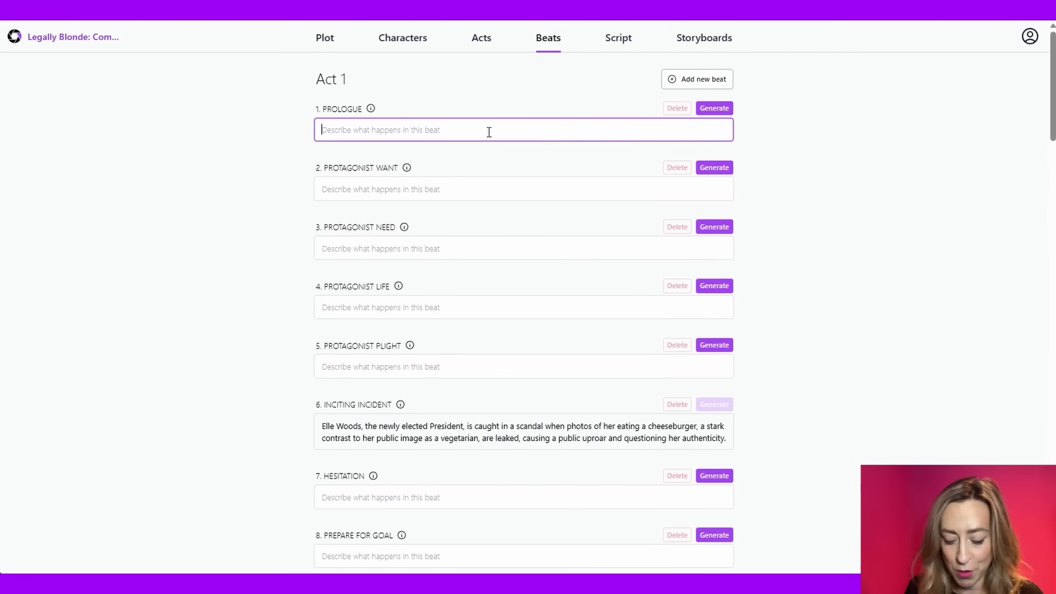
type("Elle")
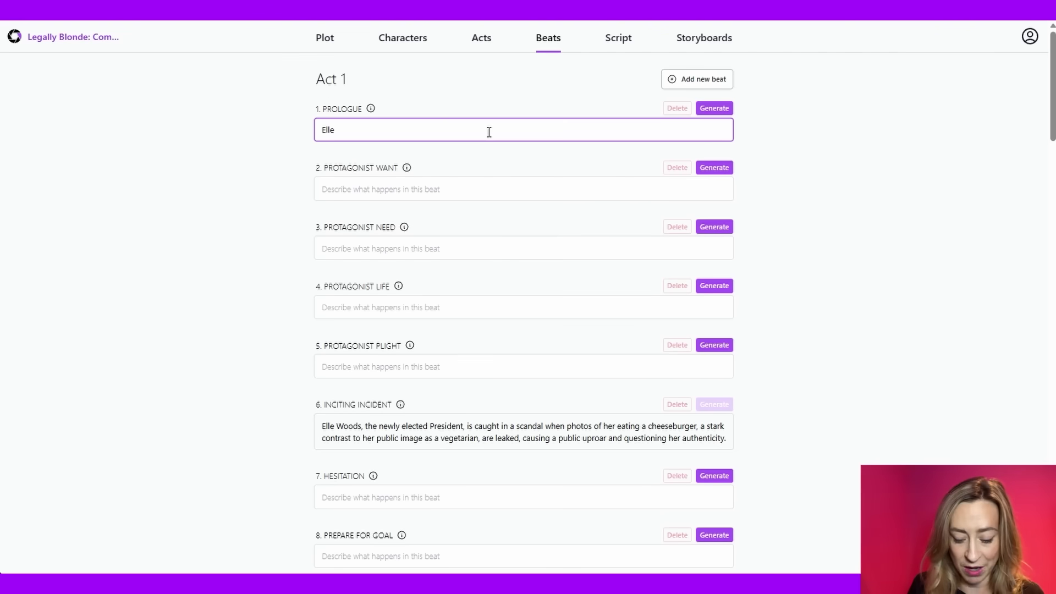
type(" is being")
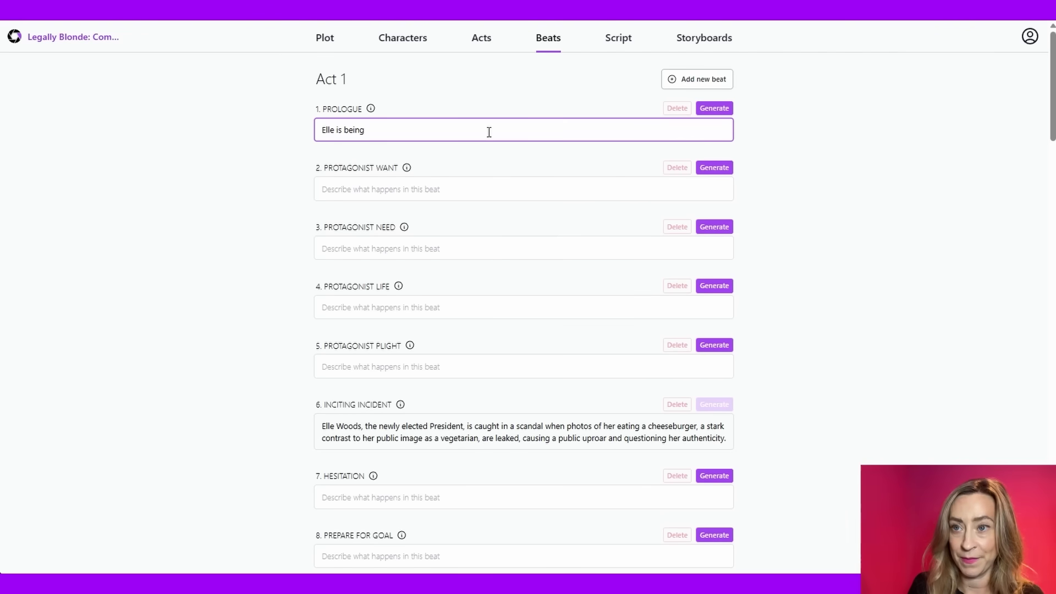
type(" sworn in")
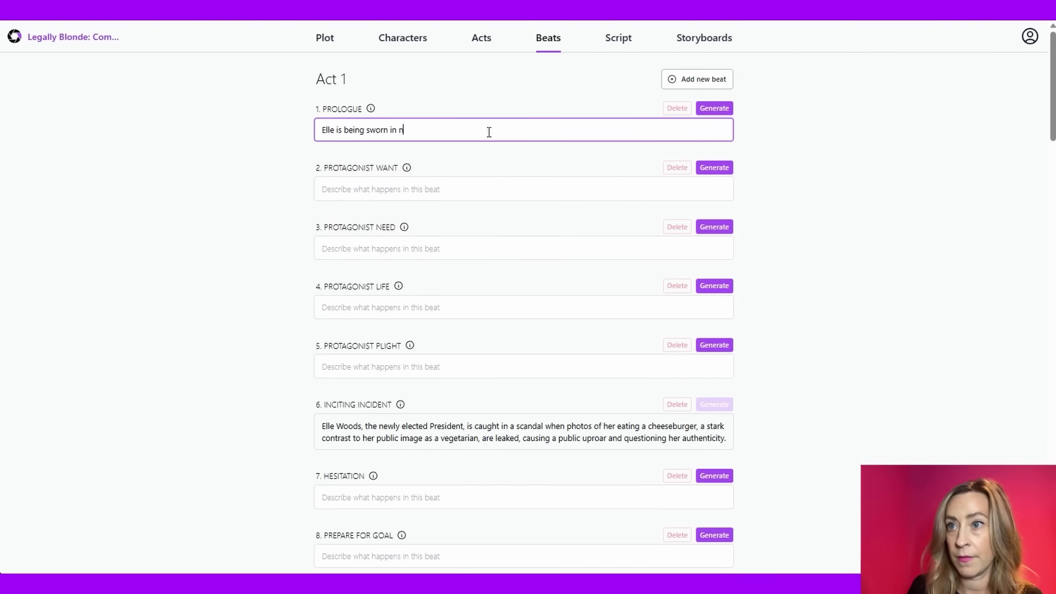
left_click(714, 109)
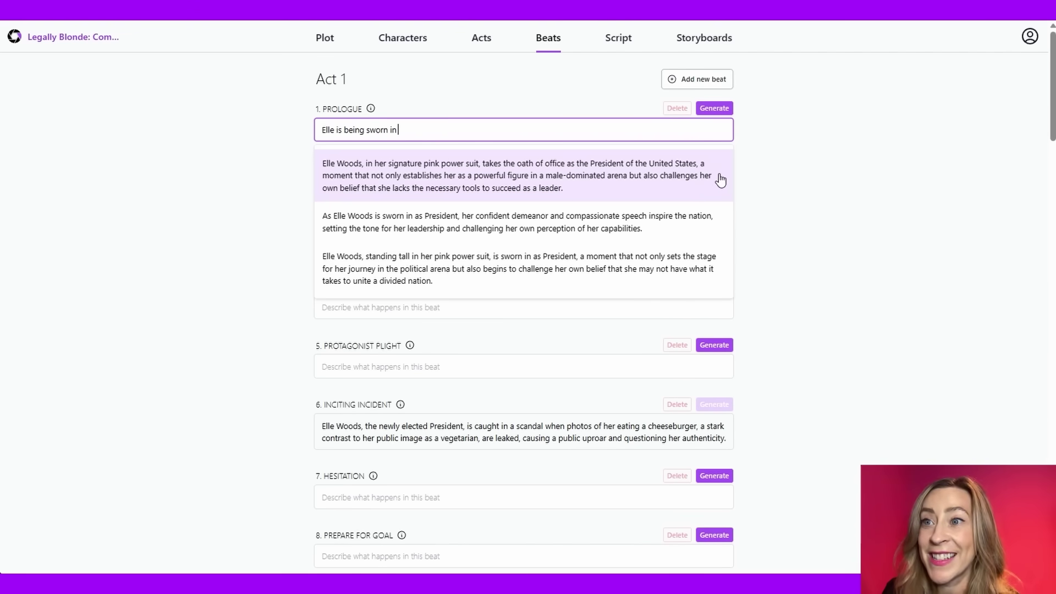
left_click(723, 180)
- End the Prologue's first sentence at "male-dominated arena" and add "Elle's husband Emmett, daughter Emma, chihuahua Oliver, and her VP are all in the crowd watching her."
left_click_drag(636, 158, 626, 142)
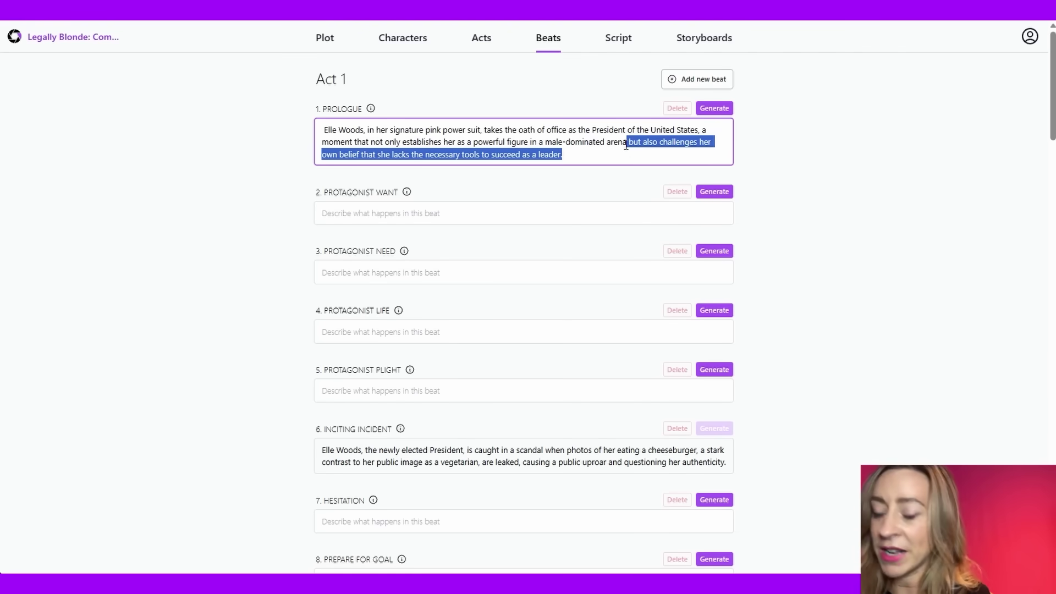
type(".")
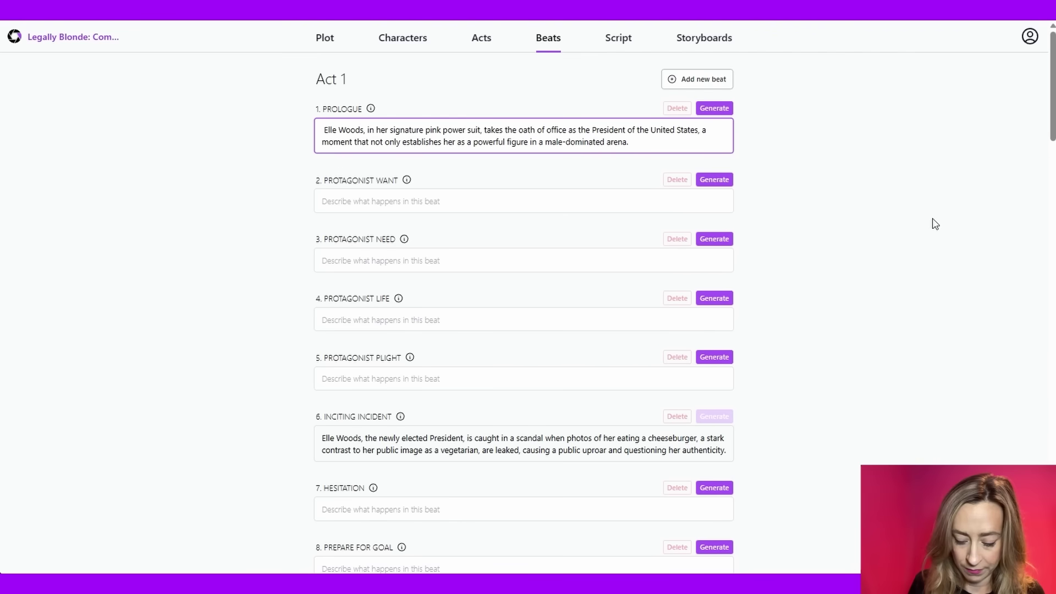
type("Elle's husband Emmett, daughter Emma, chihuahua Oliver, and her VP are all in the crowd watching")
type("her.")
left_click(455, 306)
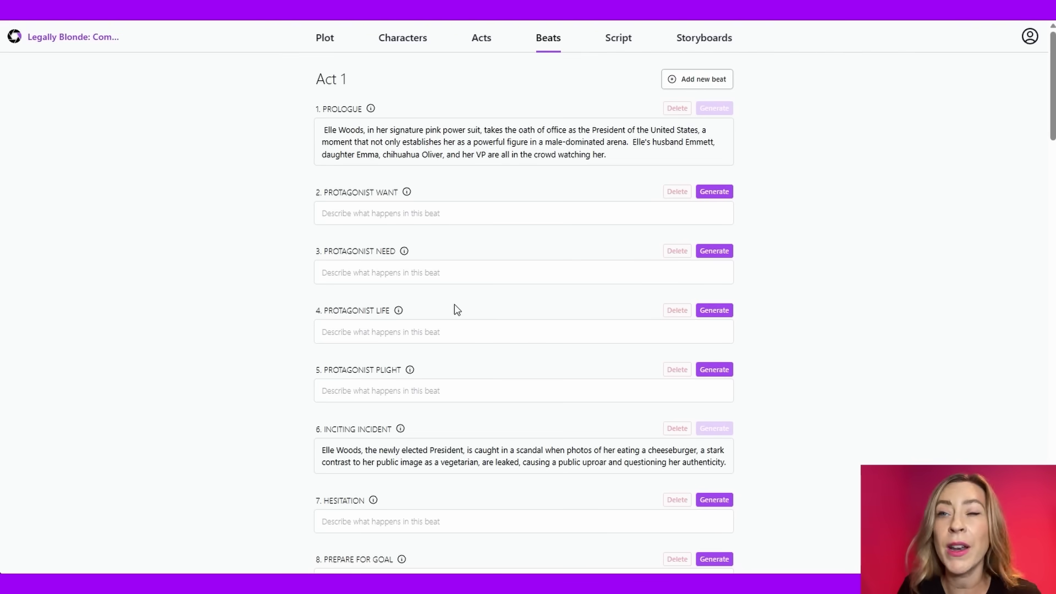
- Generate Protagonist Want suggestions from Emma wanting to move back to Cambridge to be with her friends, and add the live interview one
left_click(365, 218)
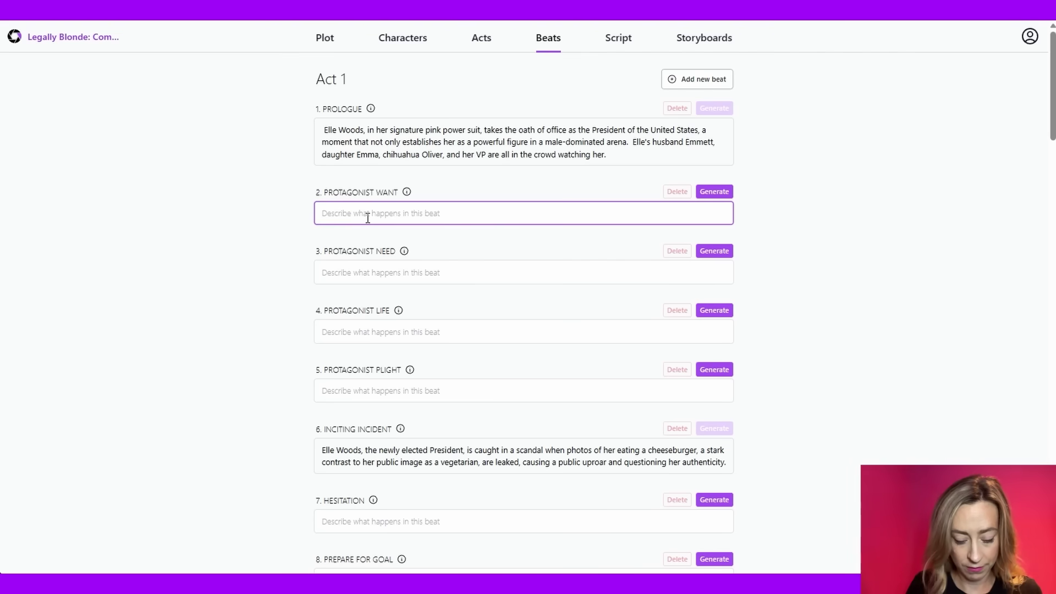
type("Emma war")
type("ts to")
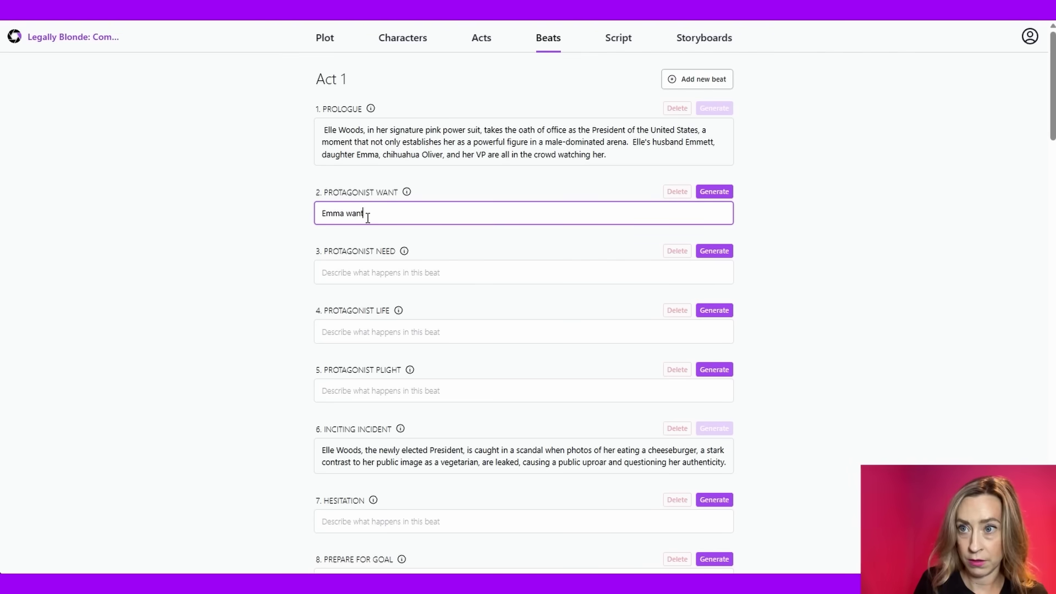
left_click(728, 197)
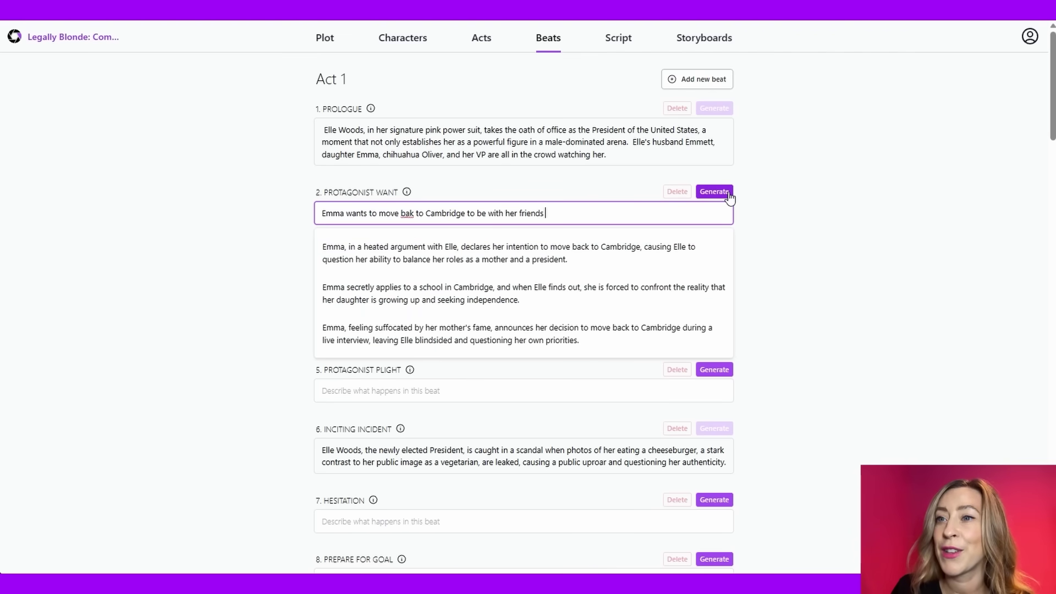
scroll(730, 198, "down", 2)
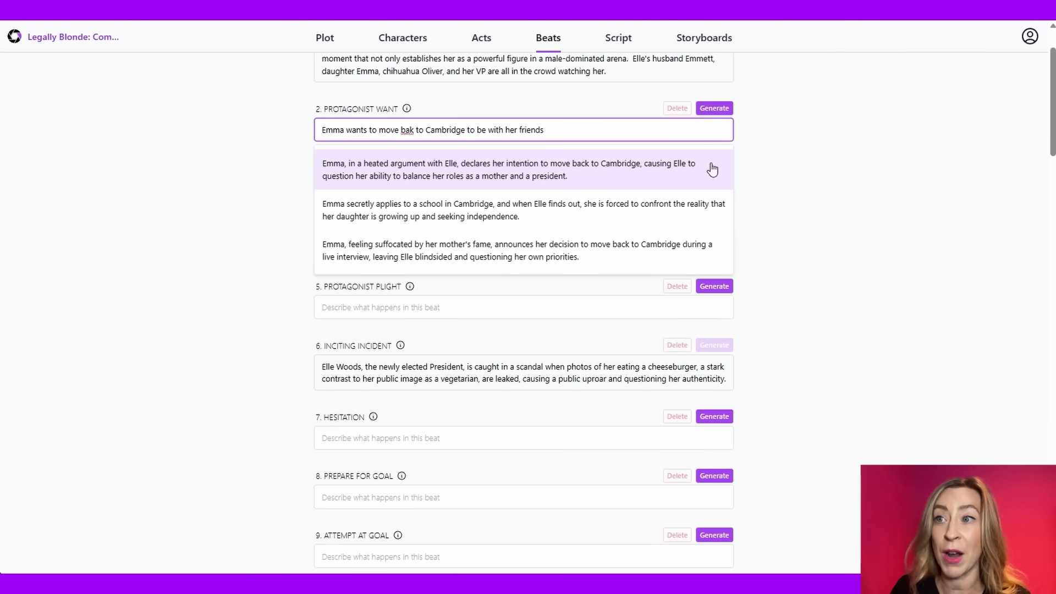
left_click(479, 251)
- Generate Protagonist Need suggestions from Elle not listening to Emma in their fight over the interview, and add the confrontation one, ending at "need for independence"
left_click(479, 276)
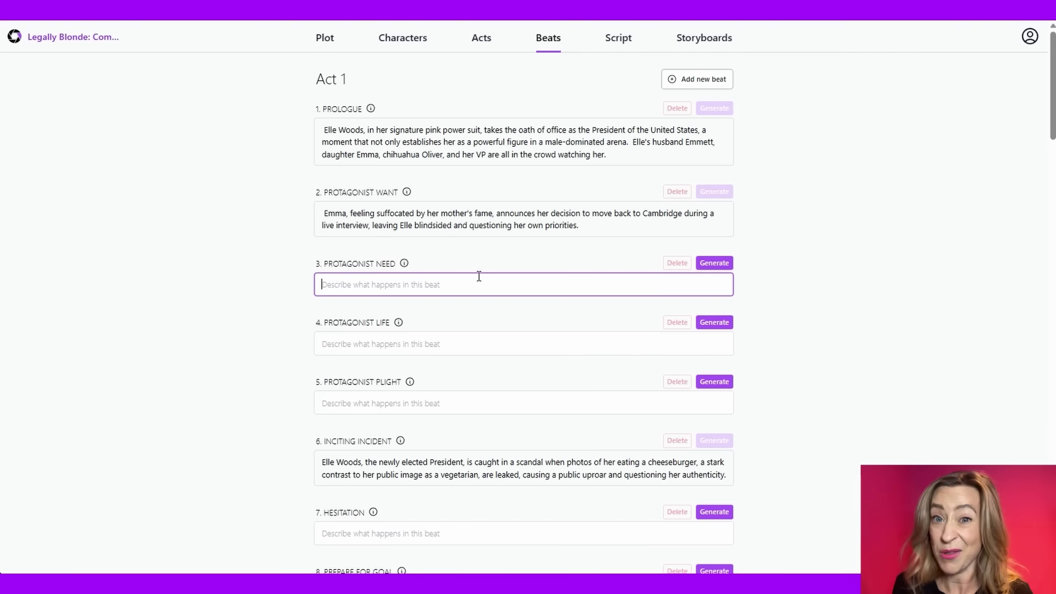
type("Elle")
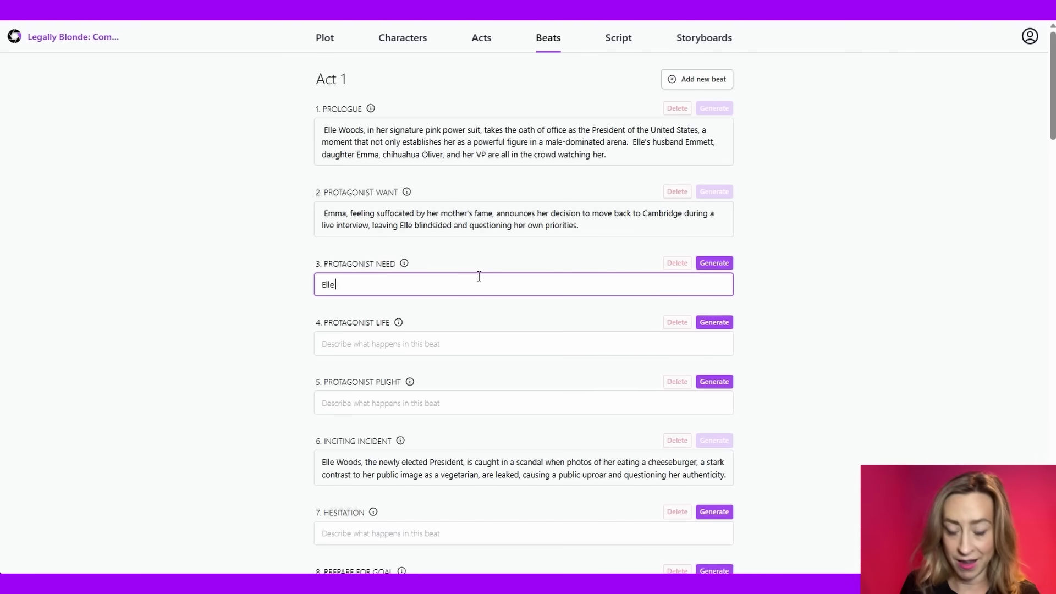
type(" and Emm")
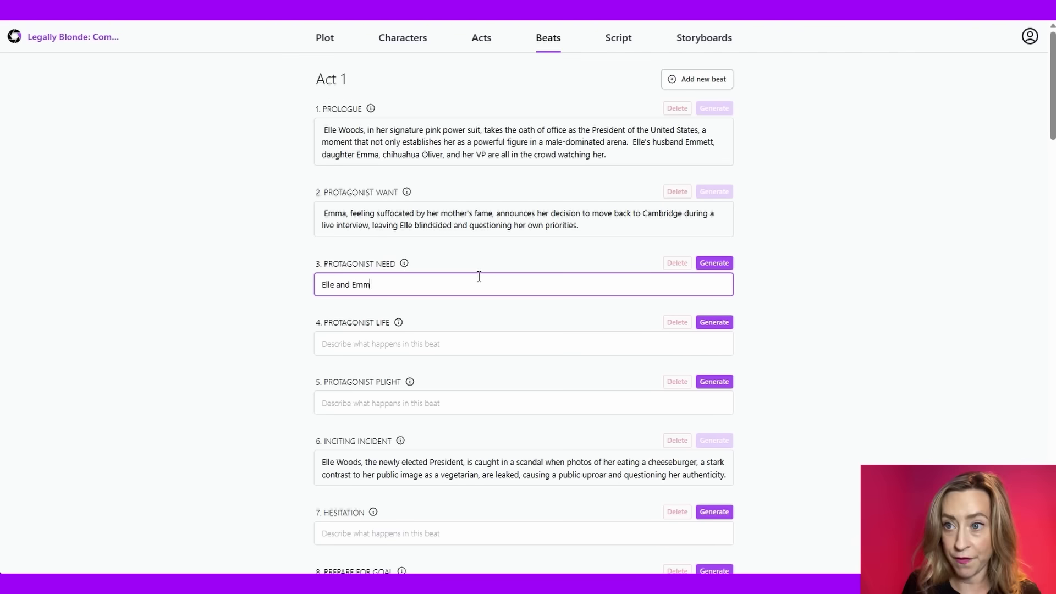
type("a have a ")
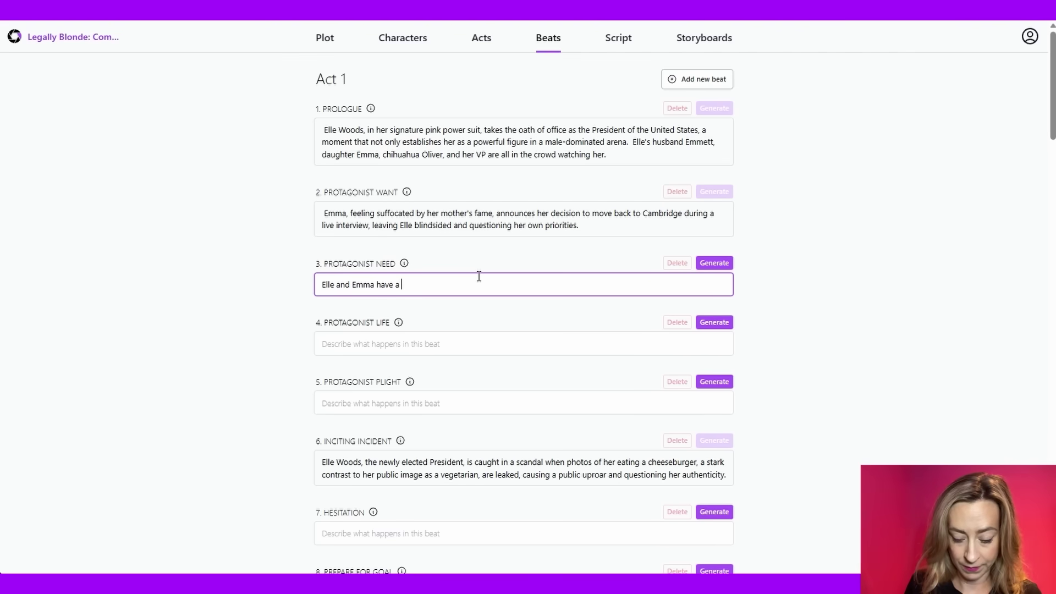
type("fight over ")
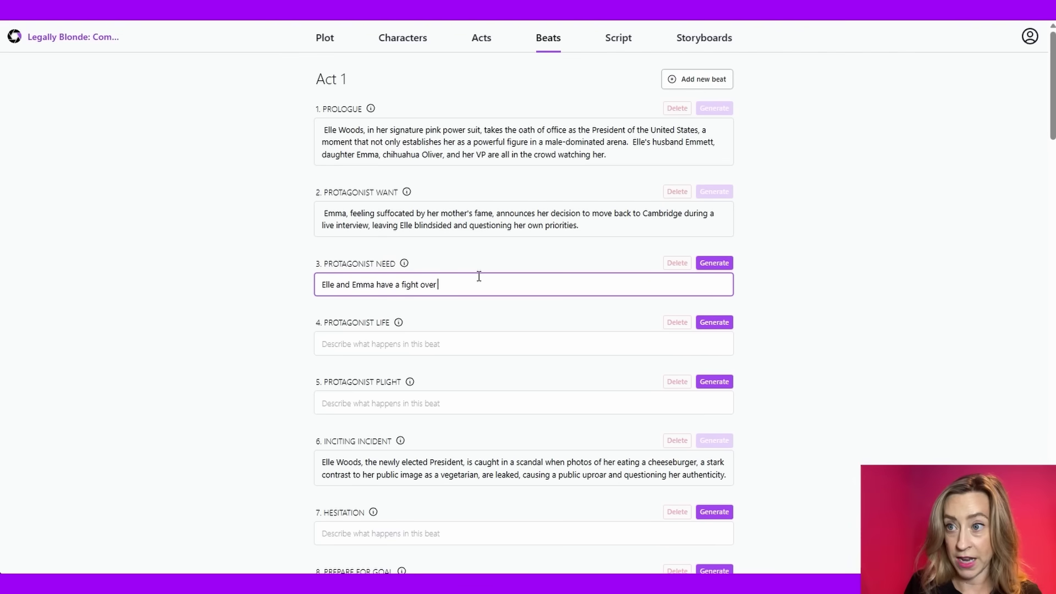
type("the interview, and Elle does not listen to Emma")
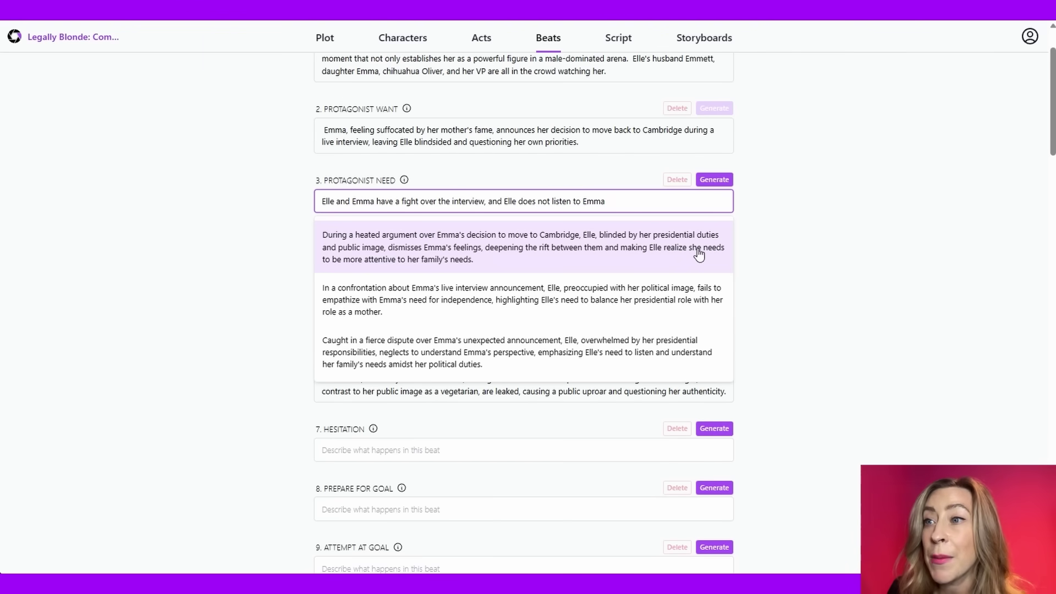
scroll(700, 264, "down", 2)
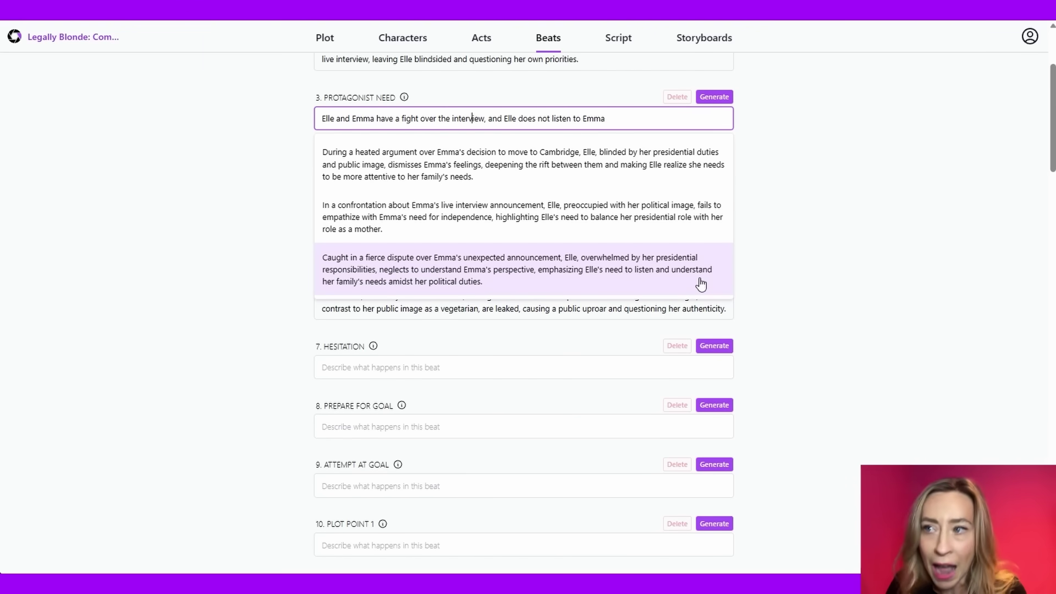
left_click(523, 217)
- Write the Protagonist Life beat: Elle is upset that Emmett neglected Oliver's dog spa appointment, though he had told her he was unavailable
mouse_move(399, 253)
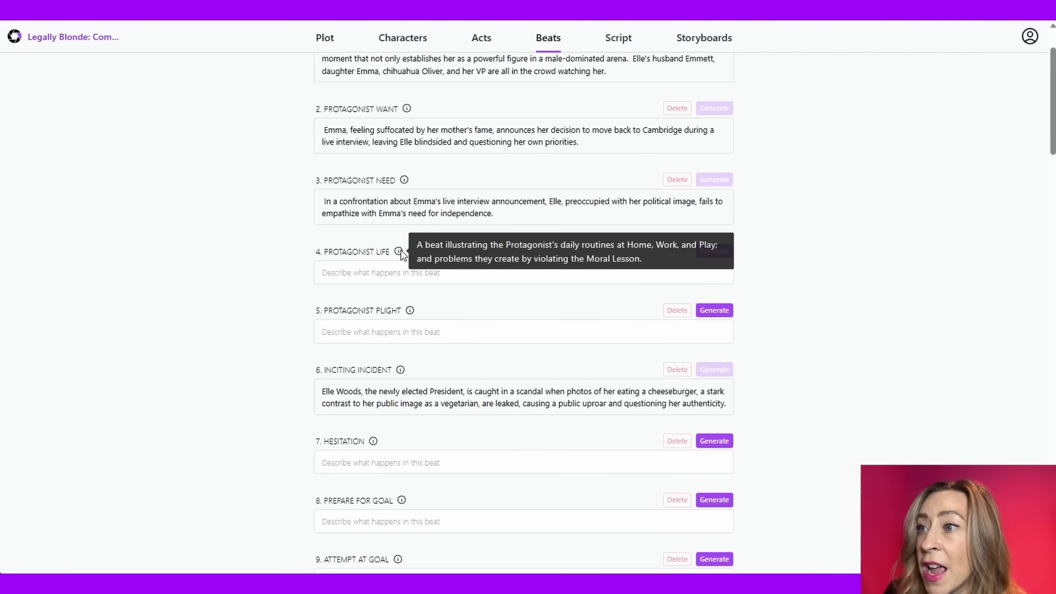
left_click(402, 273)
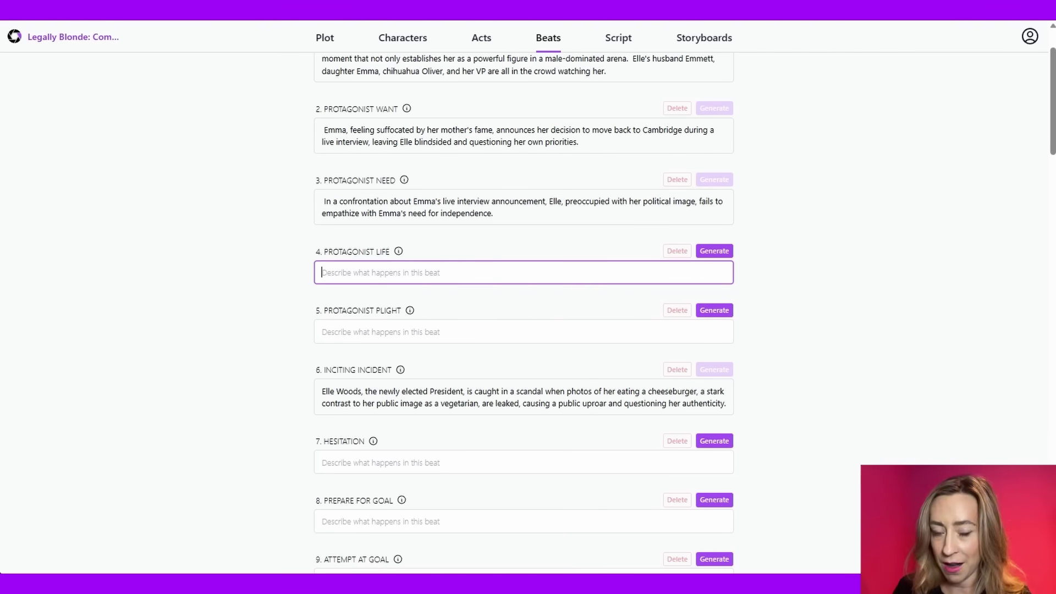
type("Elle is upset with Emmett after he neglects to take their chihuahua Oliver to his appointment at the dog spa. However Emmett had told Elle he was unavailable to do so.")
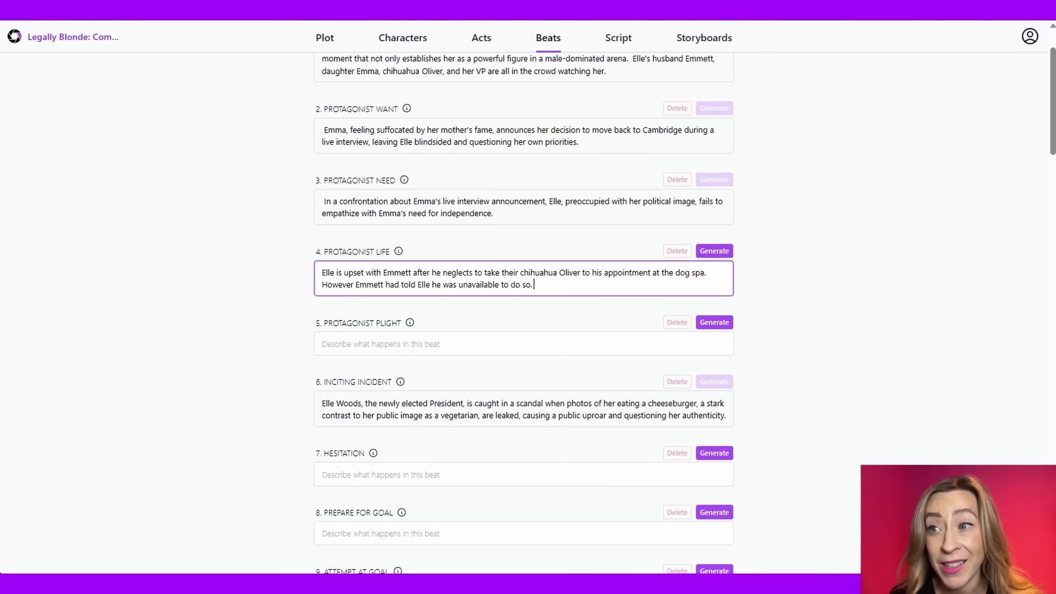
left_click(497, 315)
scroll(496, 315, "up", 2)
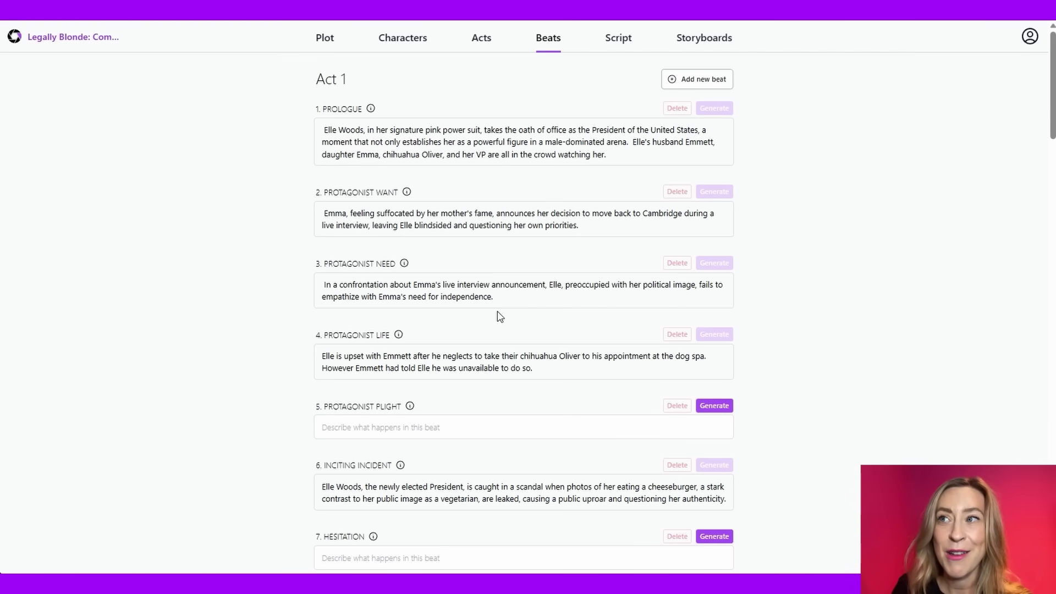
- Generate the script's first scene from the Prologue beat, leaving the scene description empty, and accept the generated scene
left_click(627, 41)
left_click(319, 133)
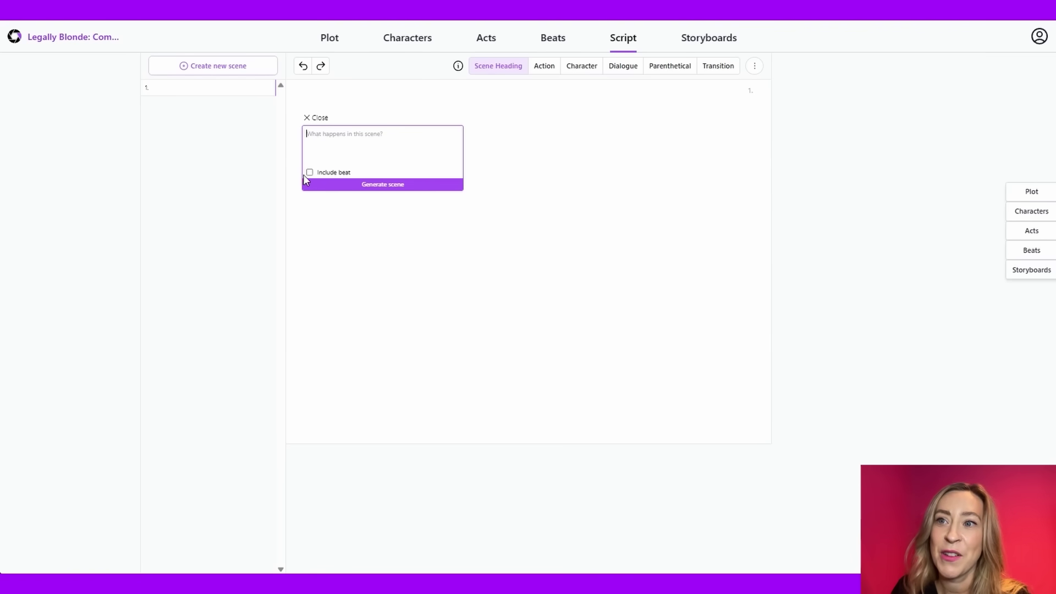
left_click(310, 173)
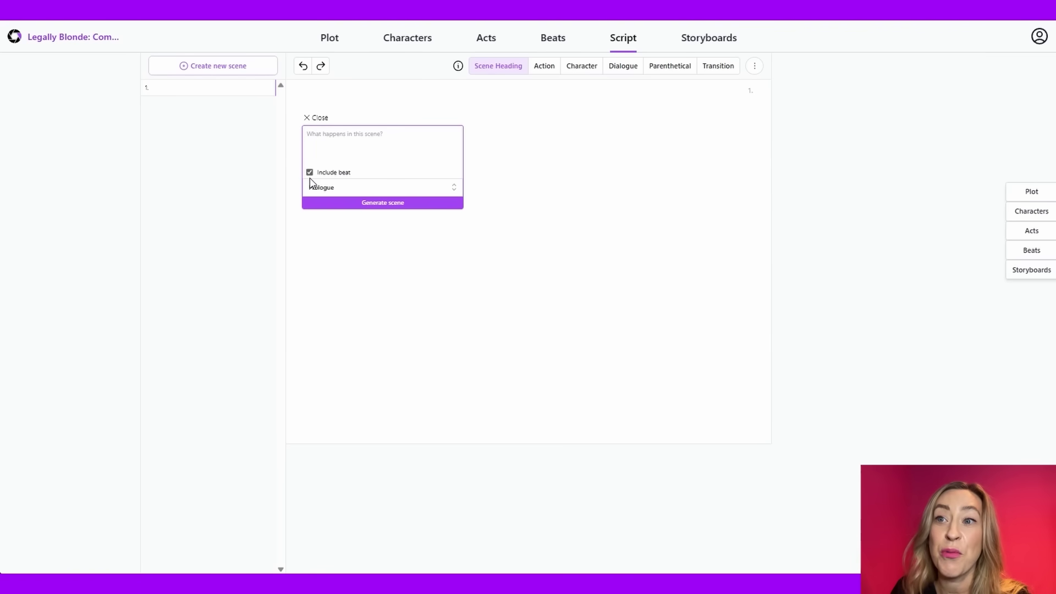
left_click(316, 189)
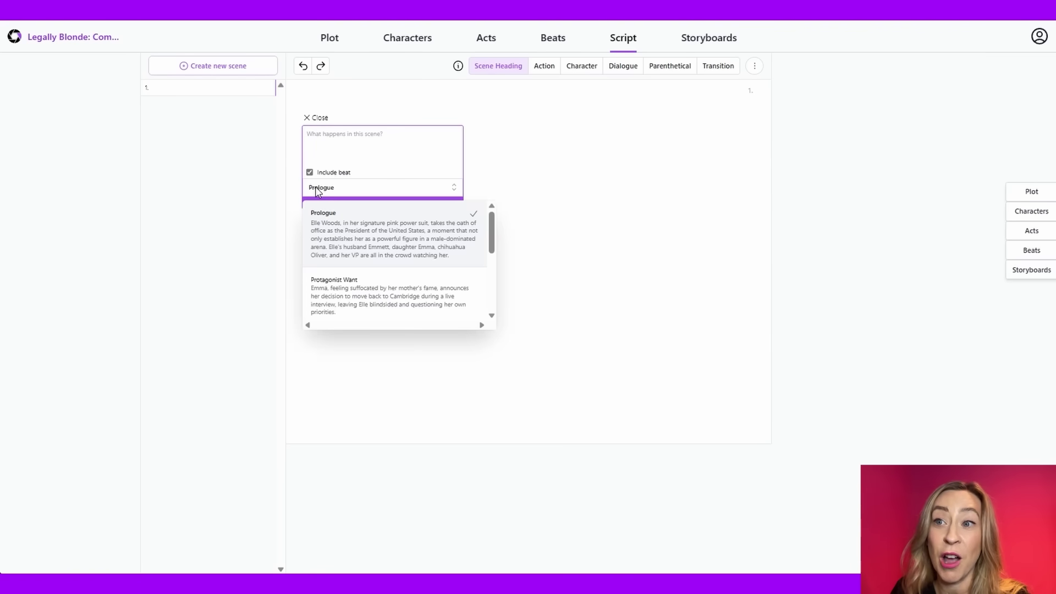
left_click(449, 255)
left_click(413, 206)
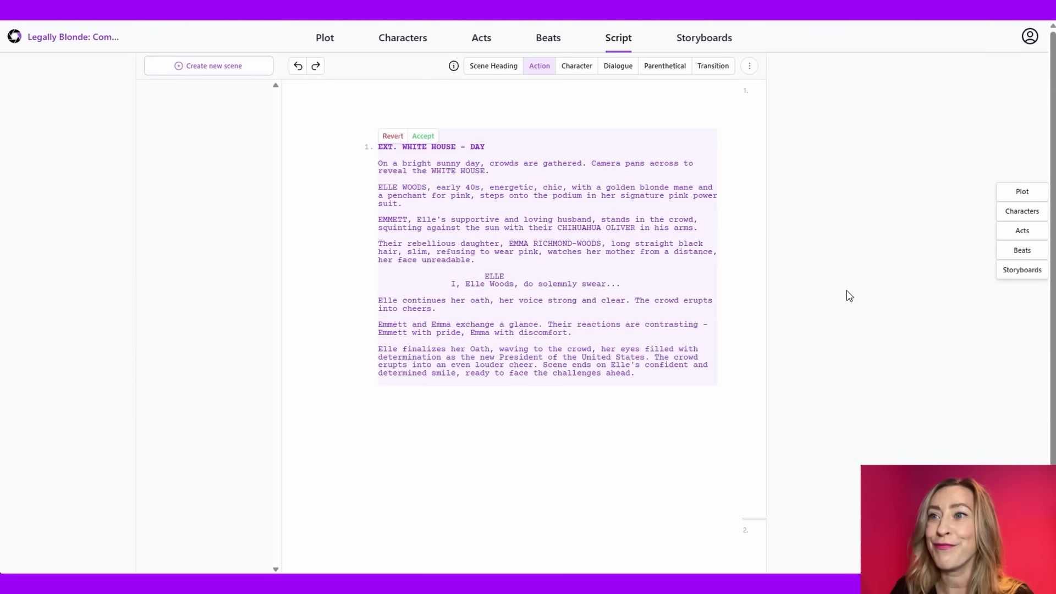
left_click(423, 137)
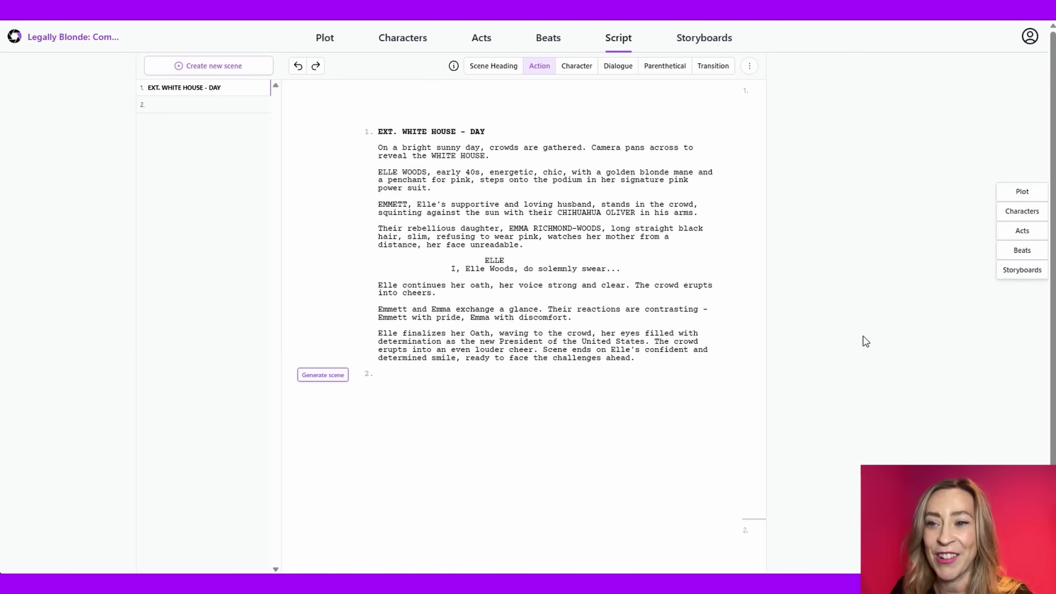
- Generate scene 2 with Emmett, Elle and Emma riding a limo to the White House, Elle excited and Emma uncomfortable with formalities, and review the beats
left_click(356, 411)
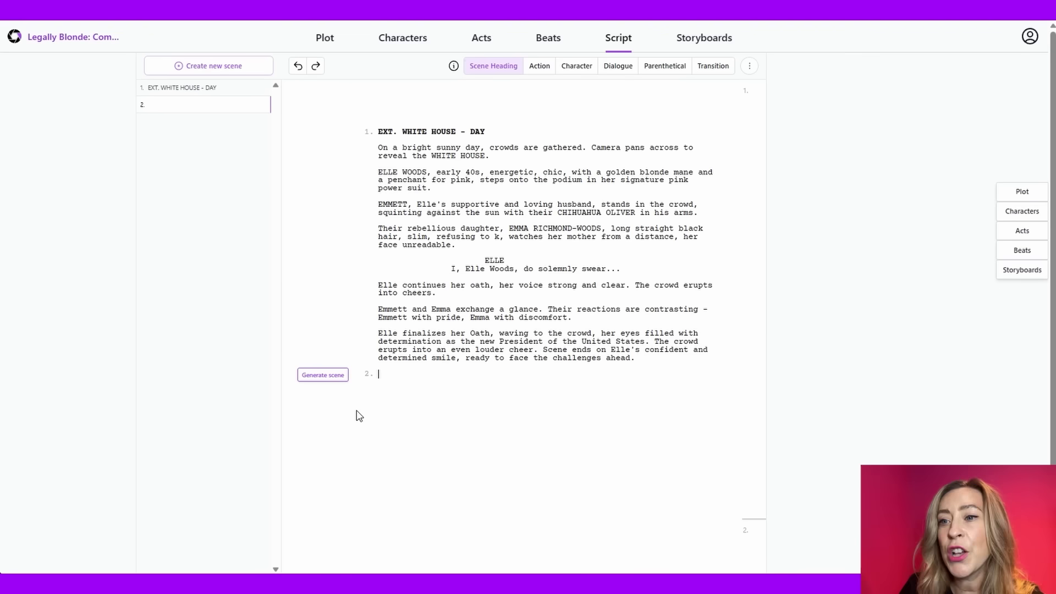
left_click(322, 380)
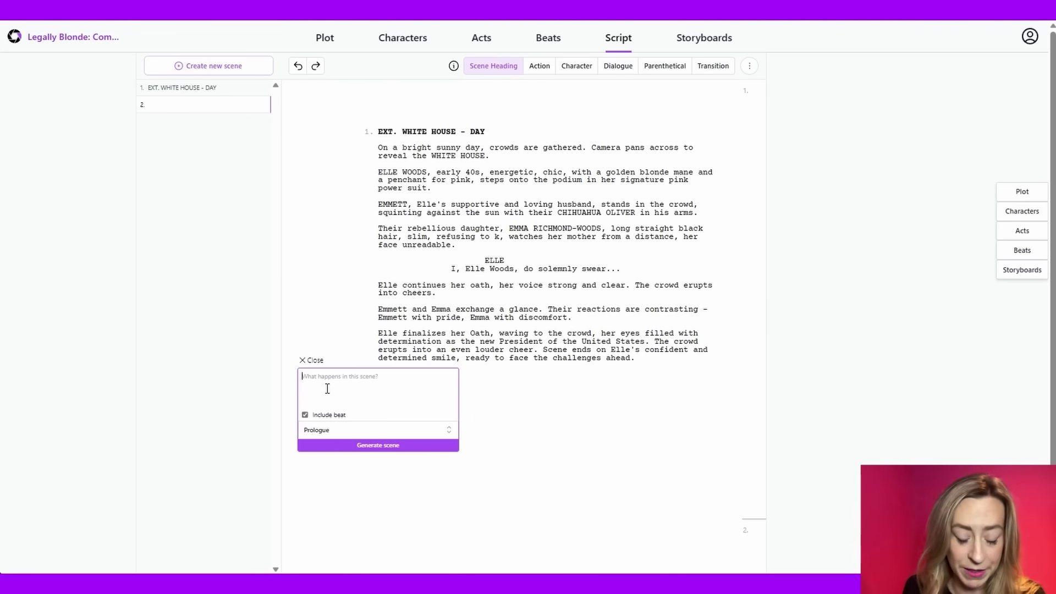
type("Emmett, Elle, and Emma ride in the back of a limo on the way to the White House. Elle shares her excitement to get started working. Emma expresses her discomfort with the formalities of Wash")
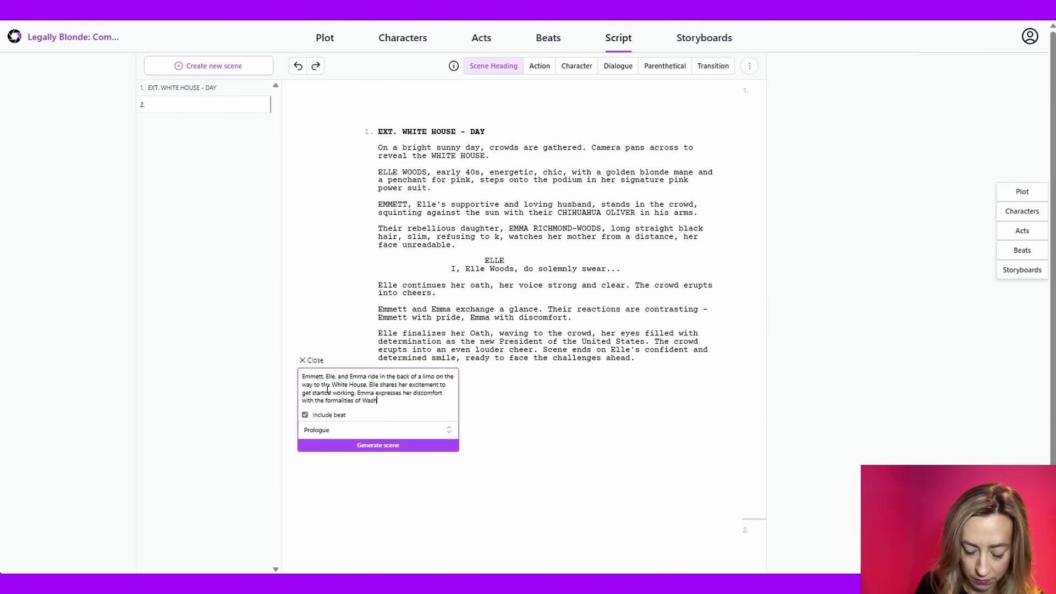
left_click(378, 445)
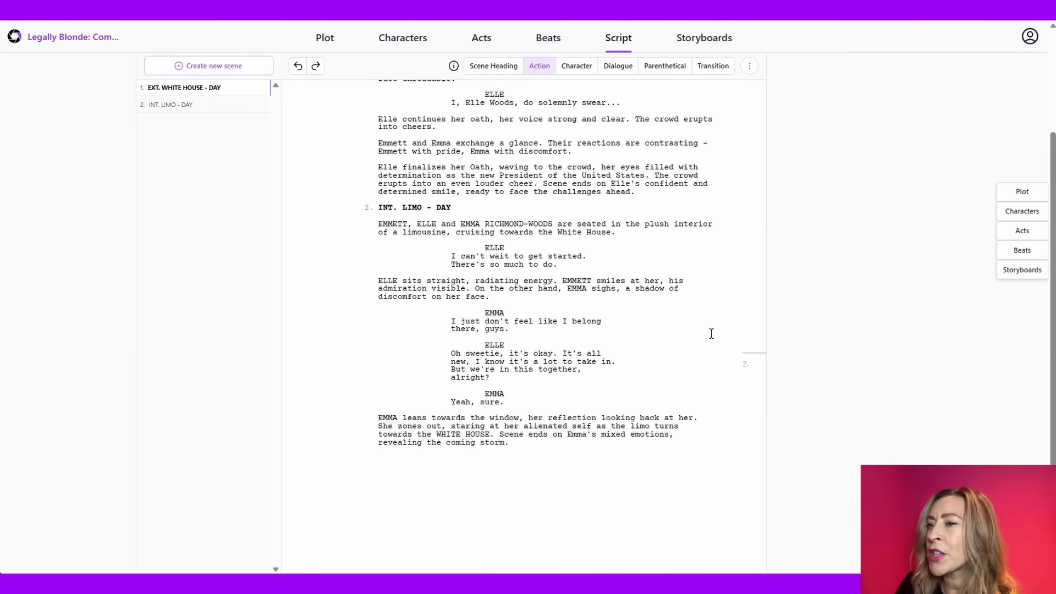
left_click(1017, 254)
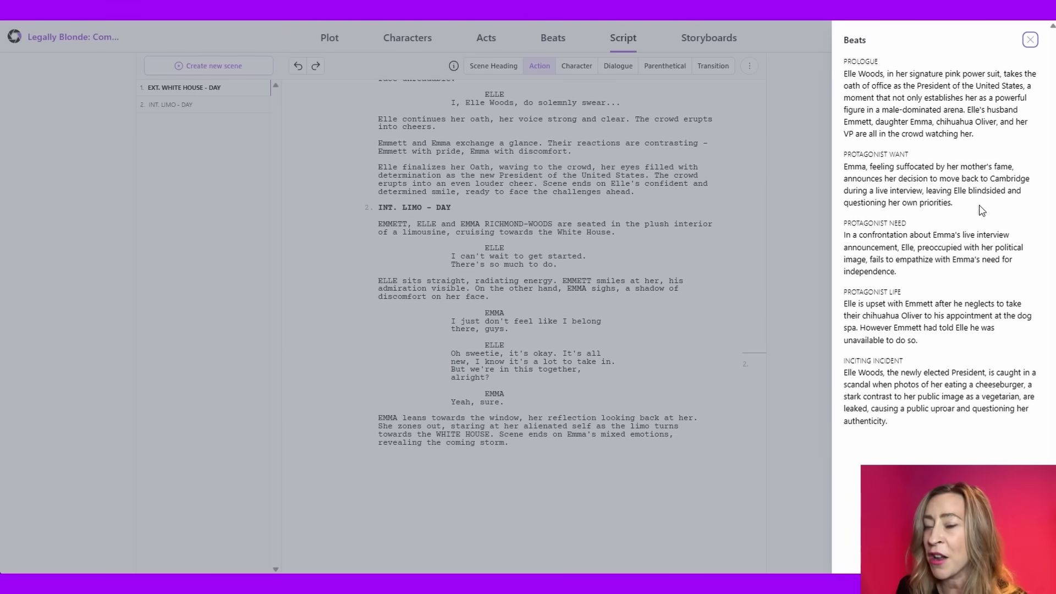
left_click(732, 348)
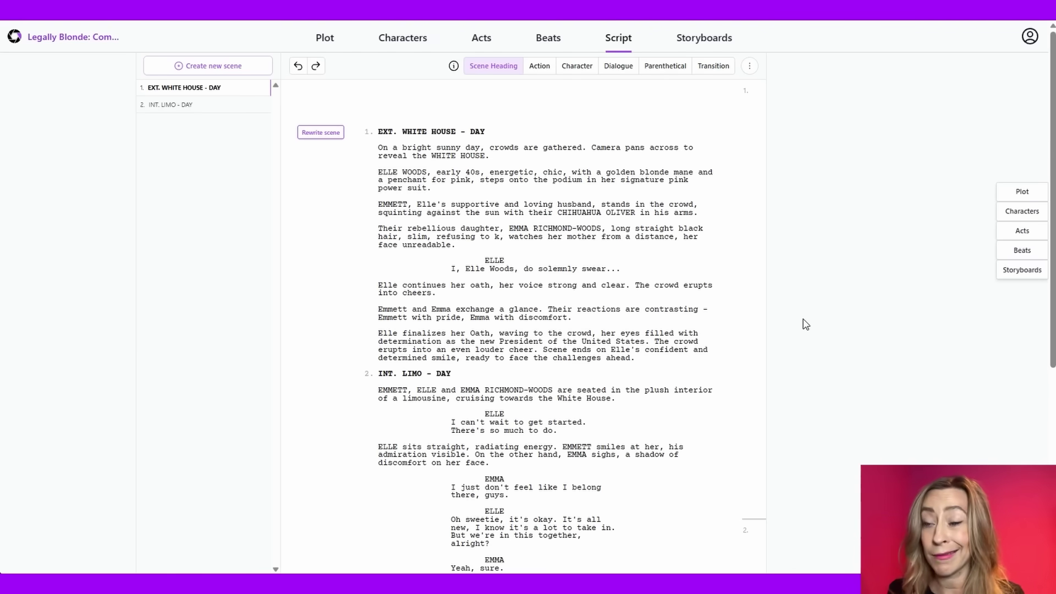
- Create a storyboard shot for scene 1 and generate images using the script paragraph about Emmett in the crowd holding chihuahua Oliver as its description
triple_click(697, 209)
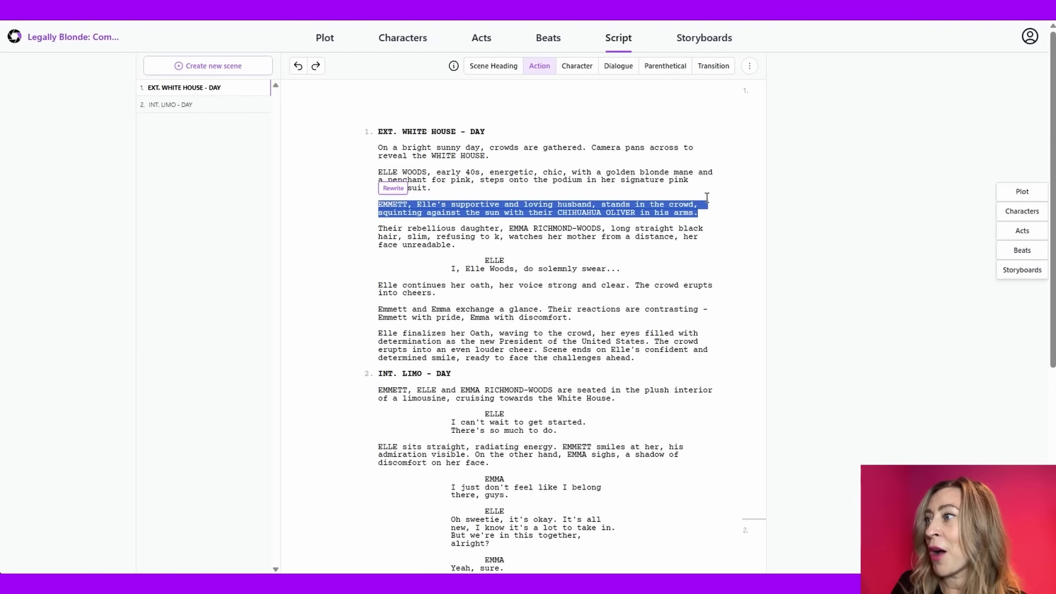
left_click(1020, 269)
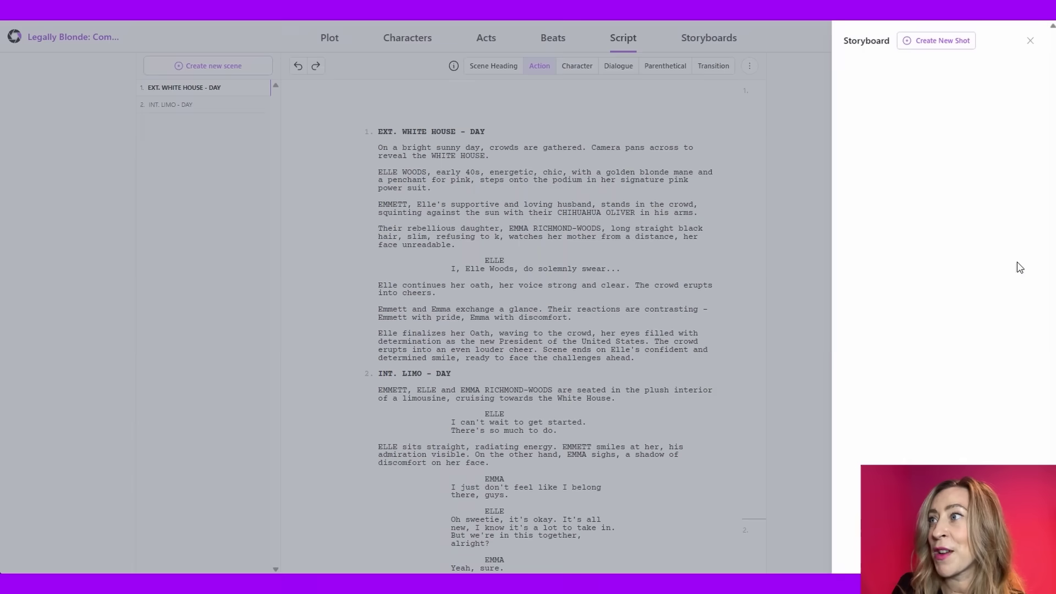
left_click(943, 41)
left_click(240, 161)
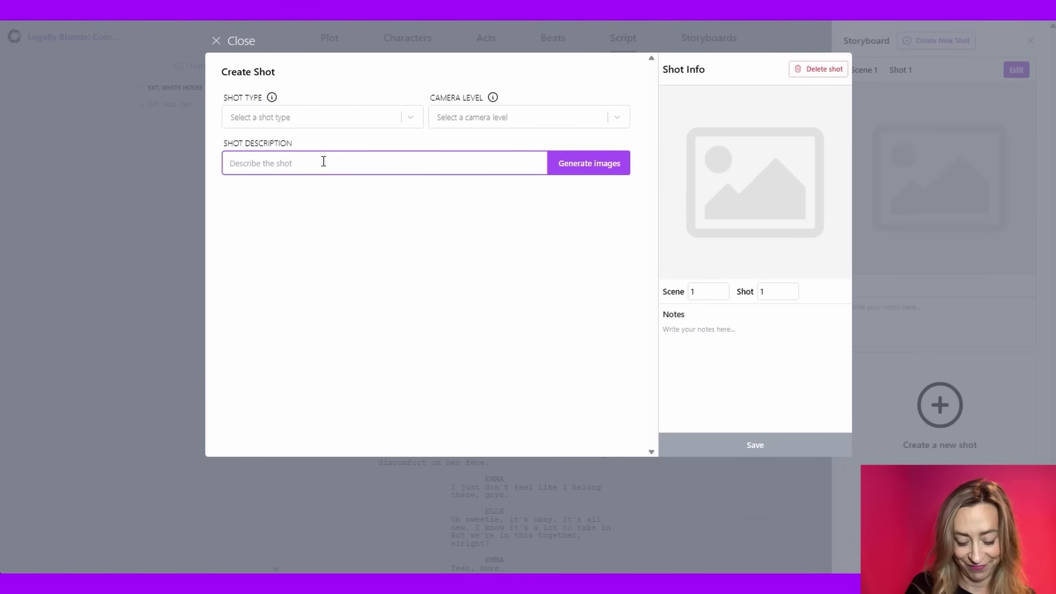
key("ctrl+v")
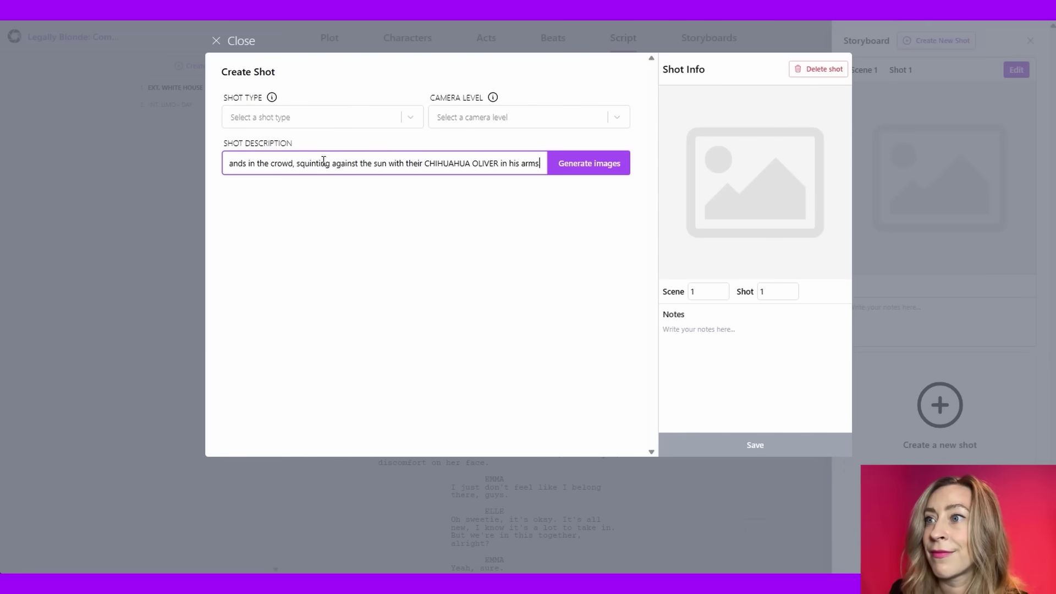
left_click(588, 166)
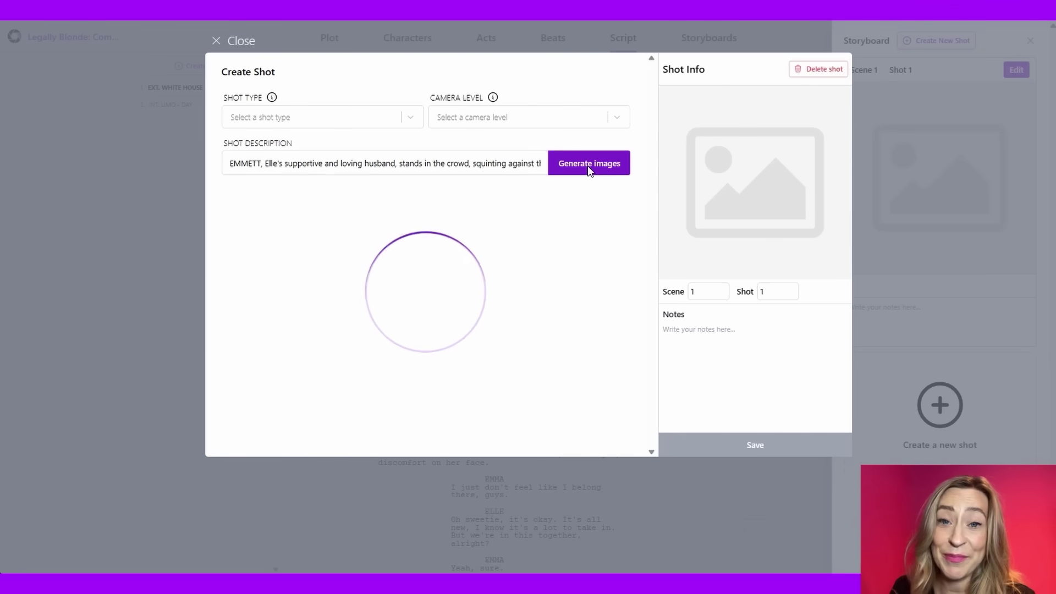